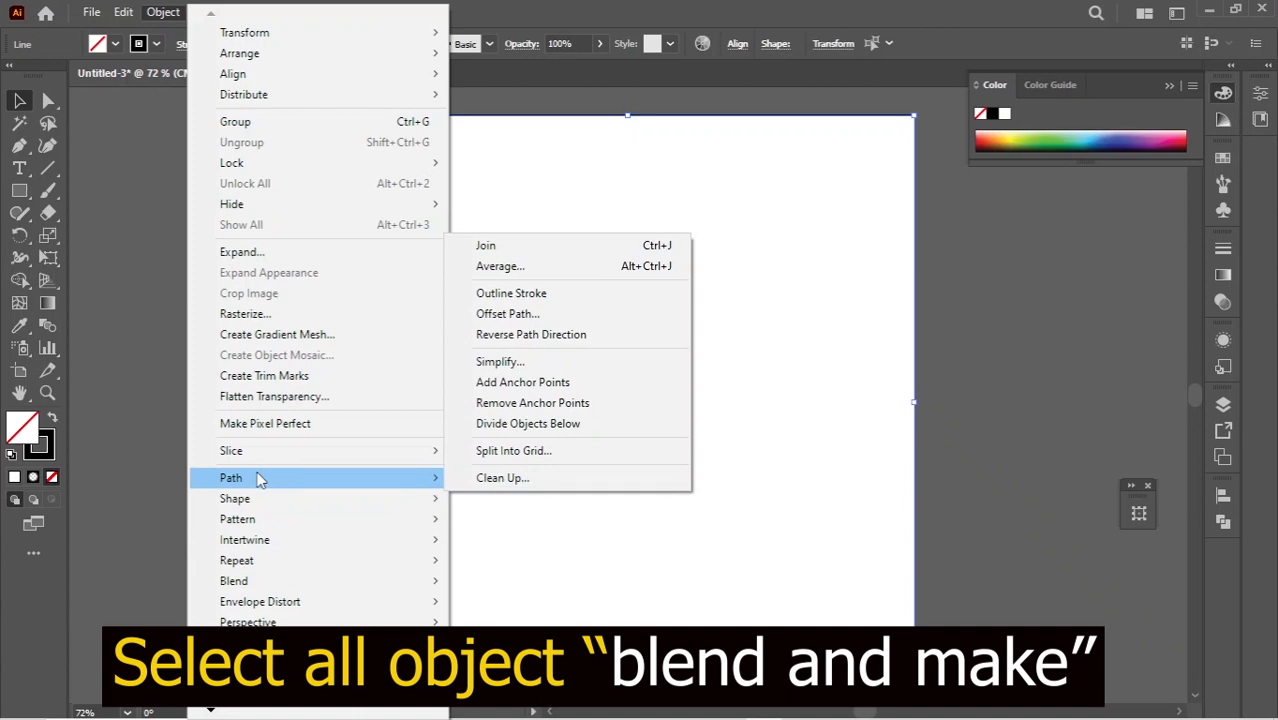
- Make a blend from the selected lines spanning the artboard and undo the stray paste
mouse_move(258, 503)
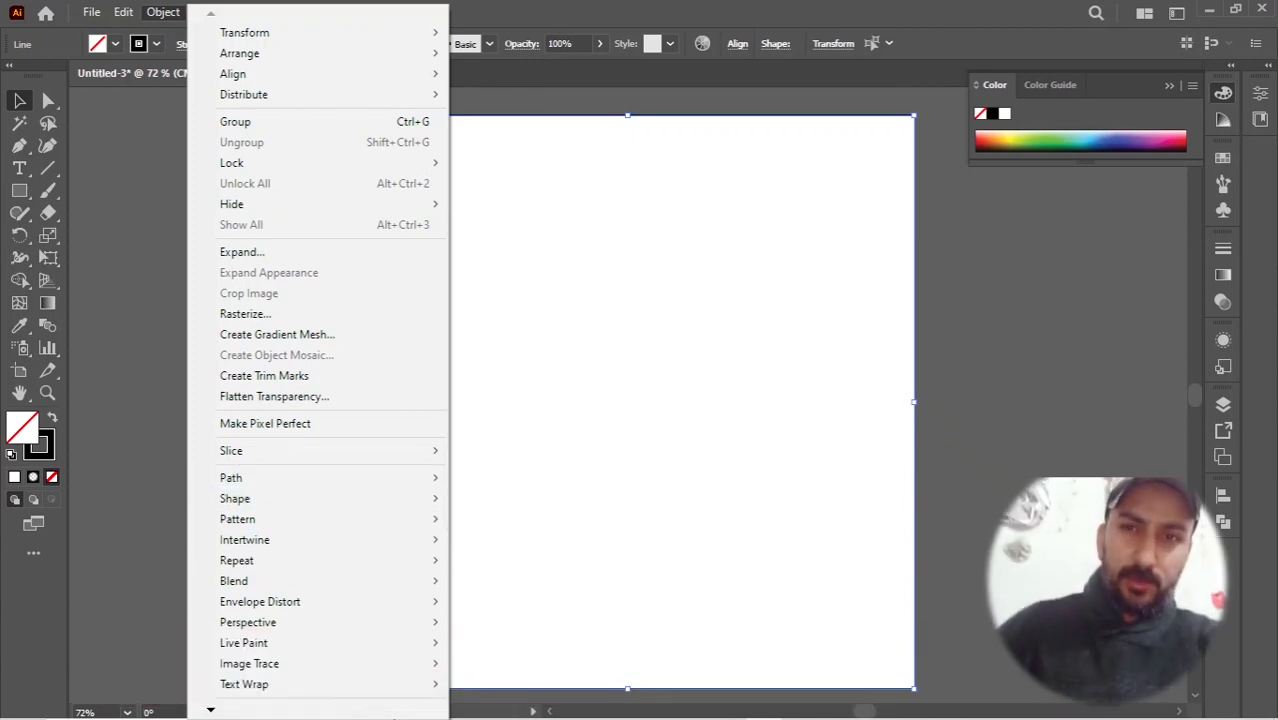
mouse_move(494, 706)
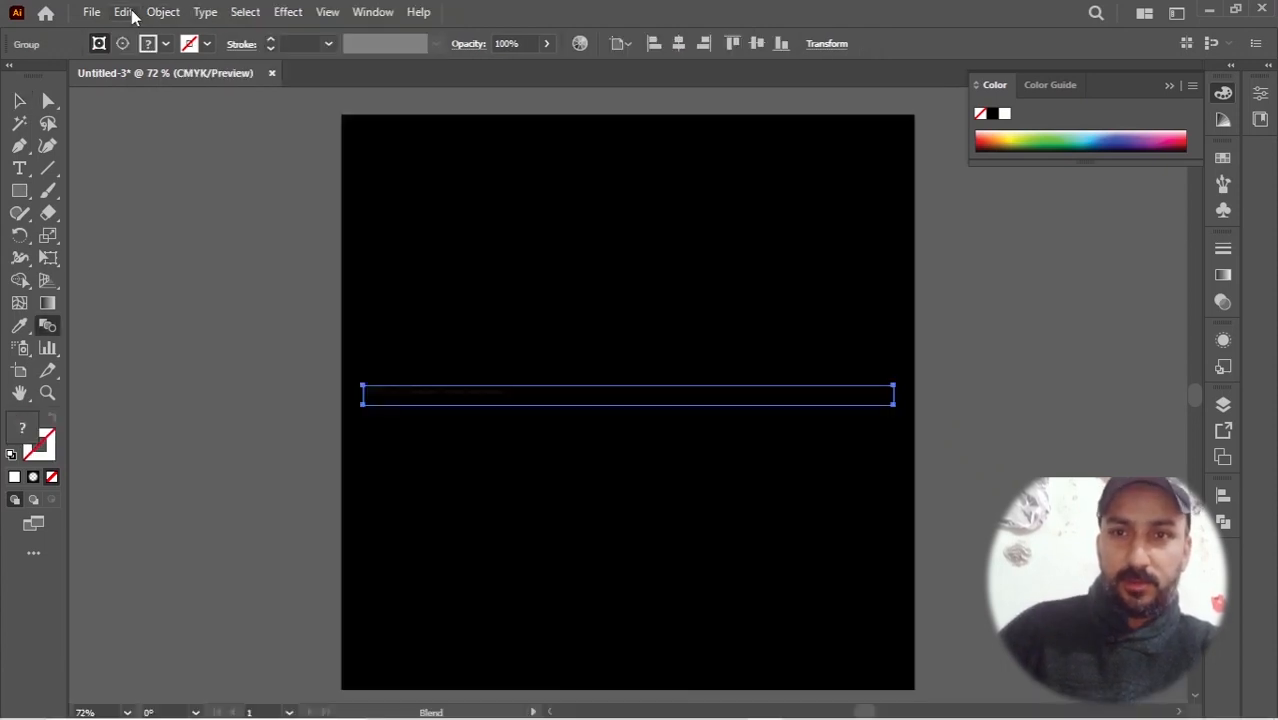
click(123, 12)
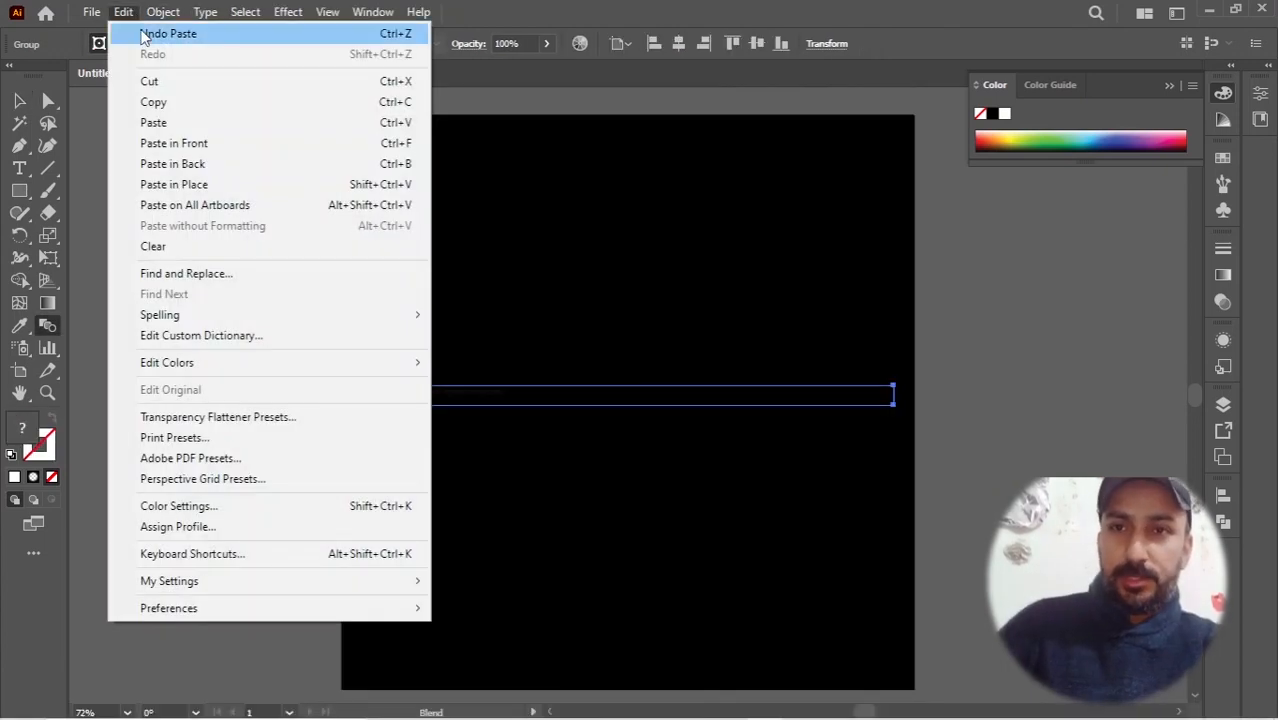
click(145, 31)
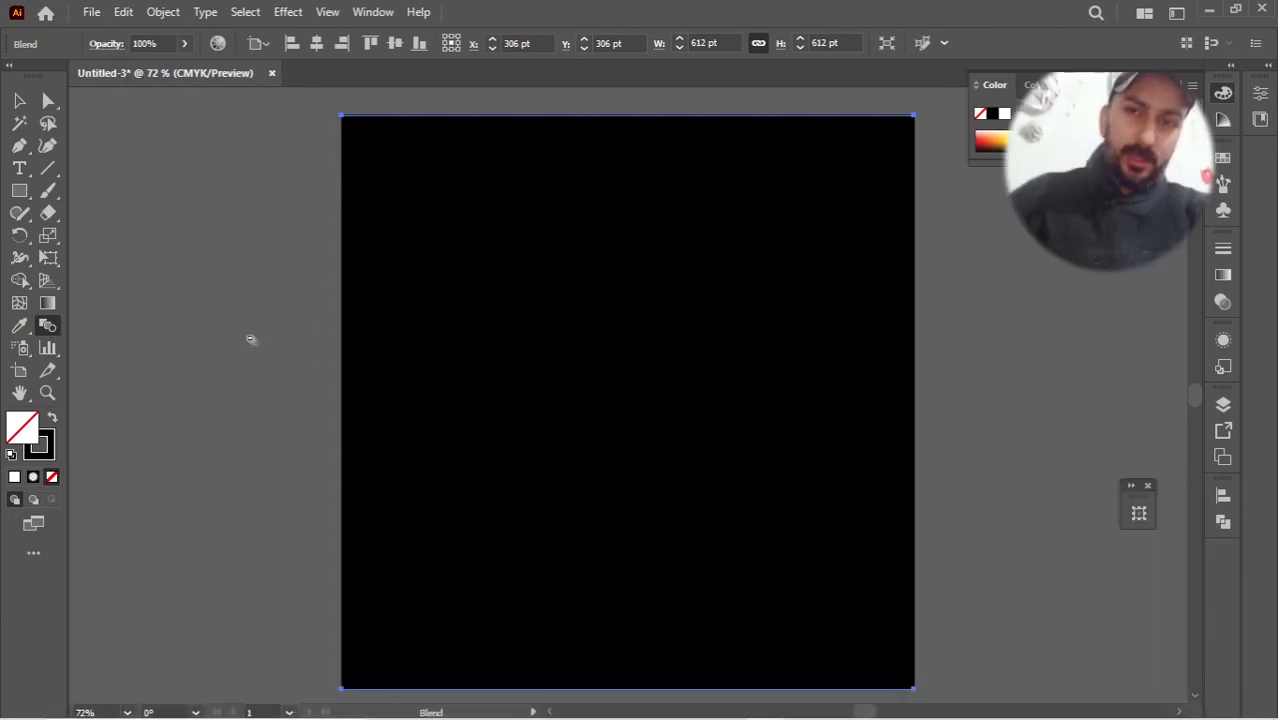
- Set the blend spacing to Specified Distance so the horizontal lines are evenly and widely spaced
double_click(44, 326)
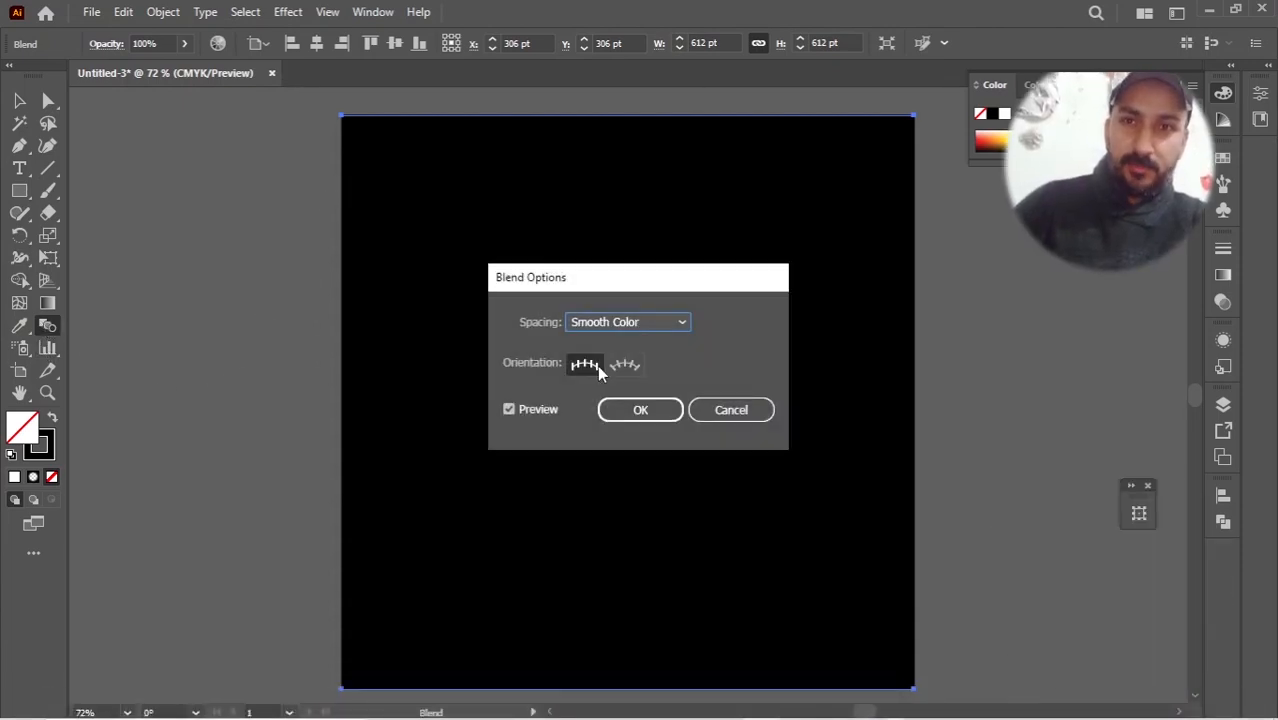
click(660, 322)
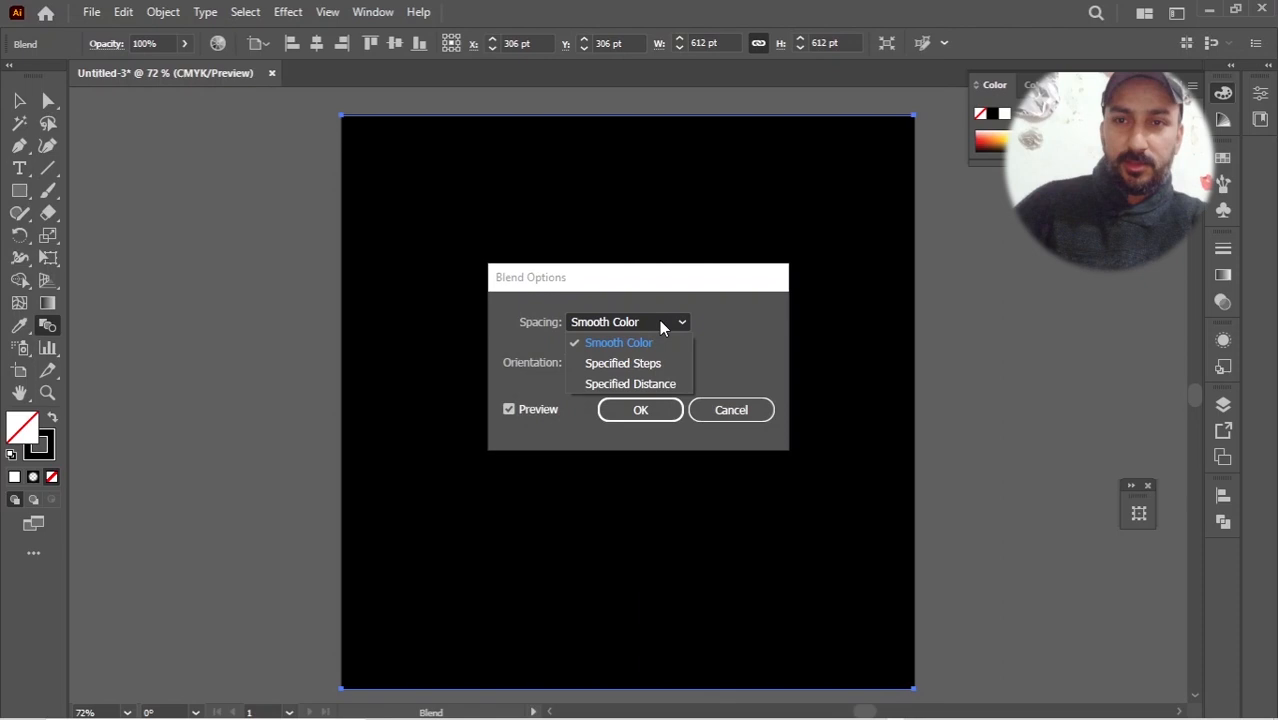
click(645, 385)
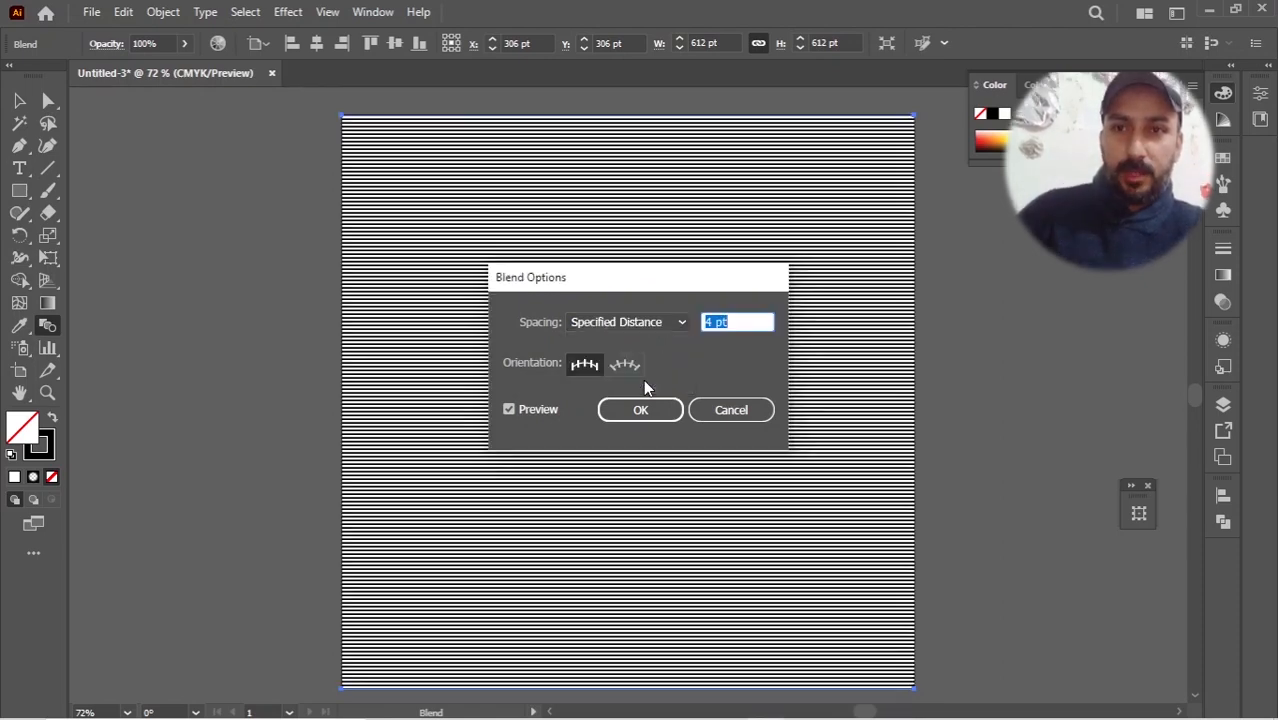
click(736, 321)
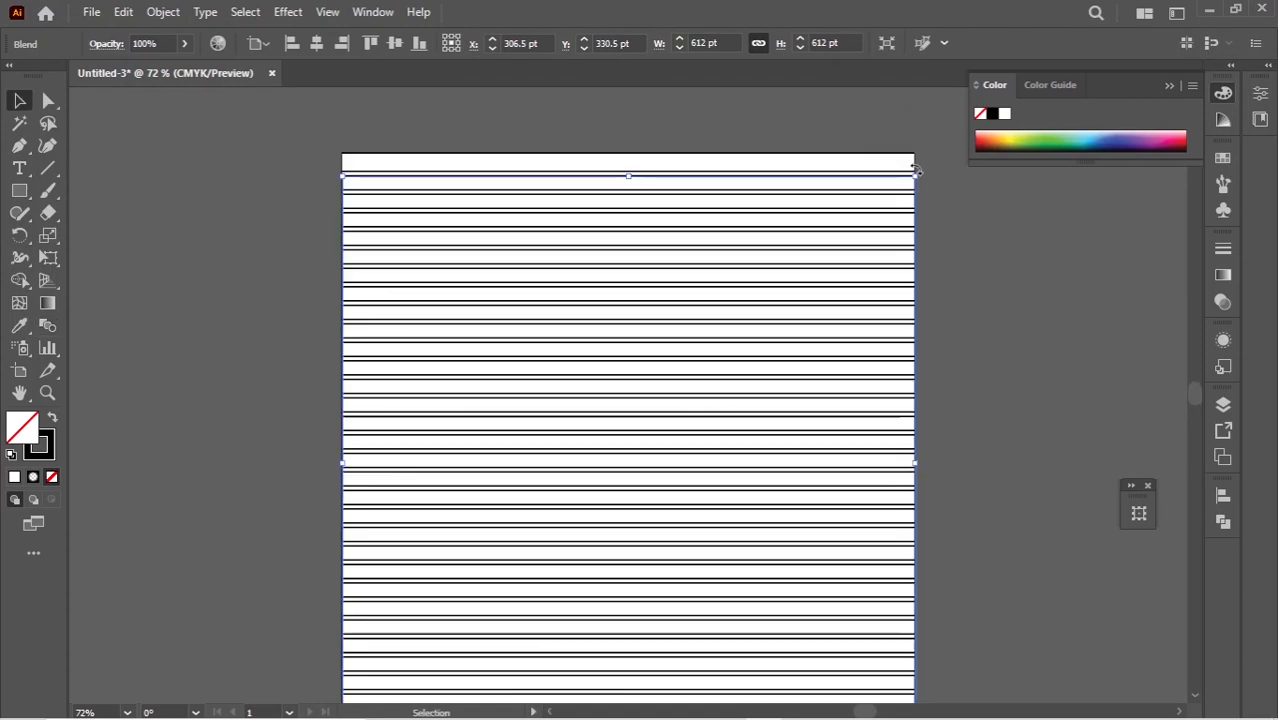
- Rotate the copied line blend to vertical and line the lines up as a square grid
drag(915, 165, 777, 670)
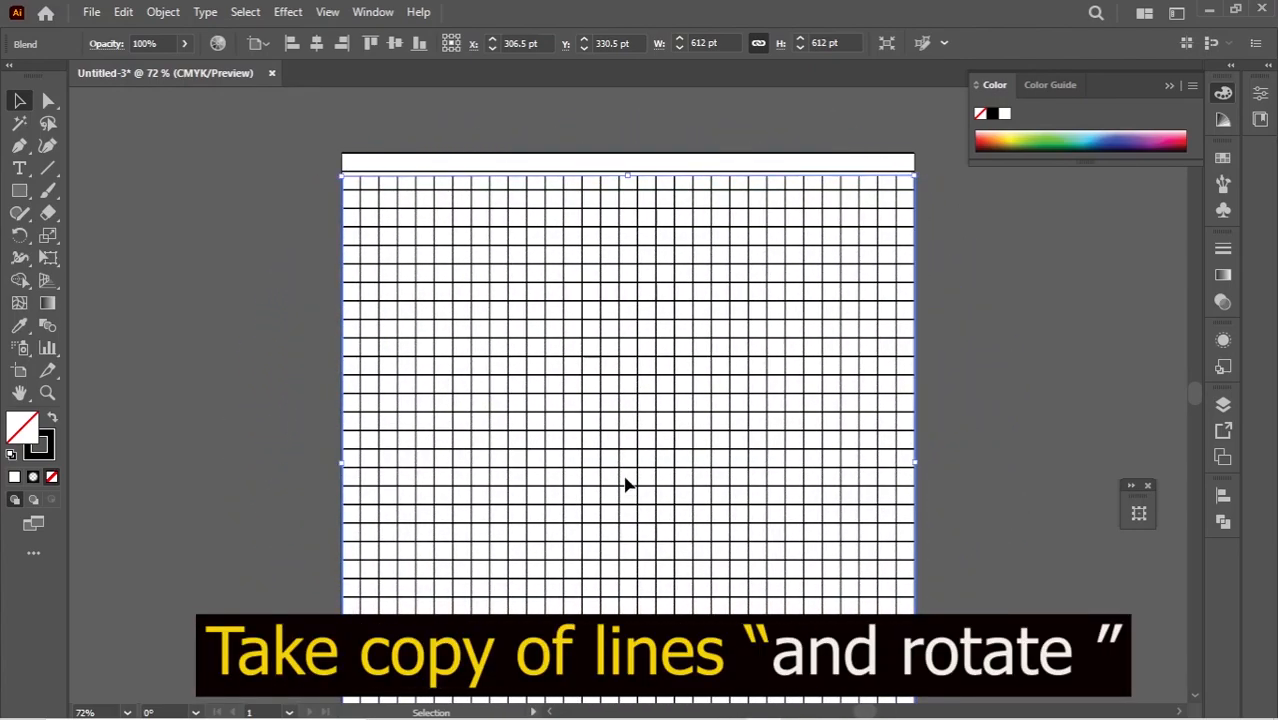
mouse_move(643, 448)
mouse_down()
mouse_move(645, 433)
mouse_move(644, 446)
mouse_up()
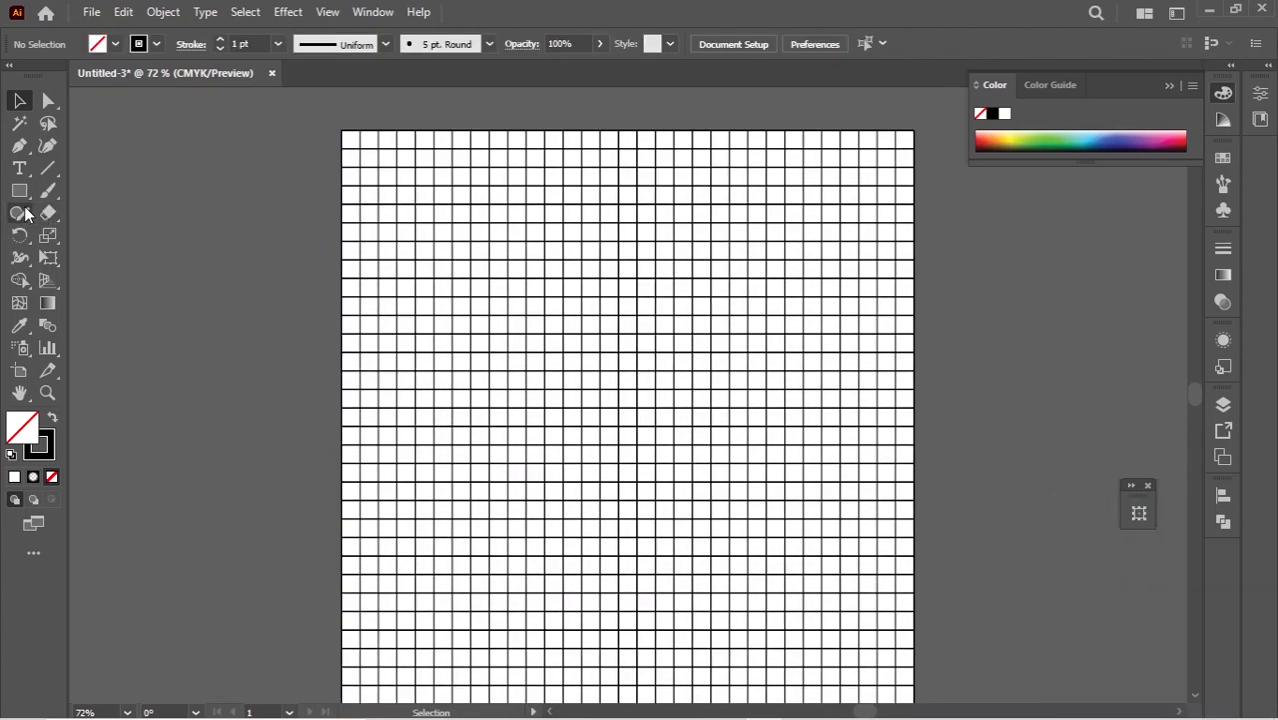
- Draw a circle over the middle of the grid and move it so its top meets a horizontal grid line
right_click(25, 201)
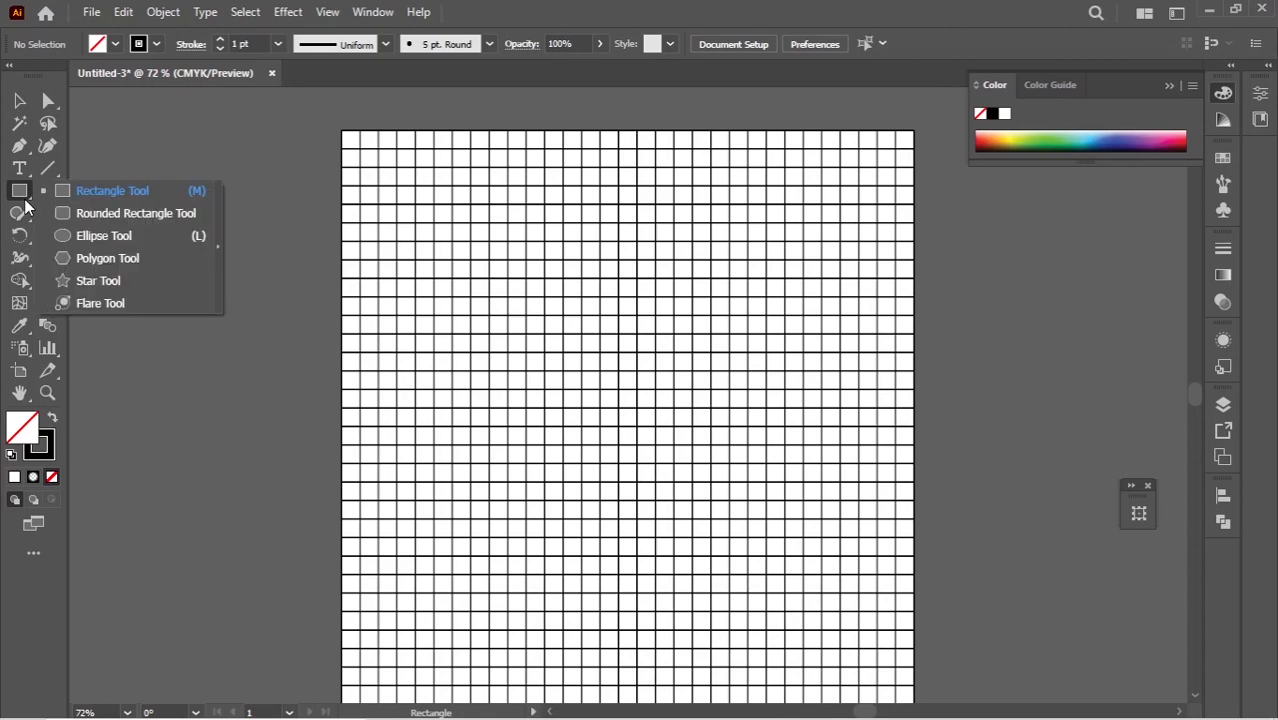
click(81, 234)
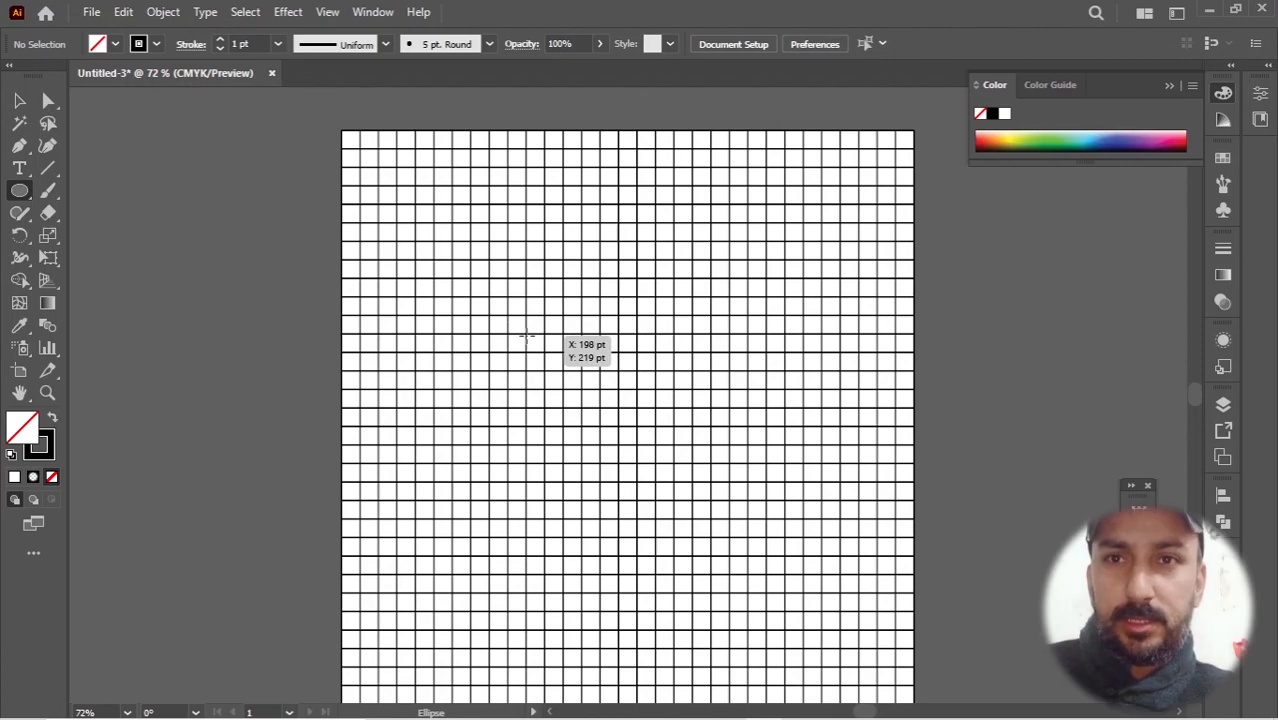
mouse_move(527, 337)
mouse_down()
mouse_move(709, 483)
mouse_move(757, 563)
mouse_up()
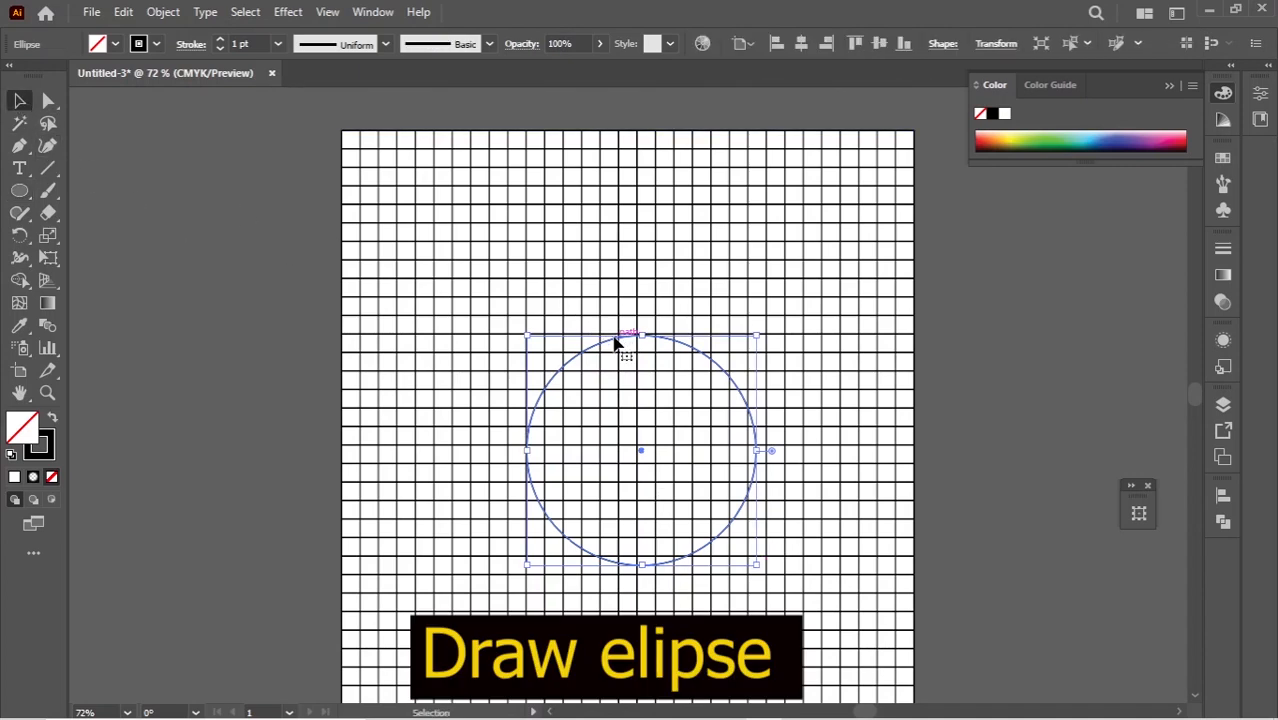
drag(615, 343, 585, 311)
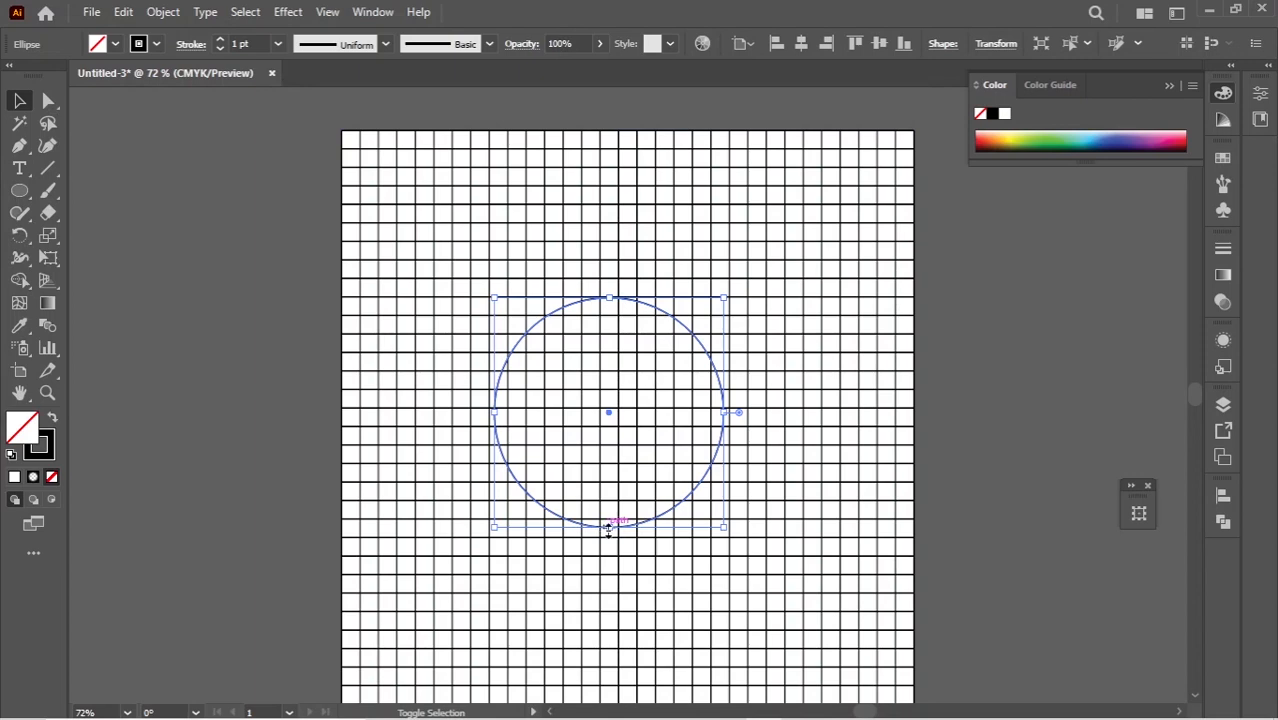
- Scale the circle proportionally from its bottom edge to about 256 pt wide and deselect it
drag(609, 532, 611, 541)
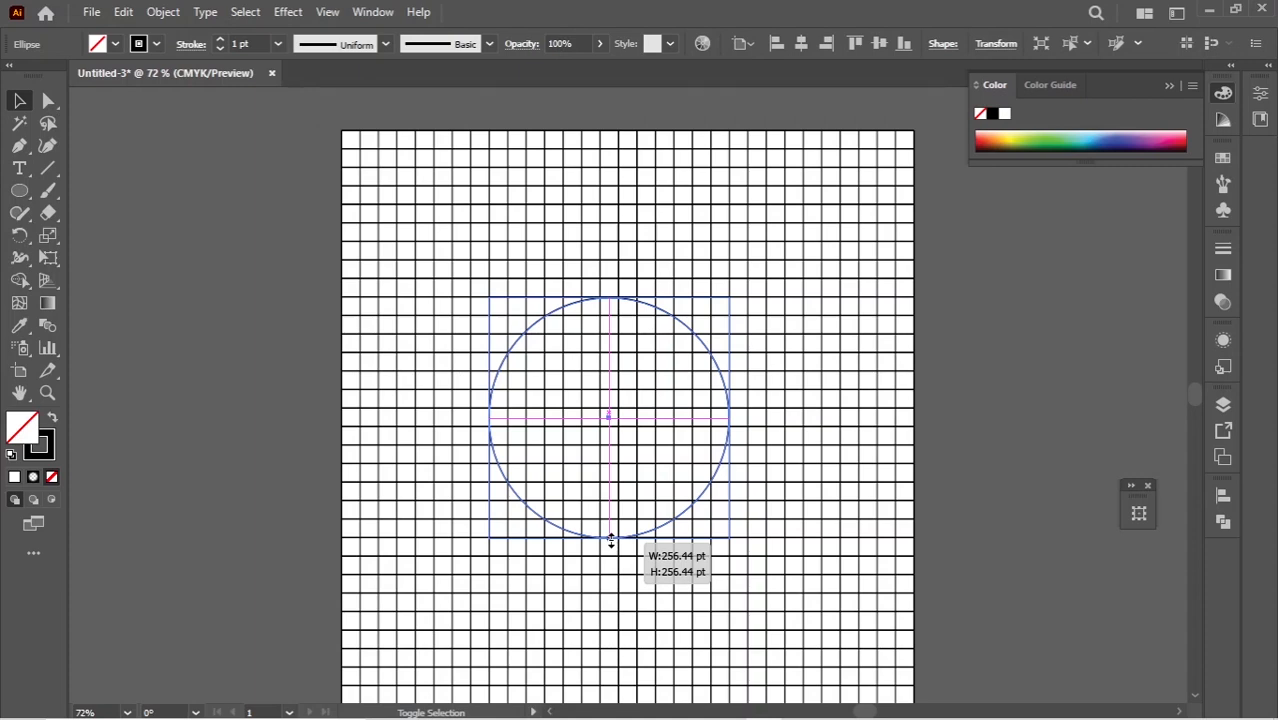
drag(611, 541, 611, 541)
click(980, 462)
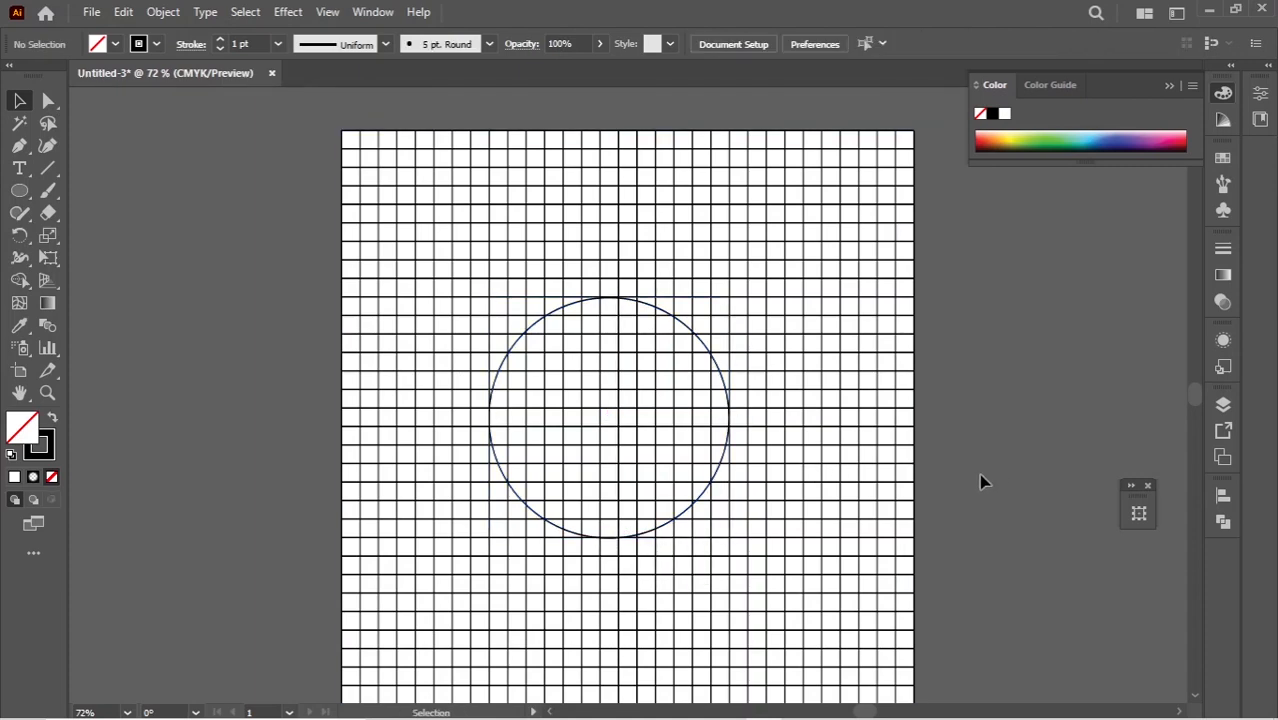
- Examine the circle up close in outline view and return to preview
click(738, 401)
click(438, 321)
scroll(733, 401, up, 1)
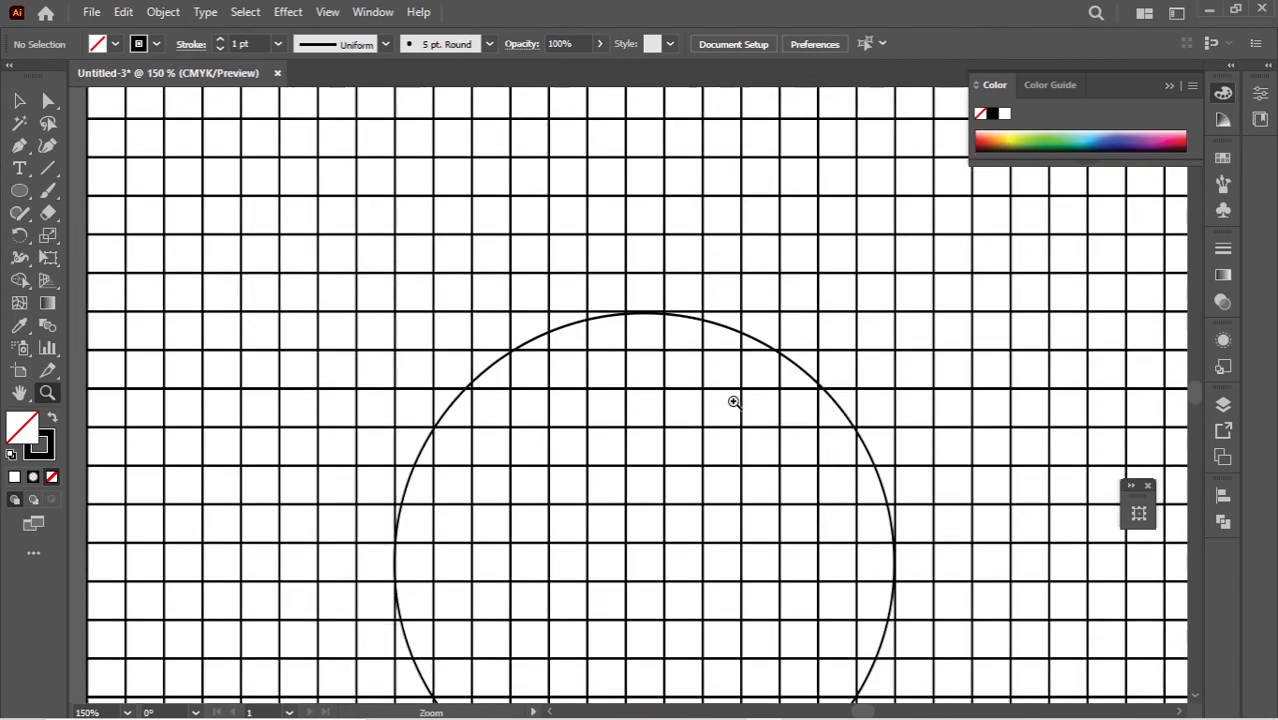
key(ctrl+y)
scroll(728, 471, down, 10)
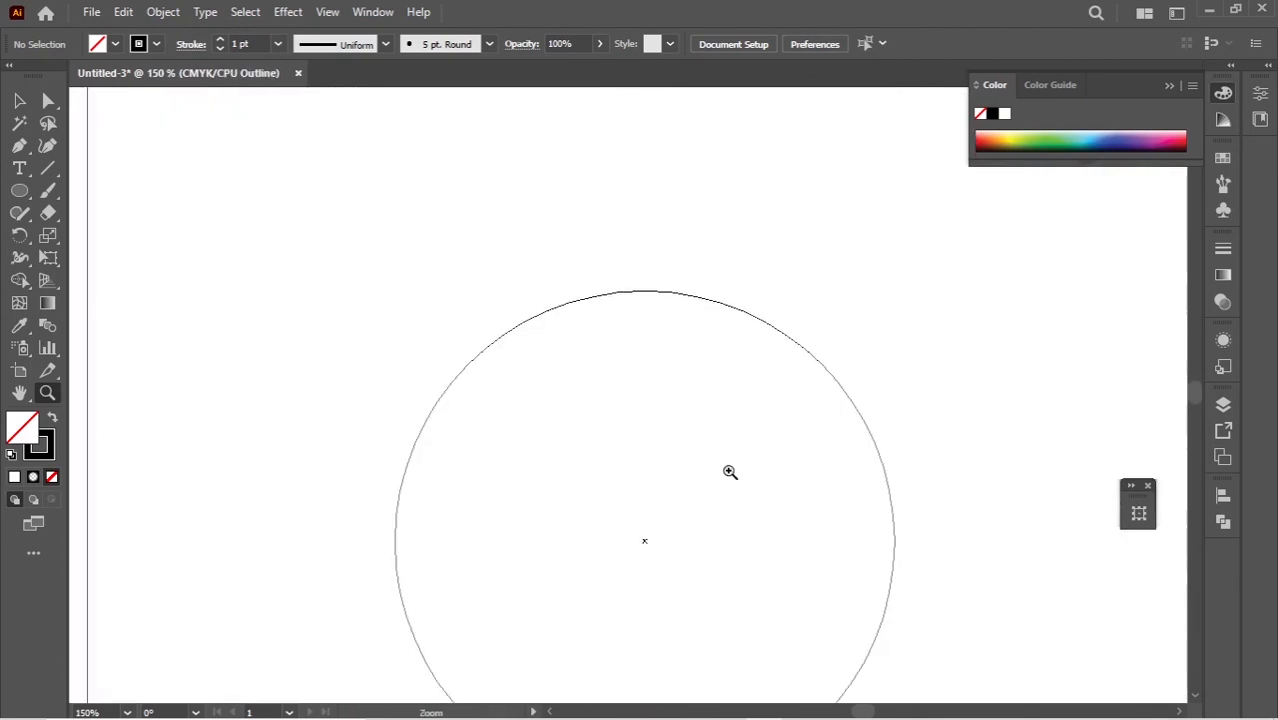
click(19, 100)
scroll(548, 414, up, 3)
key(ctrl+y)
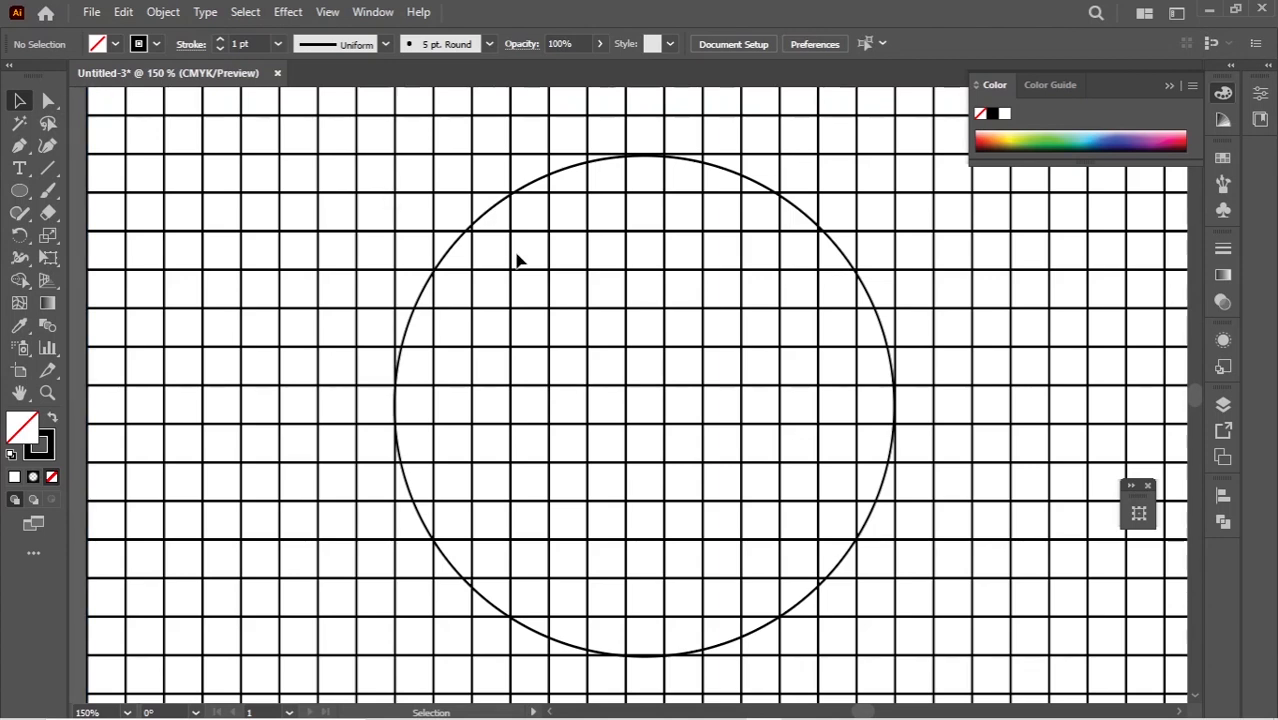
- Fine-tune the circle's top and bottom edges to meet the horizontal grid lines
key(z)
click(658, 275)
click(620, 300)
click(604, 316)
click(636, 370)
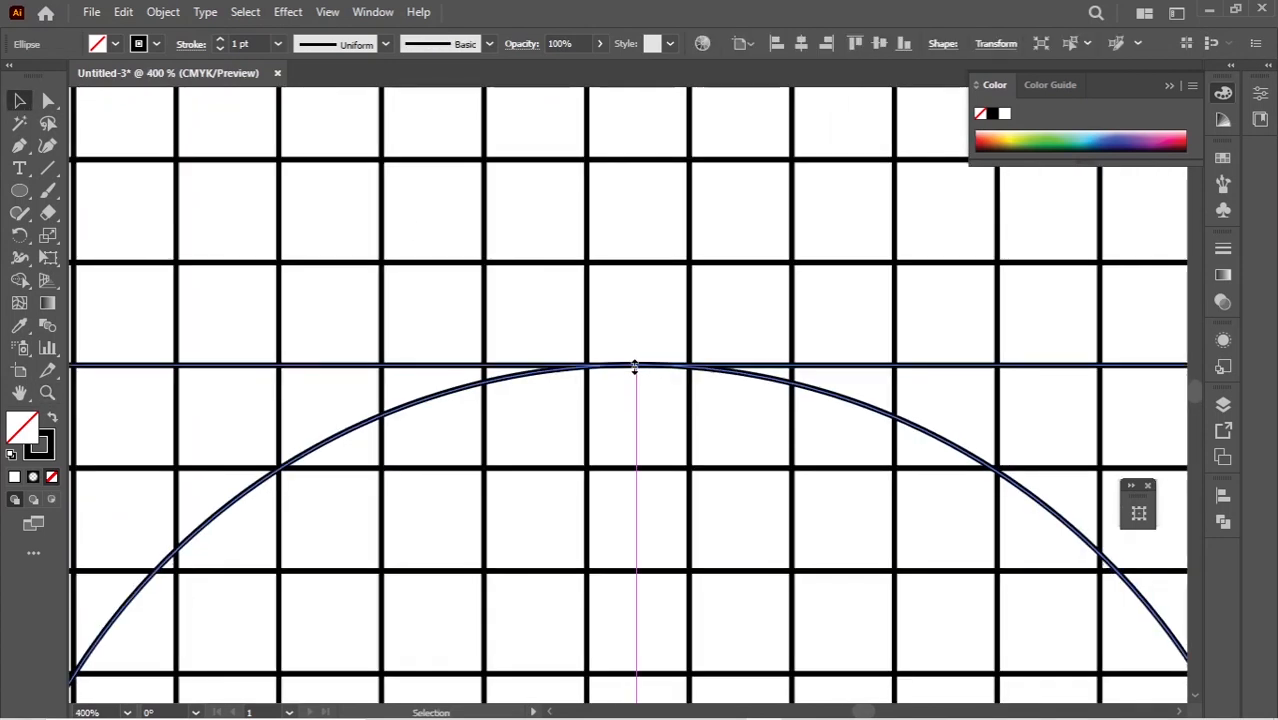
scroll(619, 439, down, 10)
drag(634, 447, 644, 444)
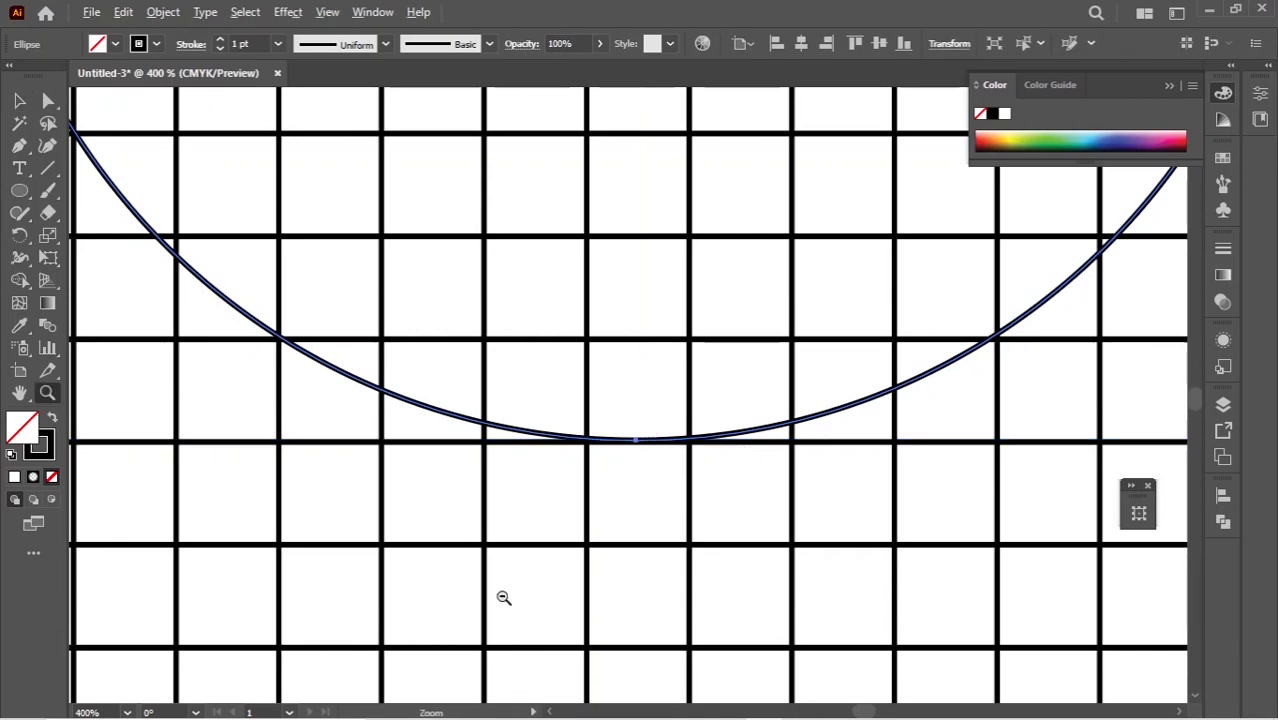
- Fine-tune the circle's right edge to sit exactly on the vertical grid line
scroll(348, 223, up, 5)
scroll(294, 294, left, 8)
mouse_move(816, 300)
mouse_down()
mouse_move(830, 302)
mouse_move(802, 306)
mouse_up()
click(874, 712)
scroll(810, 462, left, 10)
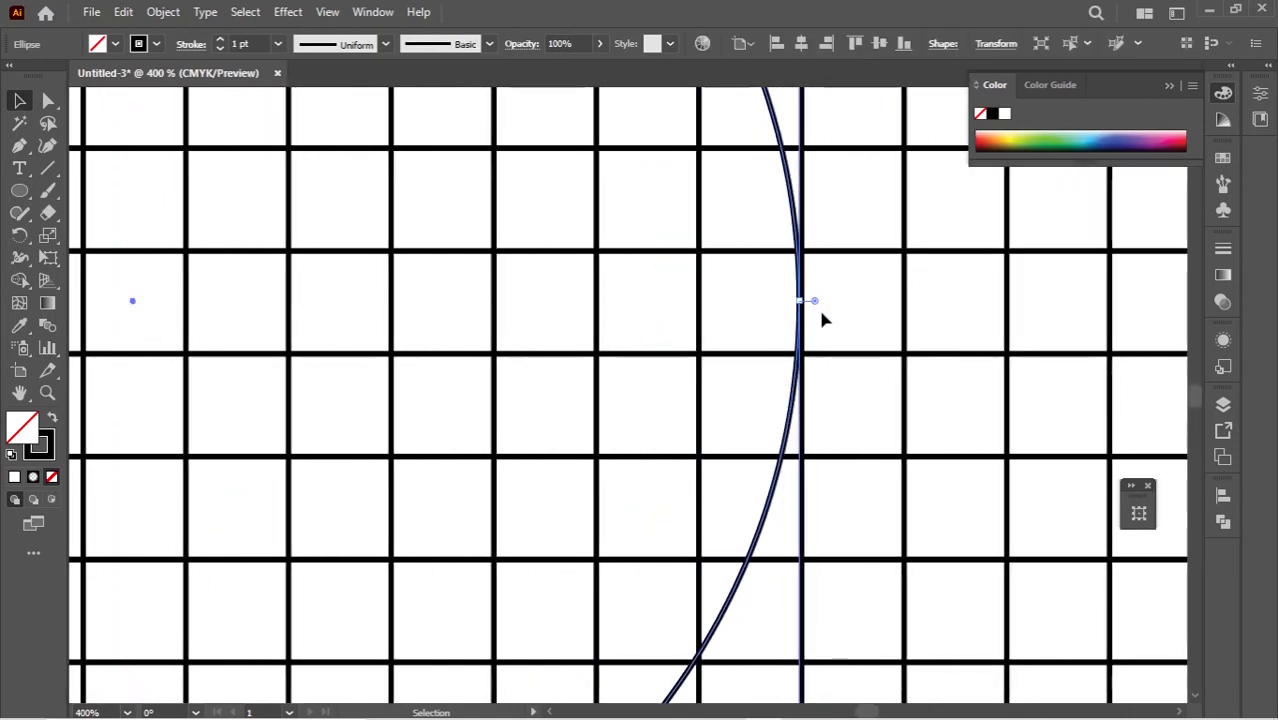
key(ctrl+space)
ctrl+click(815, 327)
ctrl+click(816, 328)
drag(351, 441, 356, 440)
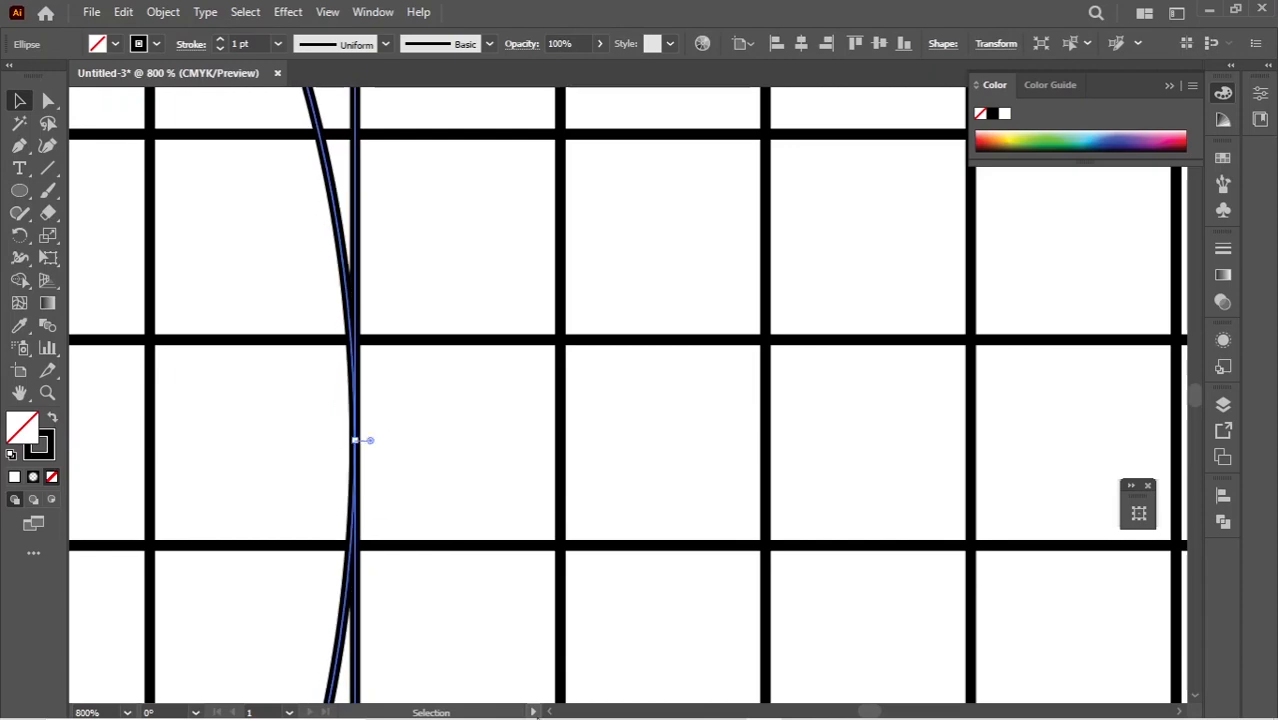
- Check the circle's bottom edge against the horizontal grid line
key(ctrl+space)
ctrl+alt+click(225, 522)
ctrl+alt+click(300, 572)
ctrl+alt+click(330, 595)
ctrl+click(665, 502)
ctrl+click(601, 406)
ctrl+click(601, 406)
ctrl+alt+click(660, 448)
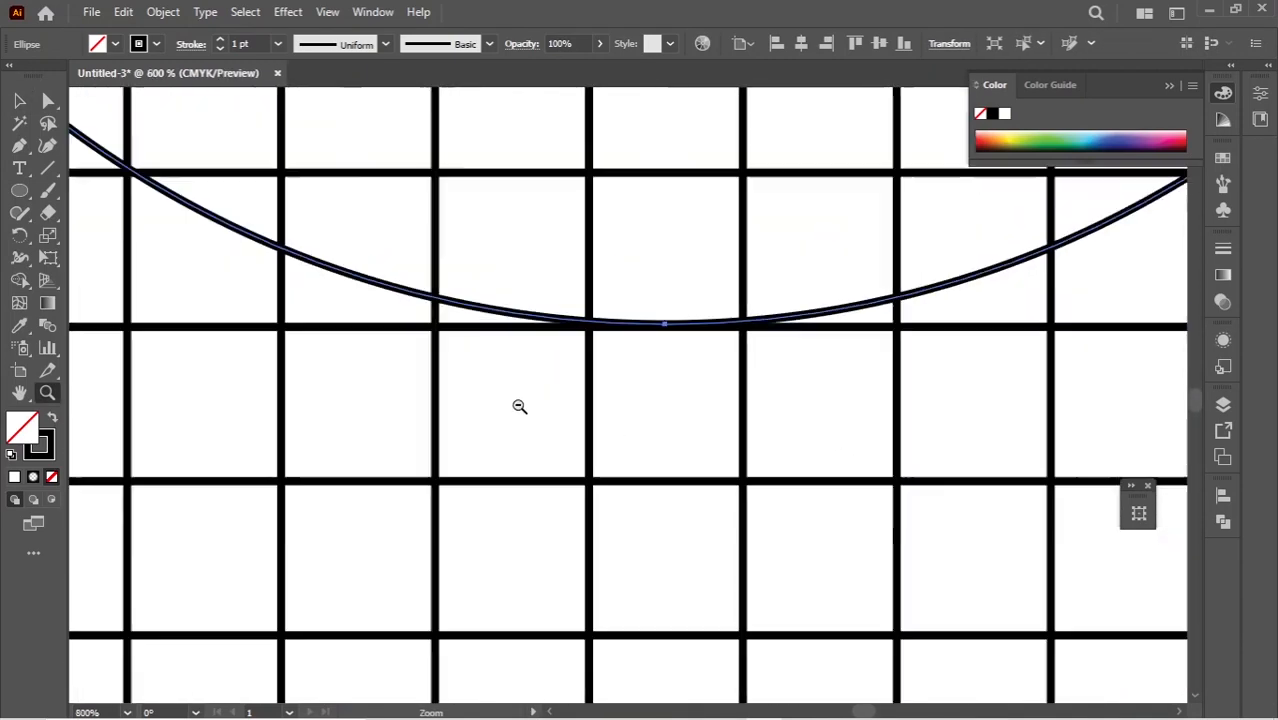
- Fine-tune the circle's left edge to line up with the vertical grid line
ctrl+alt+click(518, 140)
ctrl+alt+click(518, 119)
ctrl+alt+click(505, 356)
ctrl+click(454, 310)
ctrl+click(619, 403)
ctrl+click(619, 403)
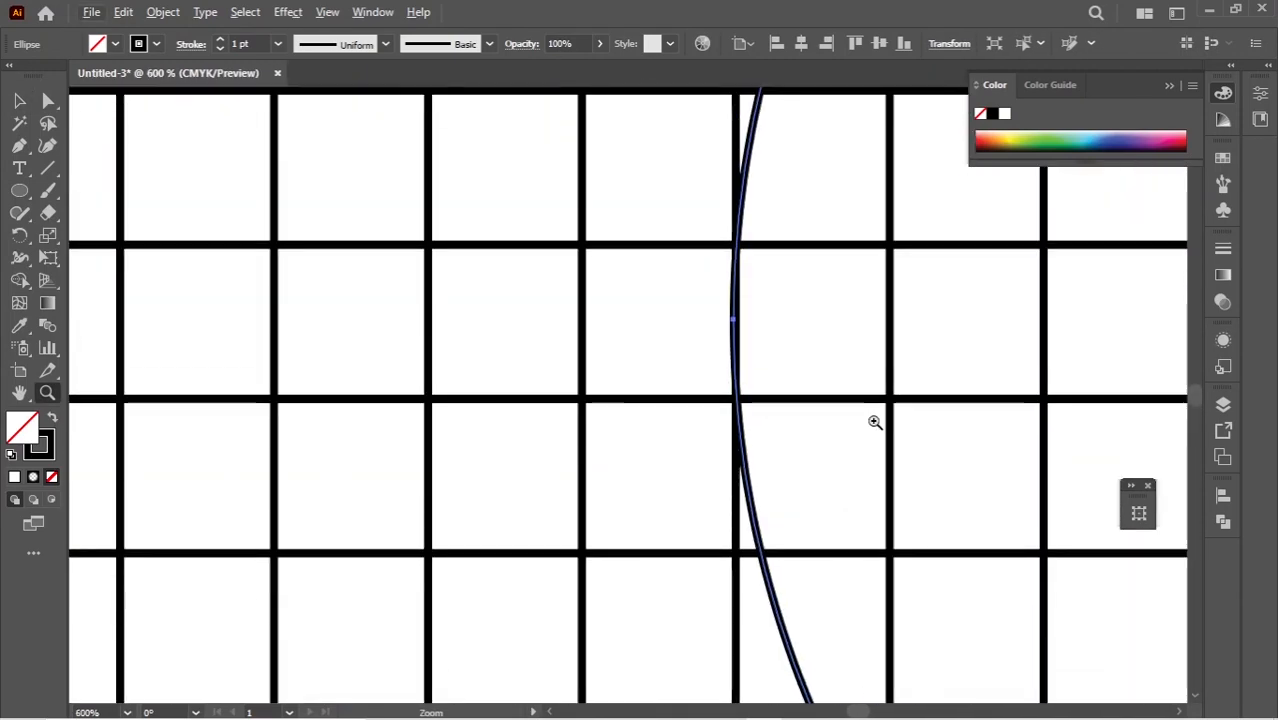
ctrl+click(778, 338)
drag(568, 372, 579, 375)
scroll(713, 470, up, 1)
key(ctrl+space)
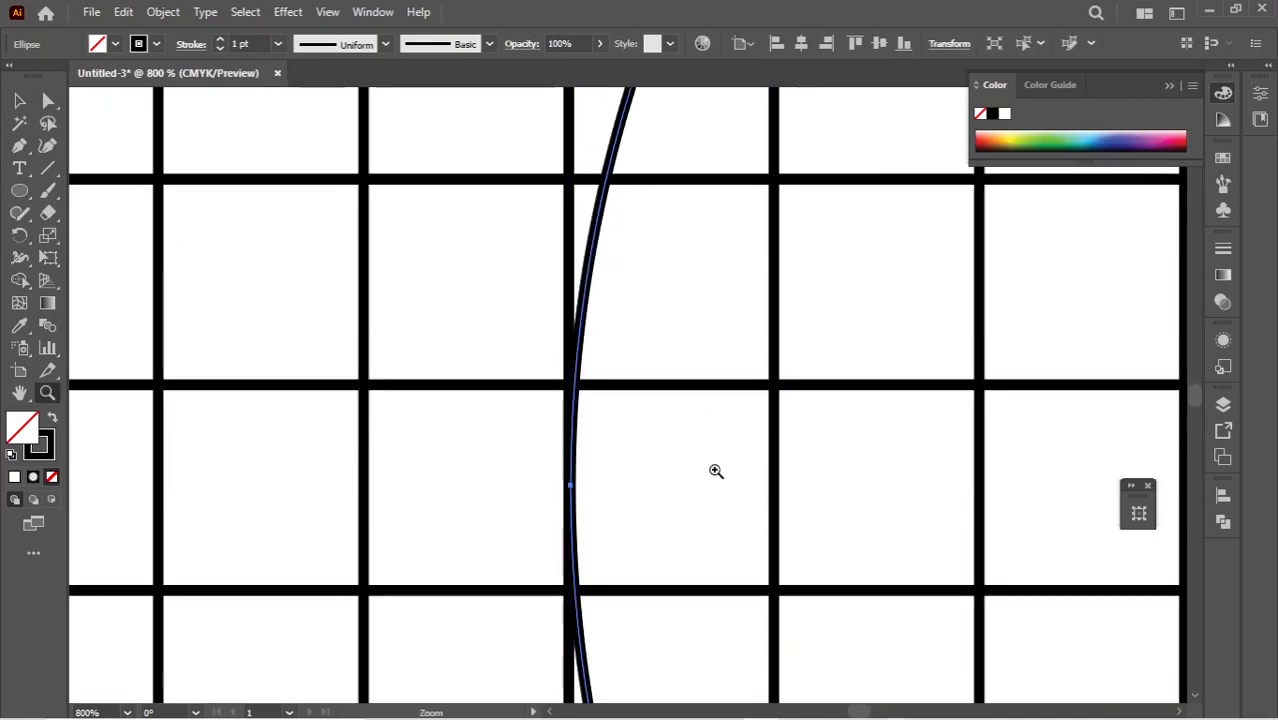
- Check the circle's top edge against the grid and deselect the circle
ctrl+click(750, 454)
ctrl+click(758, 353)
scroll(758, 353, down, 6)
scroll(796, 331, up, 4)
click(953, 320)
click(416, 332)
click(571, 385)
click(793, 445)
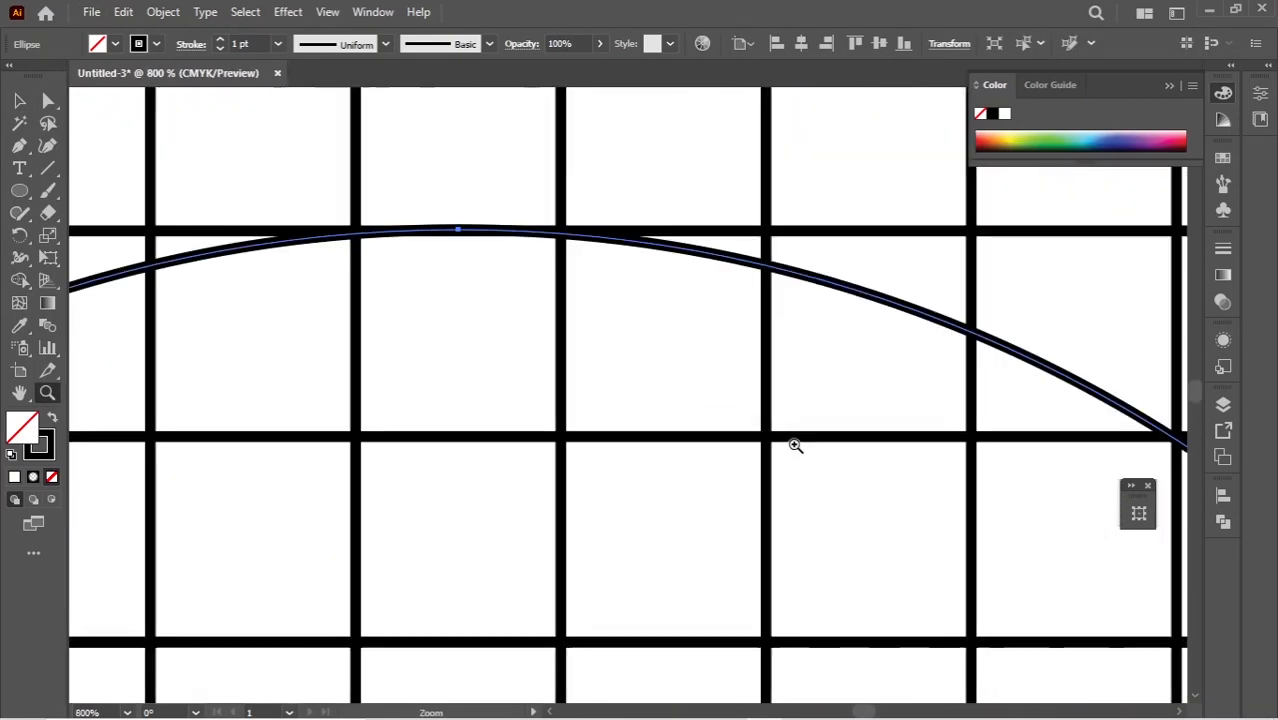
click(472, 350)
scroll(553, 367, up, 1)
scroll(560, 350, down, 6)
scroll(498, 420, down, 3)
click(19, 100)
click(533, 586)
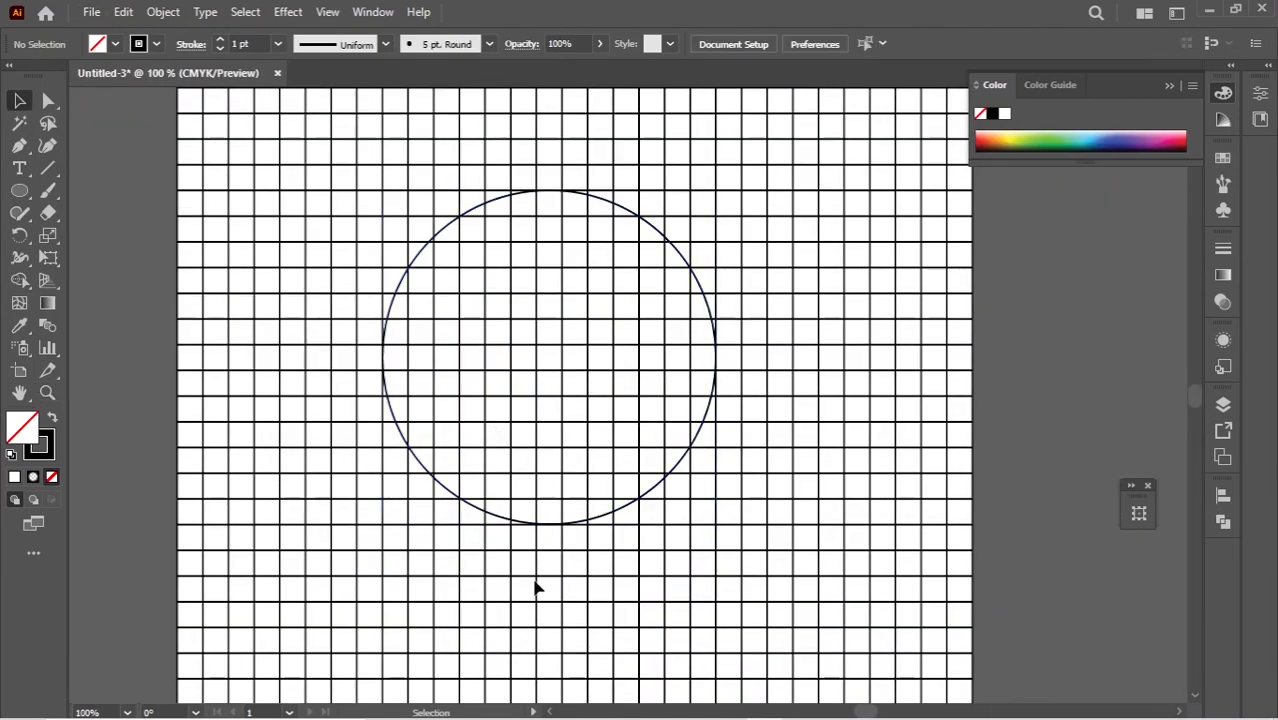
- Expand both blended line sets of the grid with Object, Fill and Stroke enabled
scroll(274, 219, up, 3)
scroll(274, 219, up, 2)
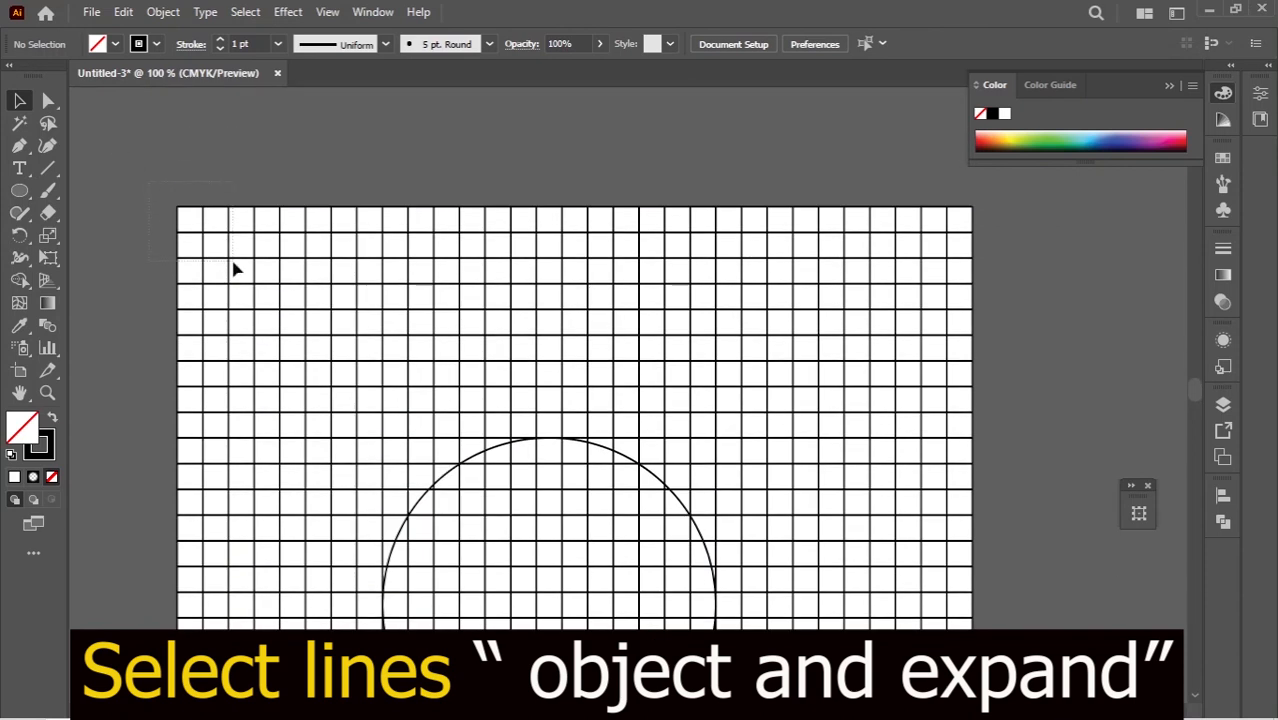
drag(149, 184, 234, 268)
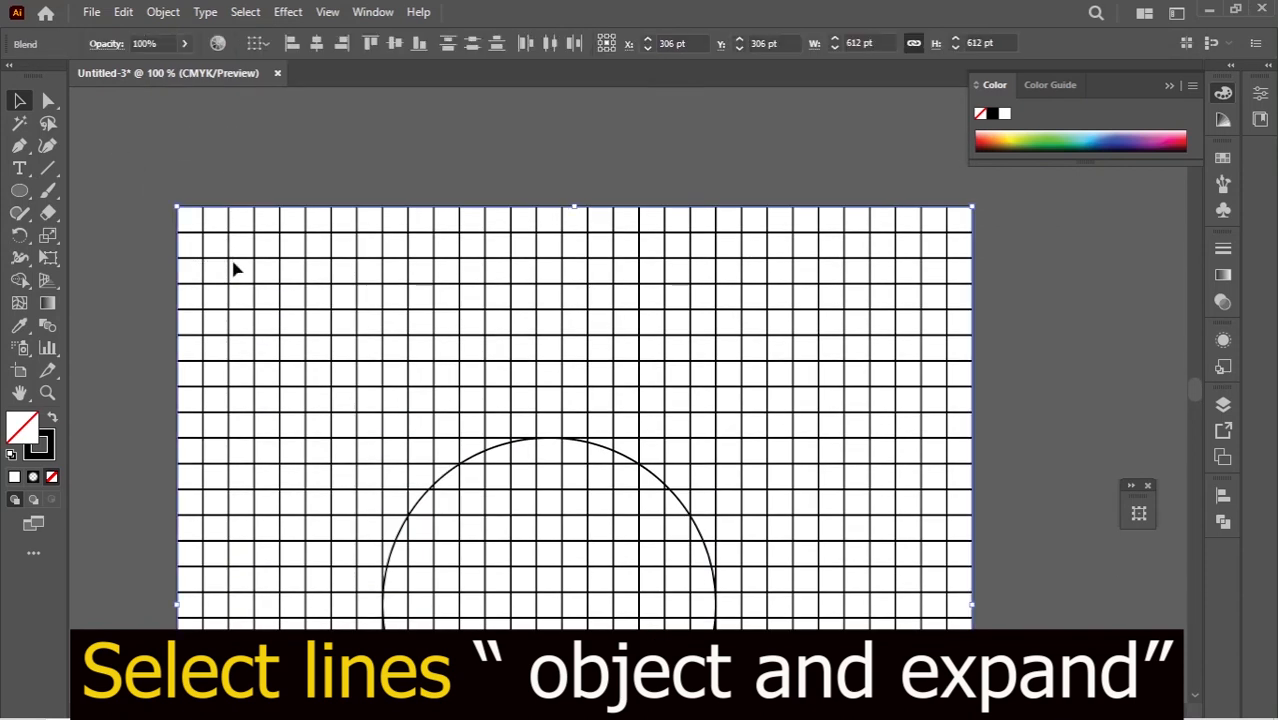
click(159, 14)
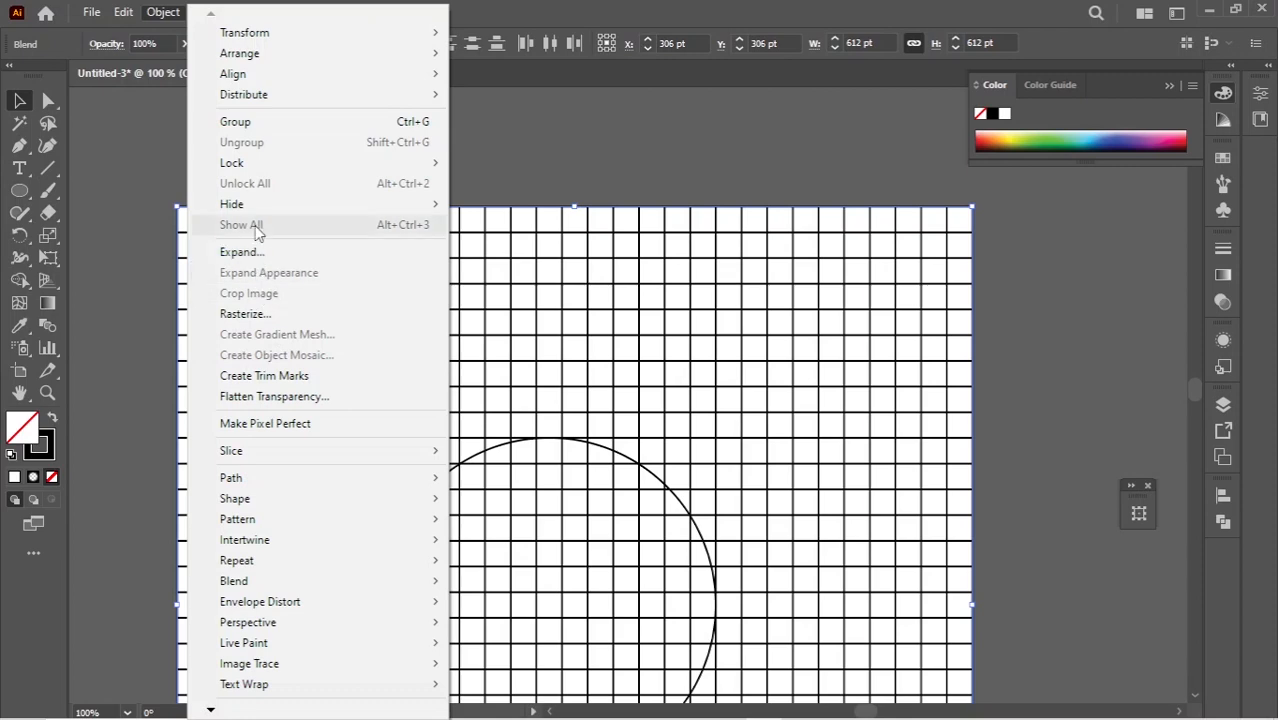
click(267, 252)
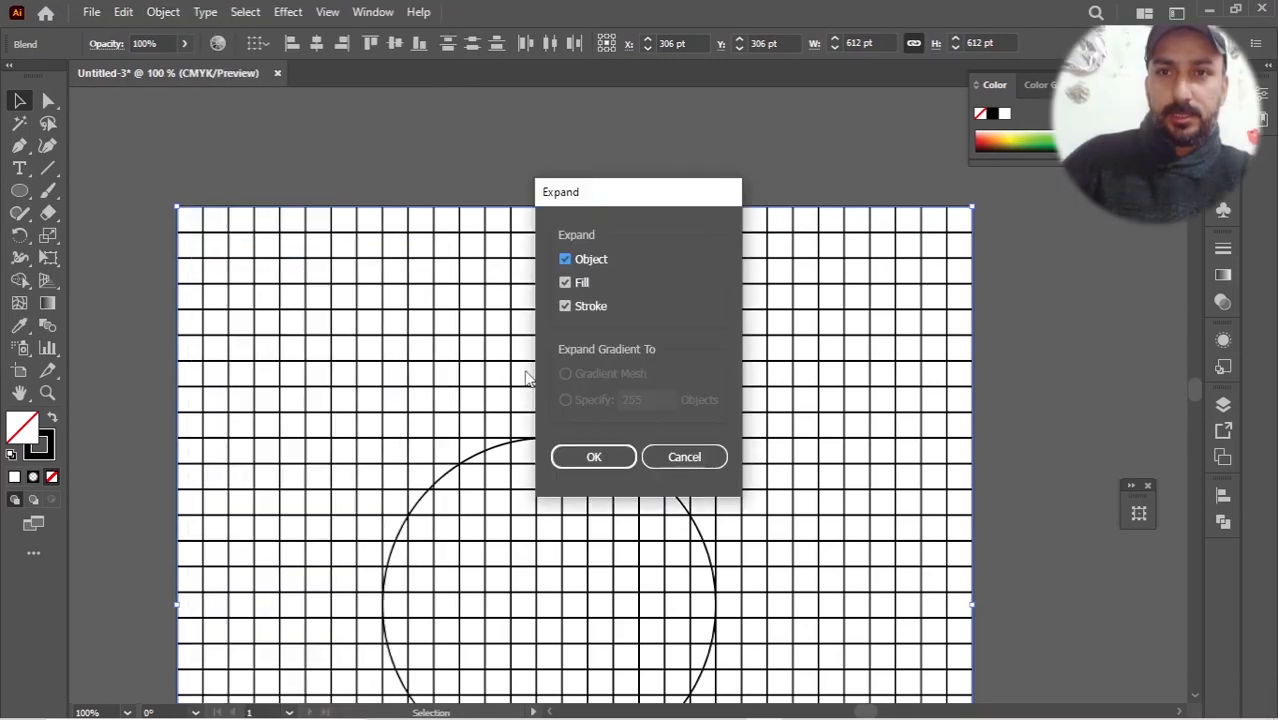
click(600, 459)
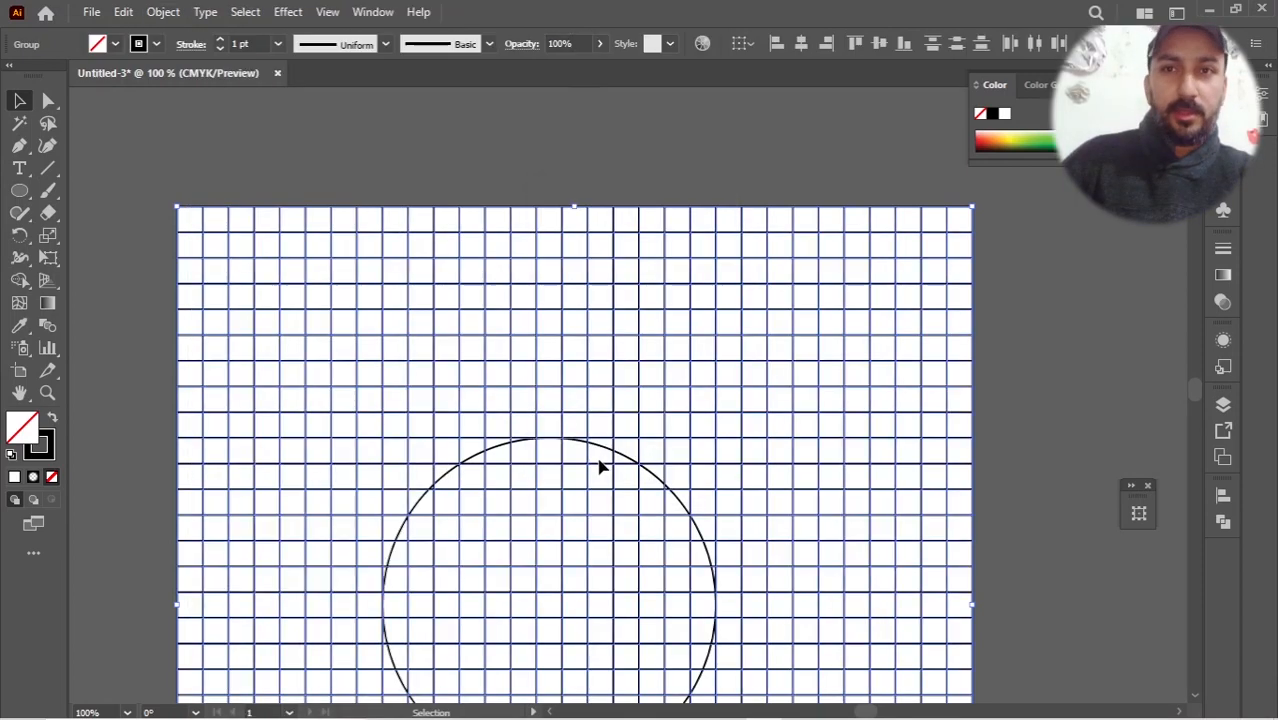
- Inspect the expanded grid lines and the circle in outline view and return to preview
key(a)
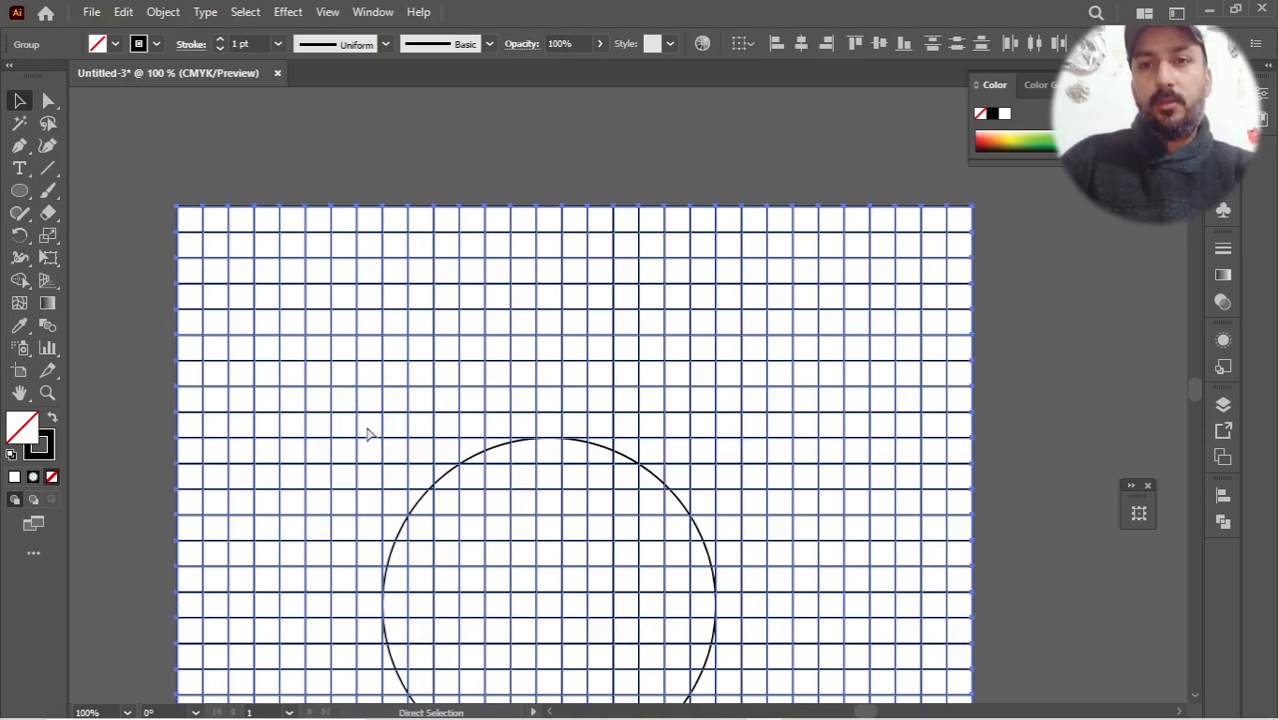
key(ctrl+y)
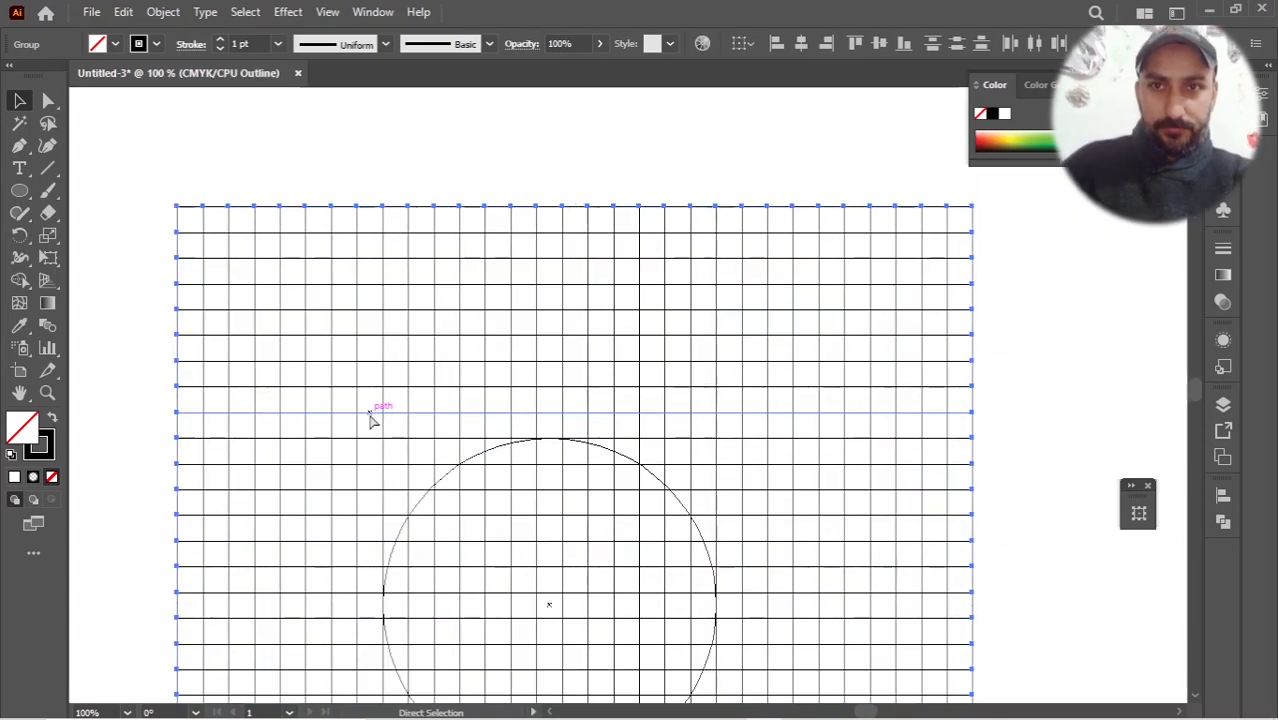
key(ctrl+y)
key(v)
scroll(371, 422, down, 5)
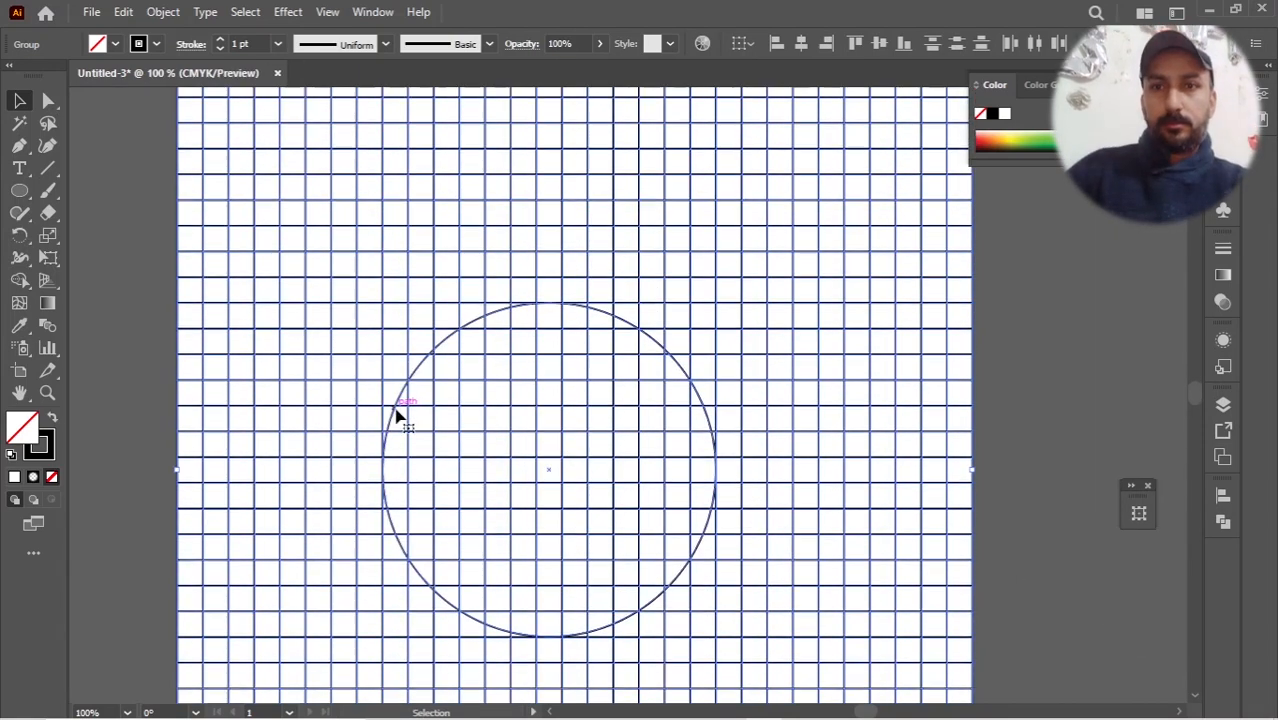
- Copy the circle in place twice, scaling each copy from the centre to one grid cell larger than the previous circle
key(ctrl+0)
click(631, 276)
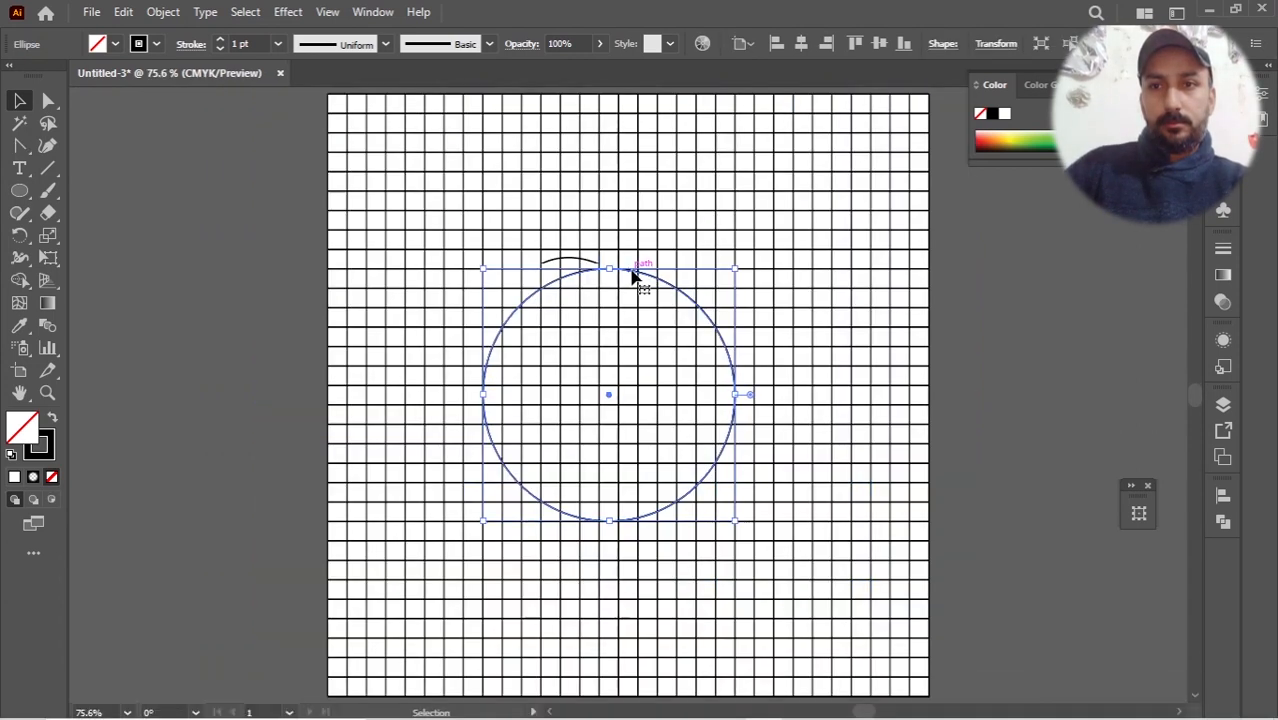
key(ctrl+c)
key(ctrl+f)
drag(736, 267, 756, 250)
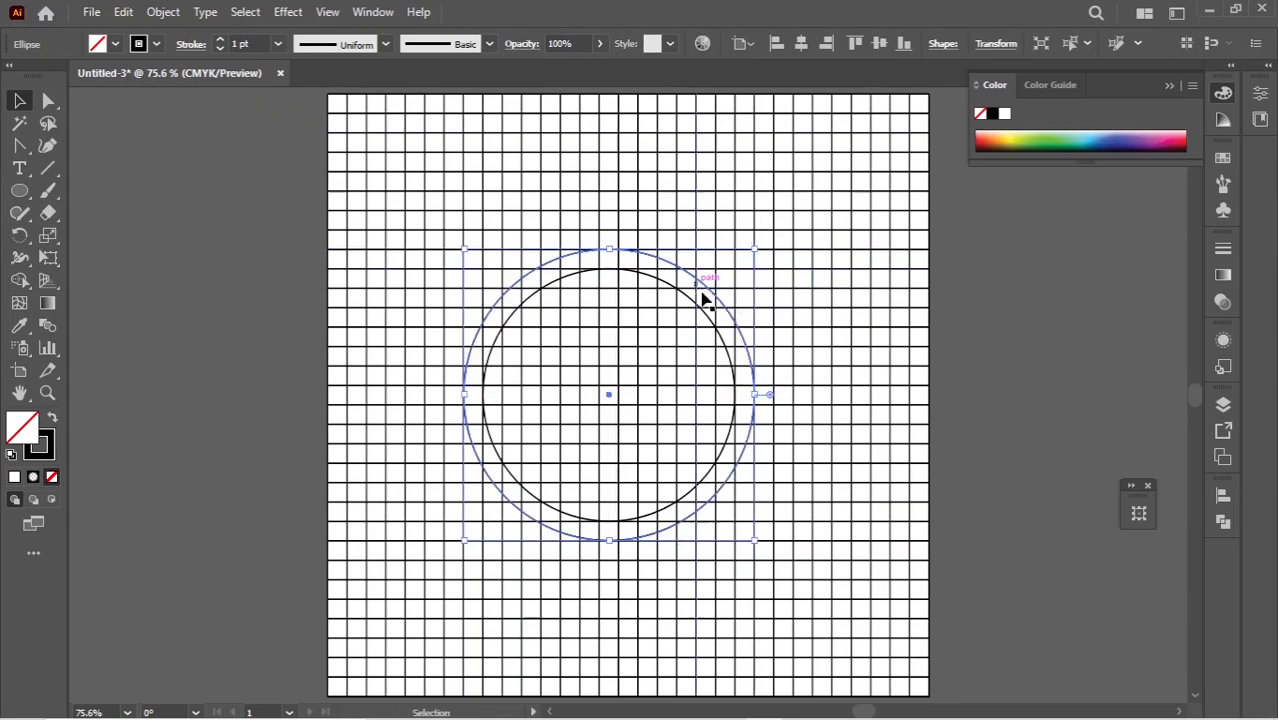
key(a)
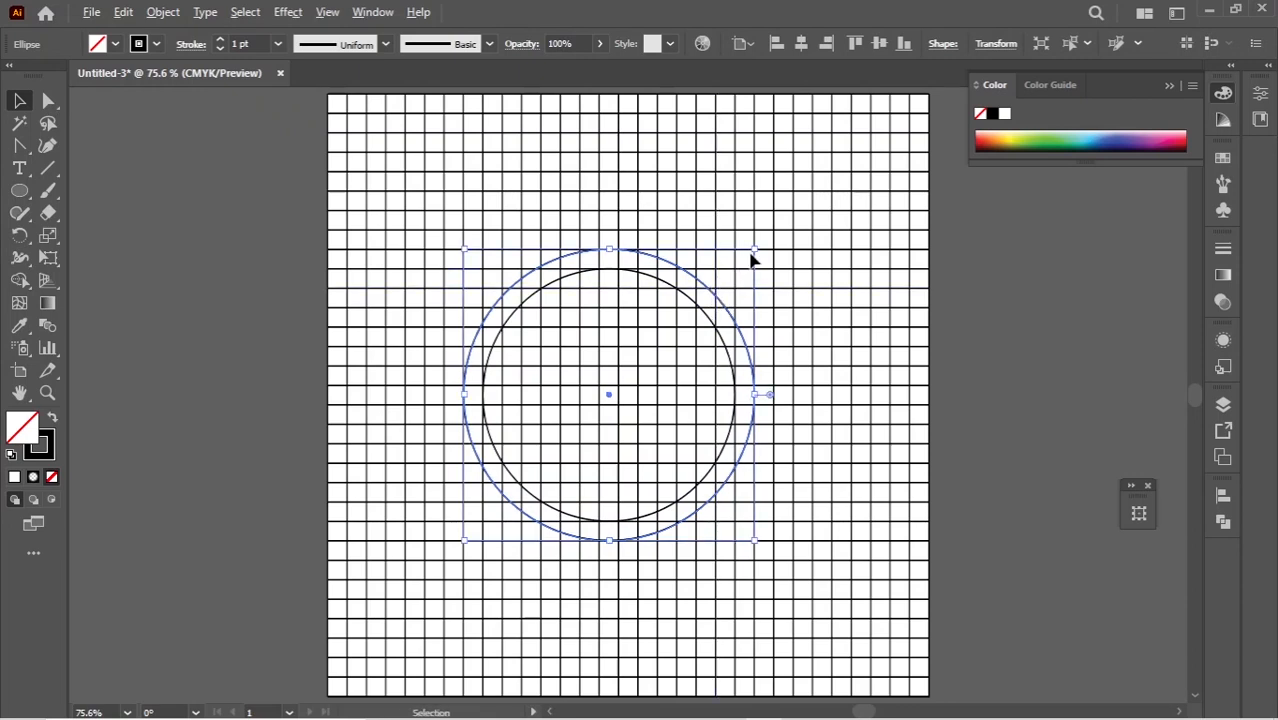
drag(753, 252, 800, 230)
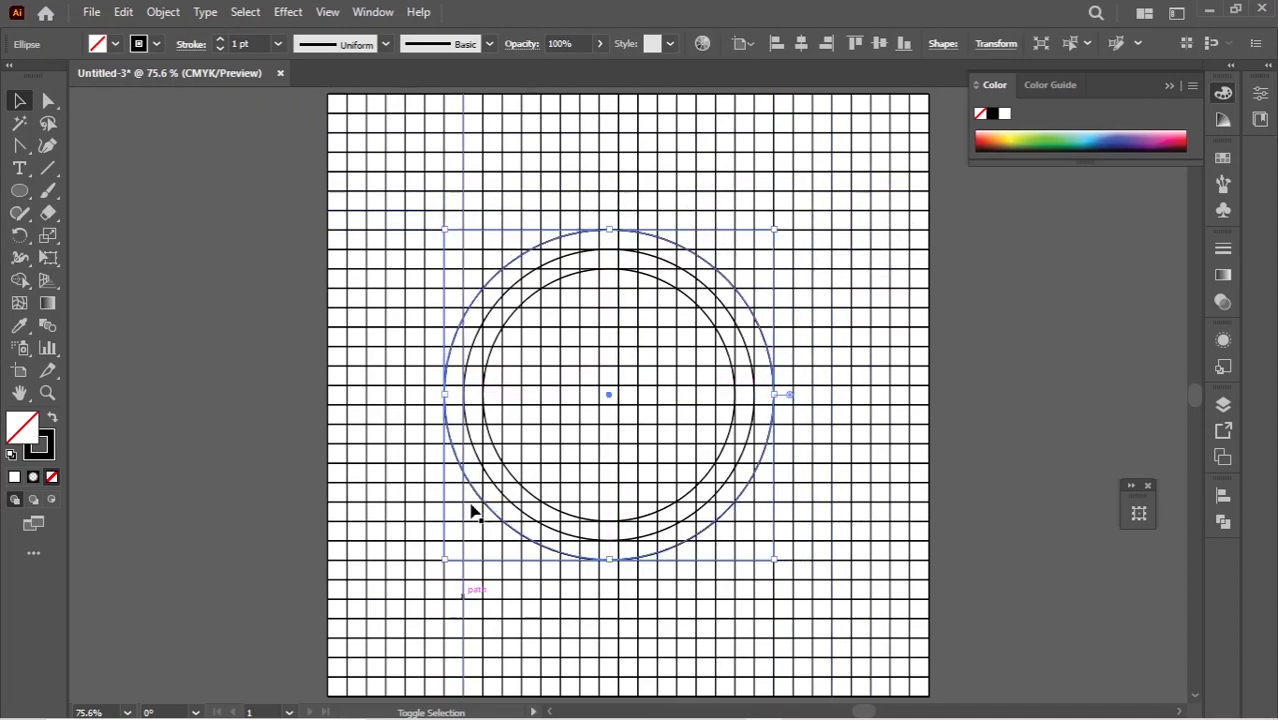
- Add a third larger concentric circle that sits one grid cell outside the outermost one
drag(438, 562, 203, 599)
click(123, 12)
click(158, 39)
key(alt+shift)
click(290, 285)
click(495, 270)
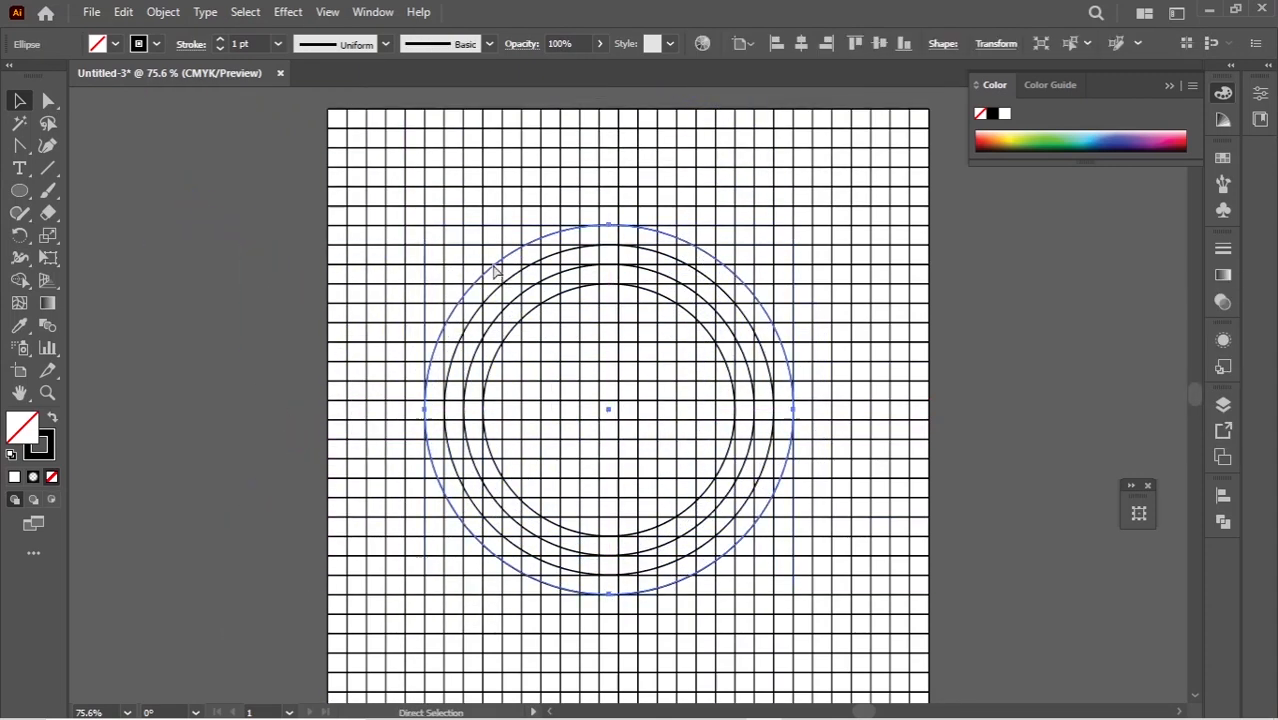
- Add two more concentric circles outward, spacing each one grid cell from the previous circle
drag(425, 218, 342, 177)
click(308, 237)
click(480, 258)
click(239, 240)
click(430, 285)
click(260, 262)
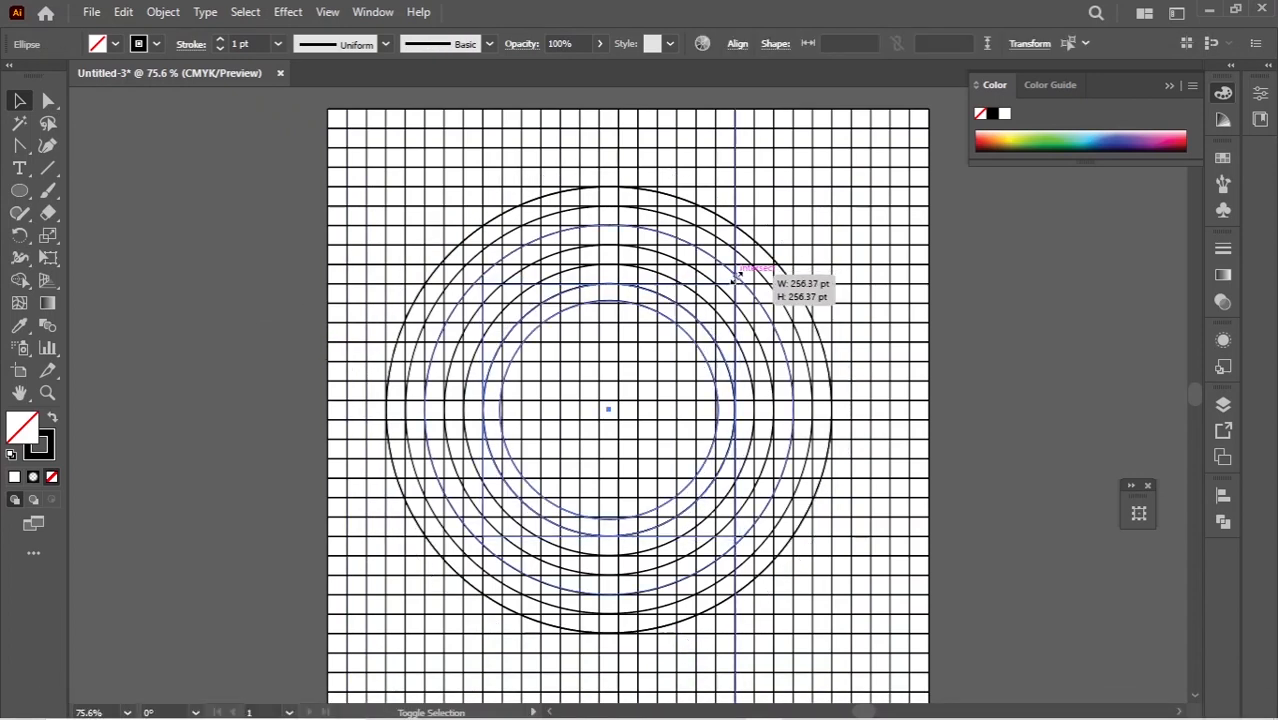
- Add two smaller concentric circles inside the original and fit the larger one to the neighbouring grid lines
drag(737, 273, 709, 283)
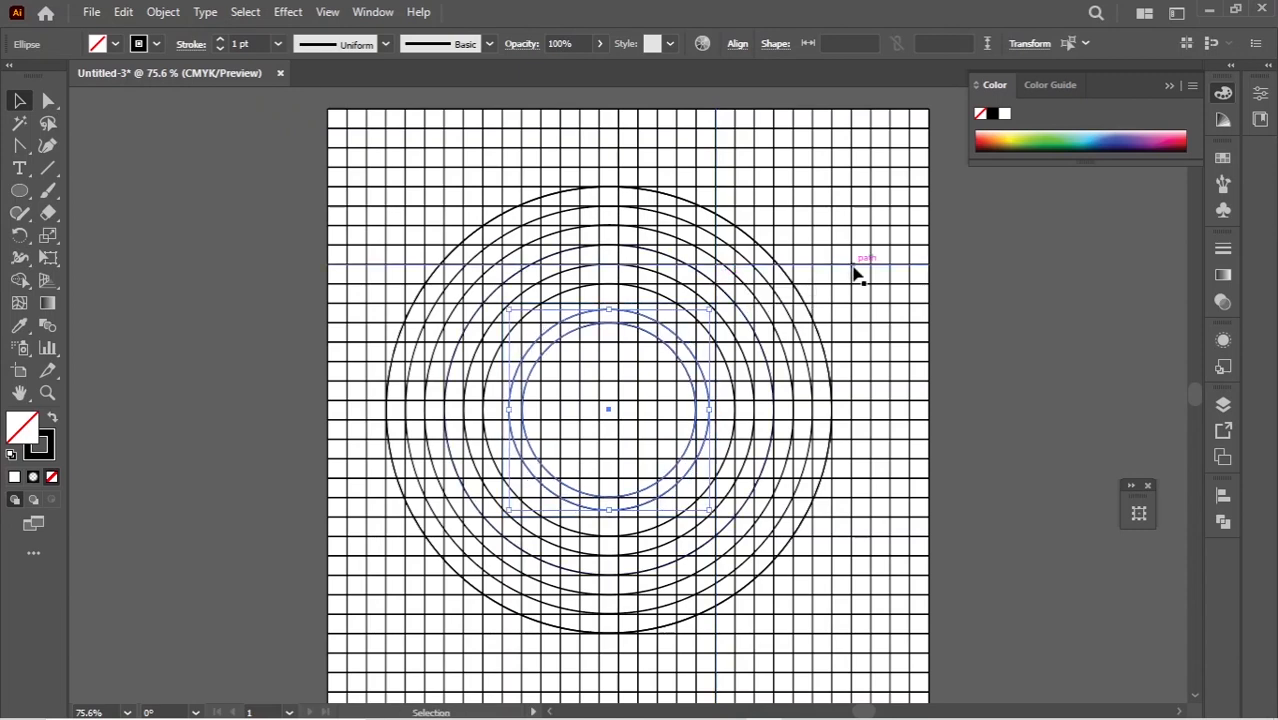
click(853, 277)
click(703, 455)
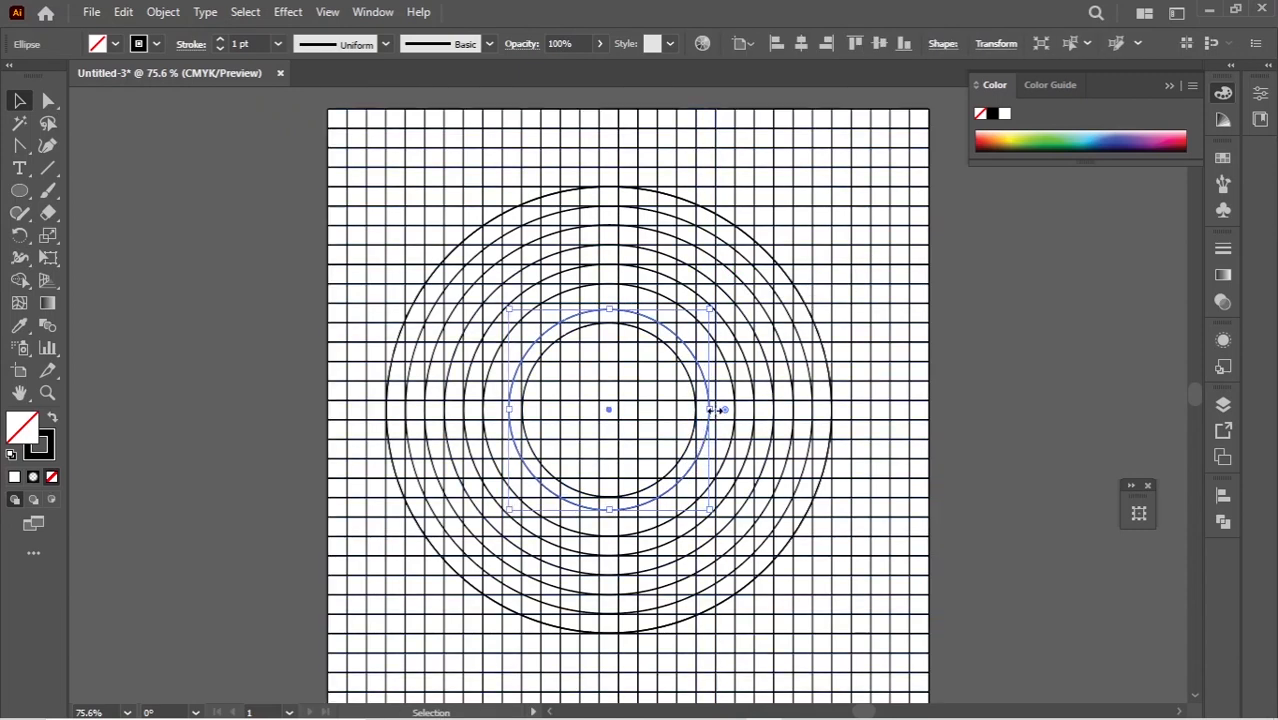
drag(714, 410, 718, 413)
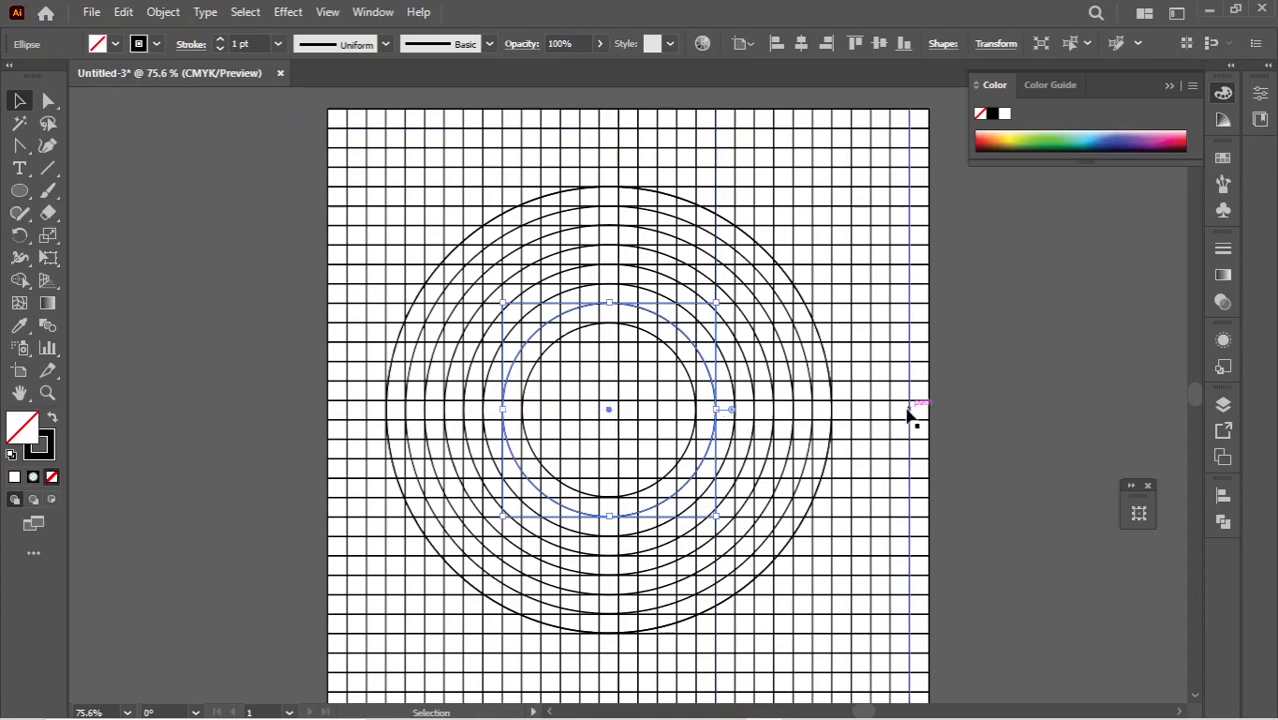
click(886, 422)
- Copy the innermost circle and scale the copy from the centre to one grid cell smaller
click(604, 332)
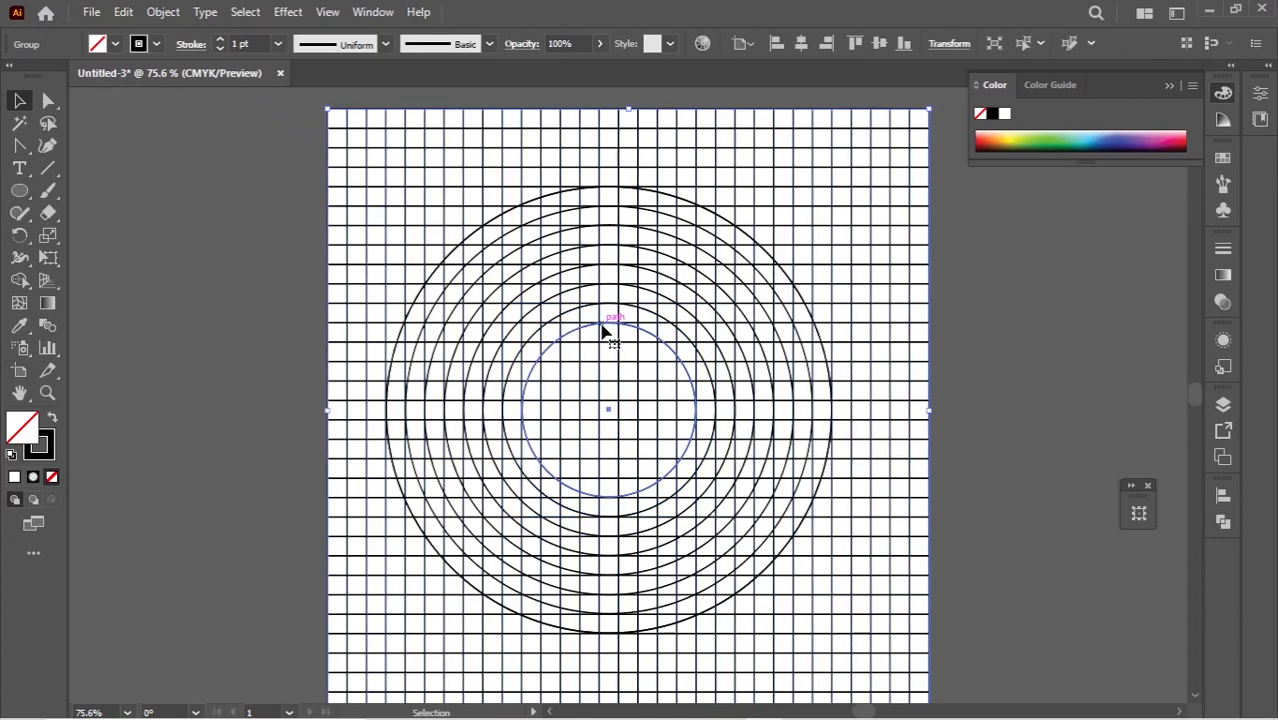
drag(522, 327, 489, 326)
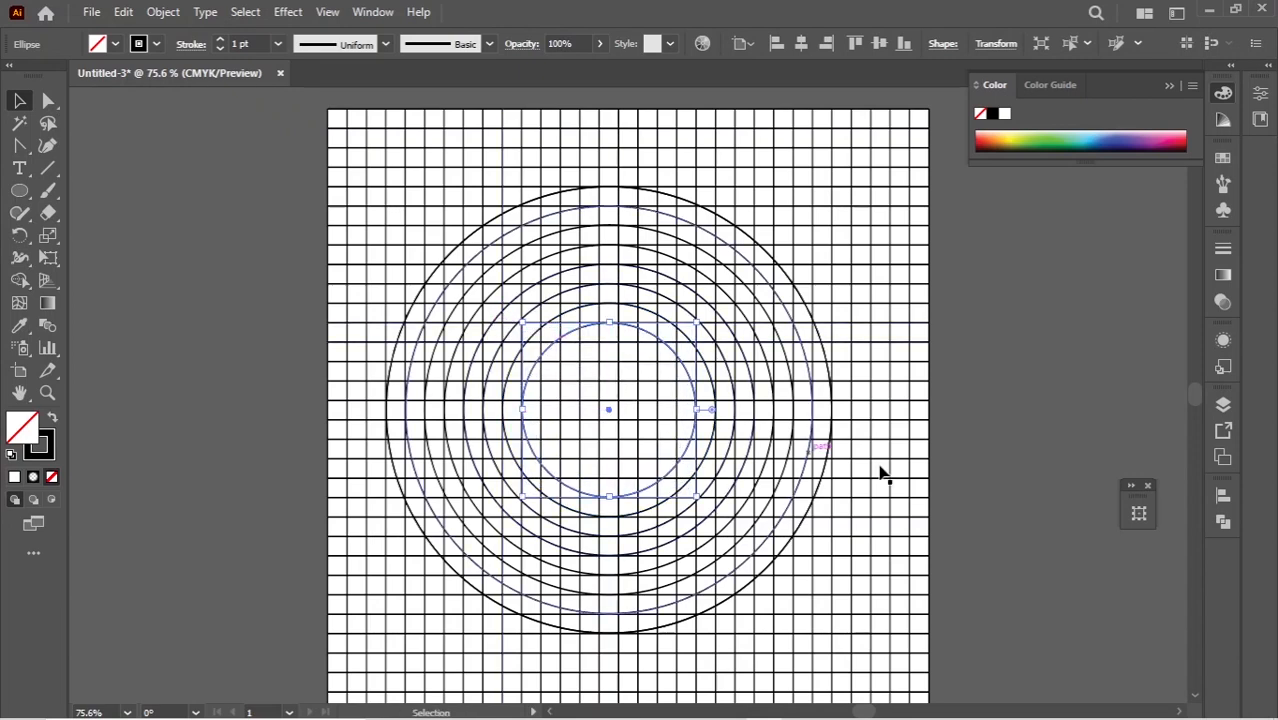
click(881, 471)
click(571, 333)
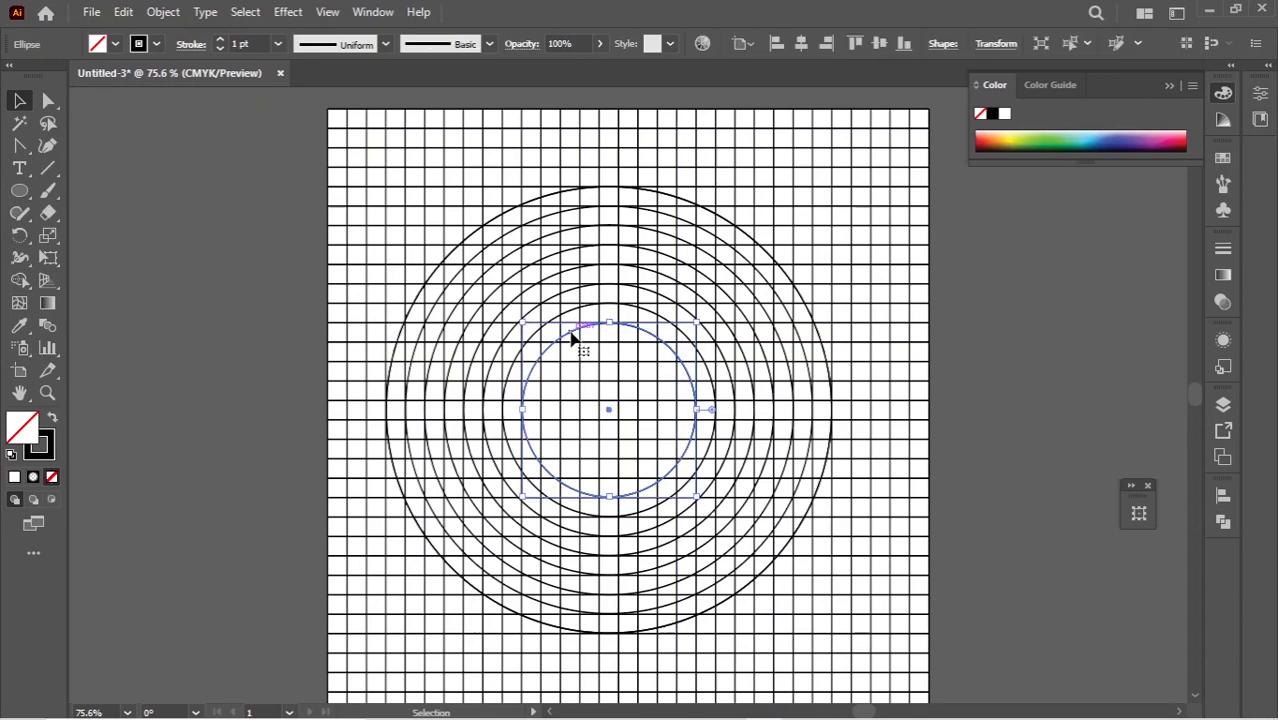
drag(521, 322, 546, 340)
click(1113, 403)
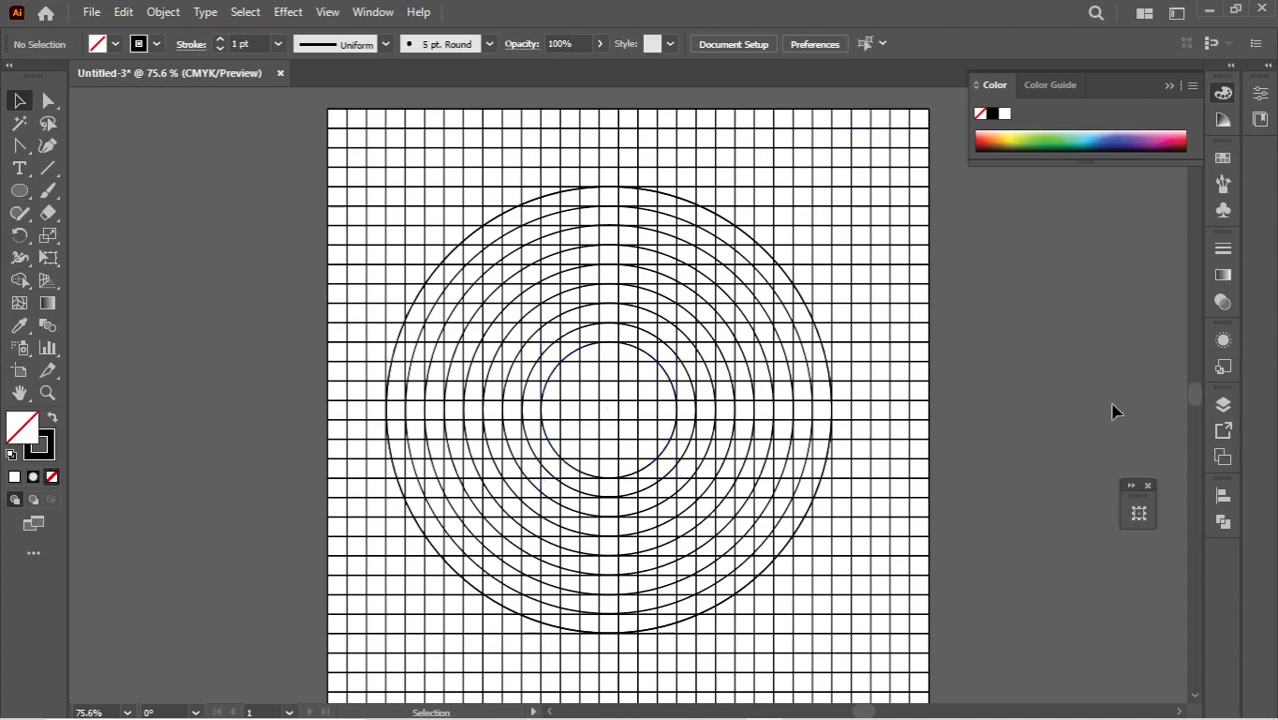
- Ungroup the expanded grid lines into separate paths
right_click(350, 168)
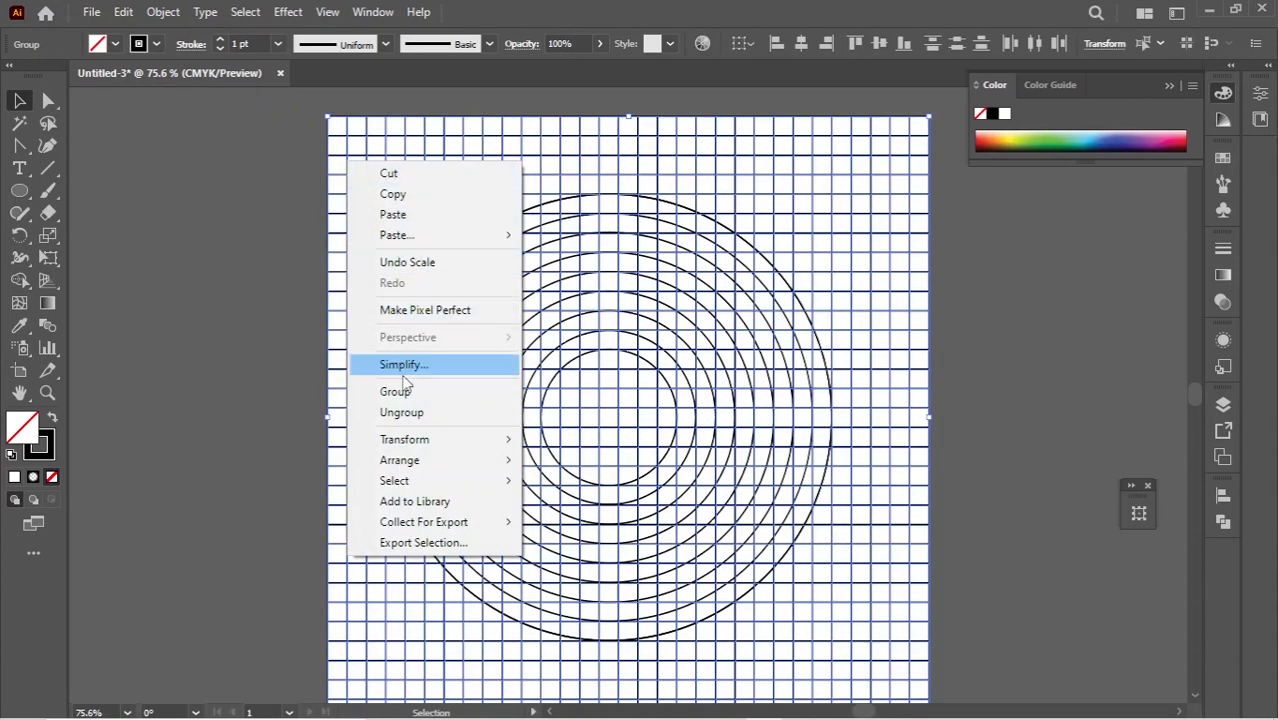
click(411, 414)
drag(286, 114, 460, 207)
right_click(367, 173)
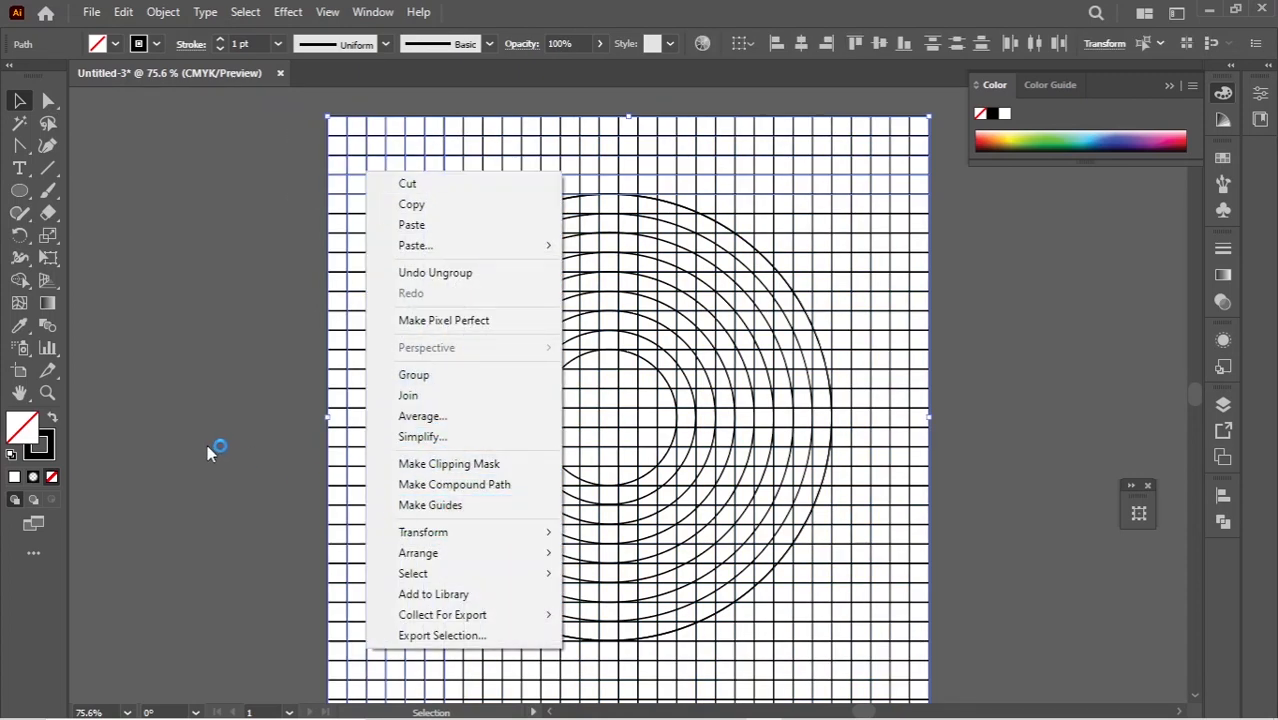
click(247, 395)
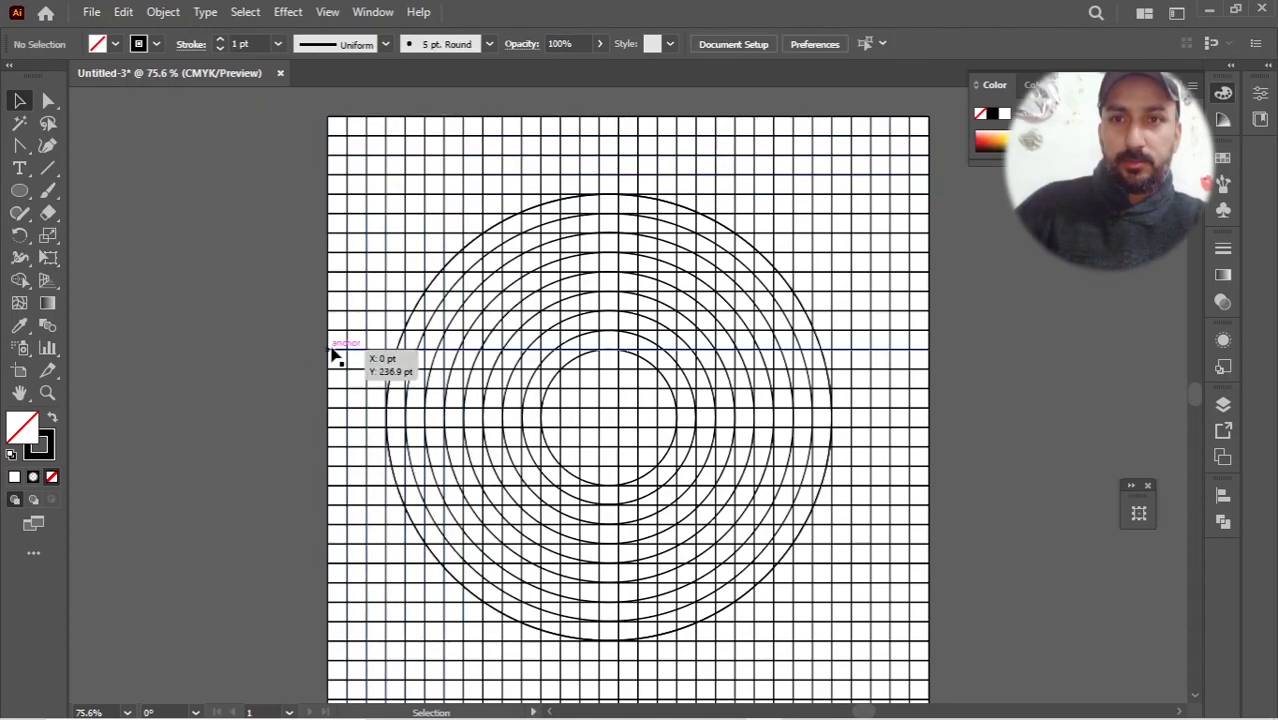
- Select all grid lines and circles and merge the outermost ring's cells just left of its top with Shape Builder
click(519, 408)
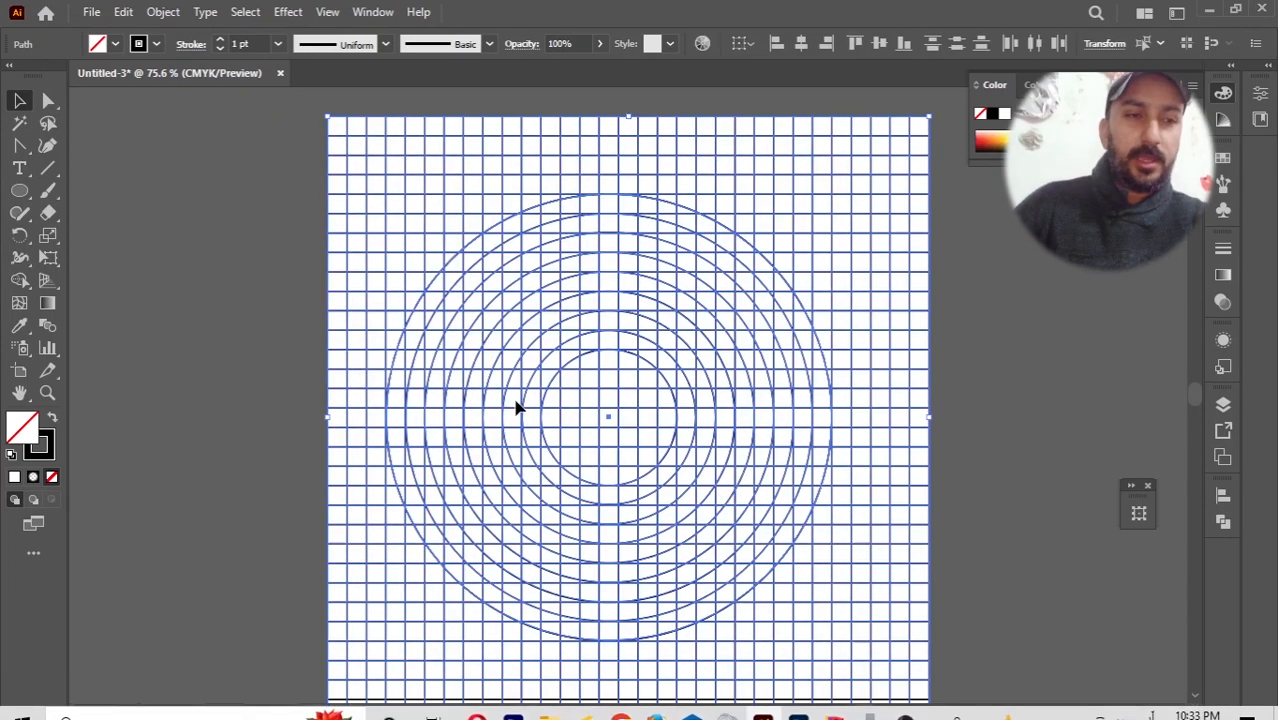
key(z)
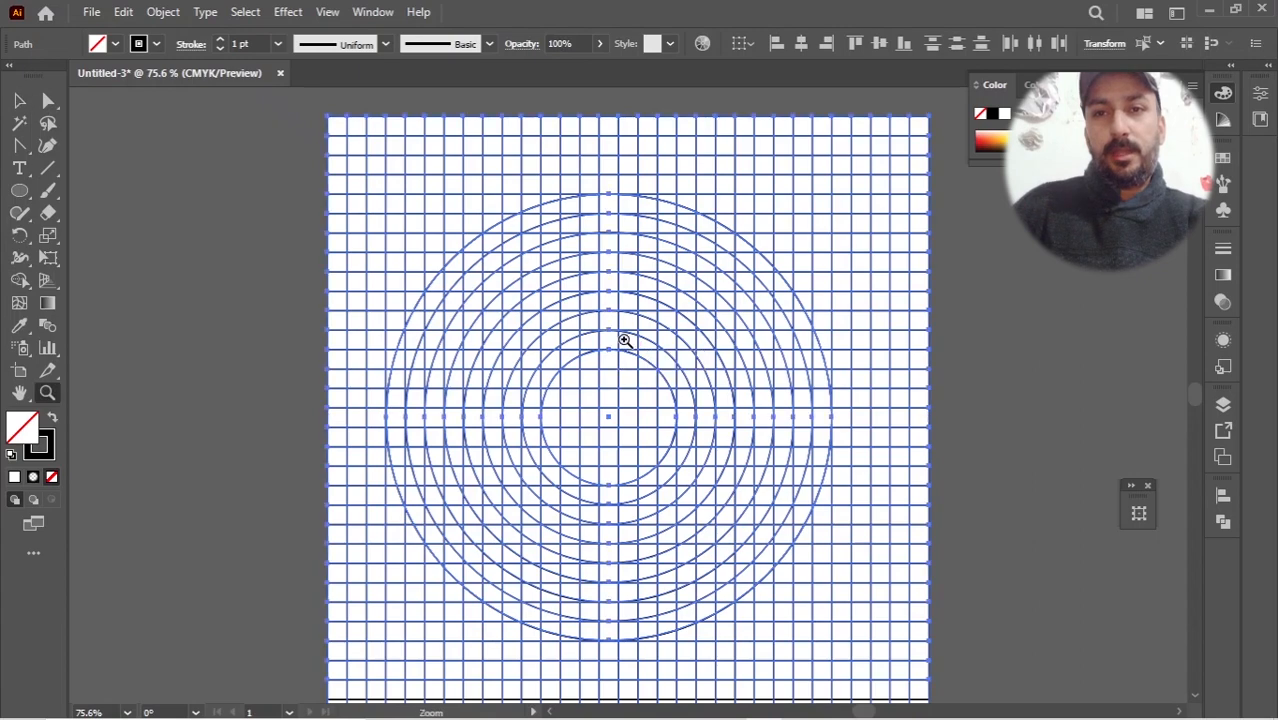
click(624, 339)
click(561, 352)
scroll(571, 348, down, 3)
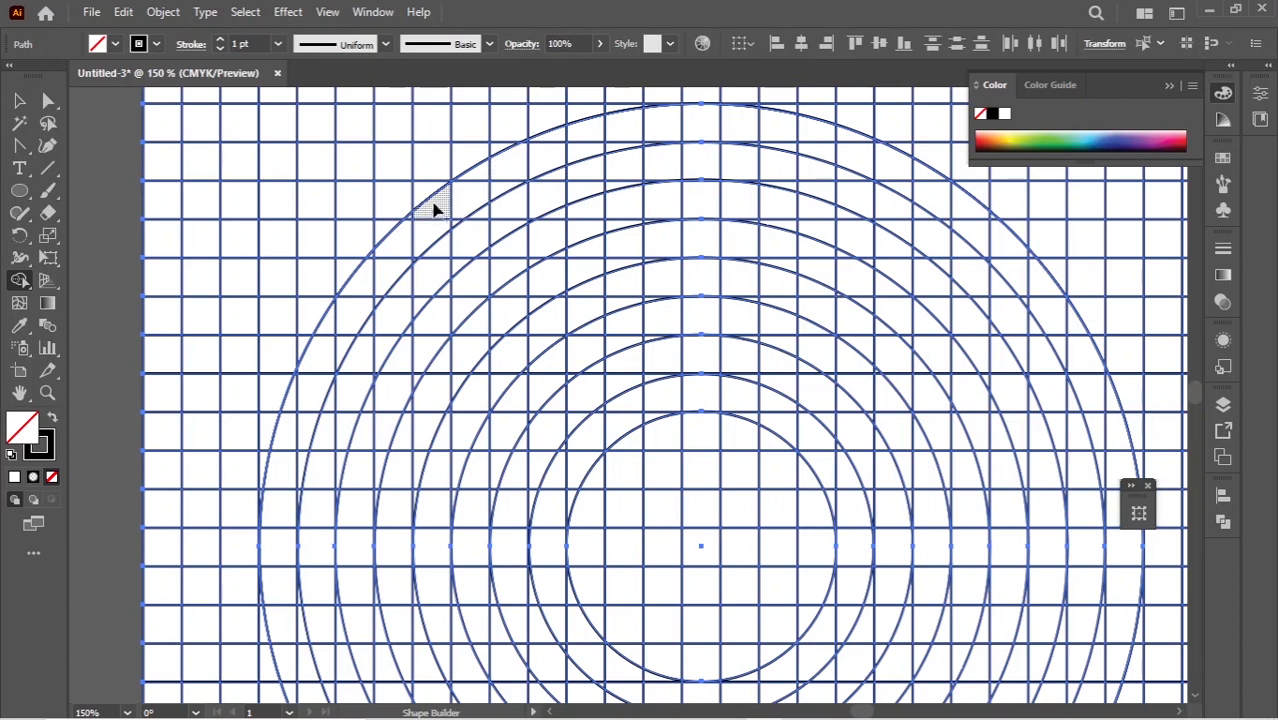
mouse_move(393, 712)
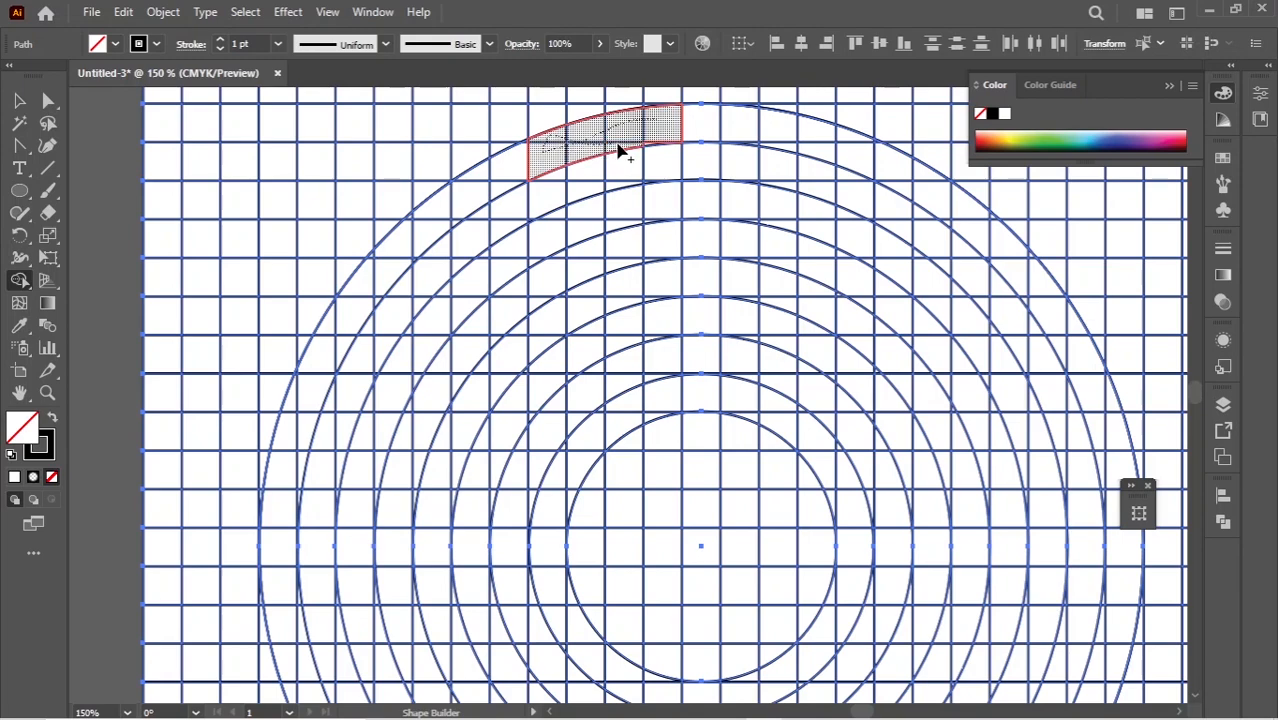
mouse_move(620, 150)
mouse_down()
mouse_move(556, 143)
mouse_move(468, 205)
mouse_up()
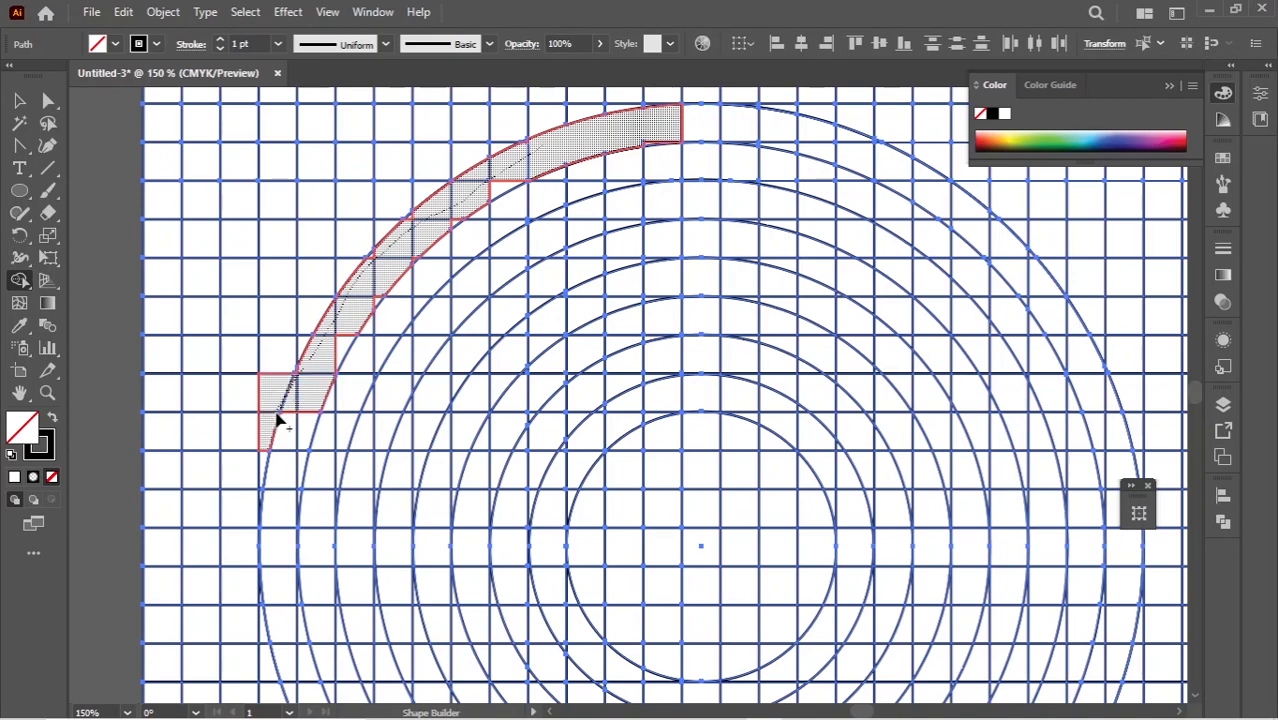
drag(280, 413, 280, 414)
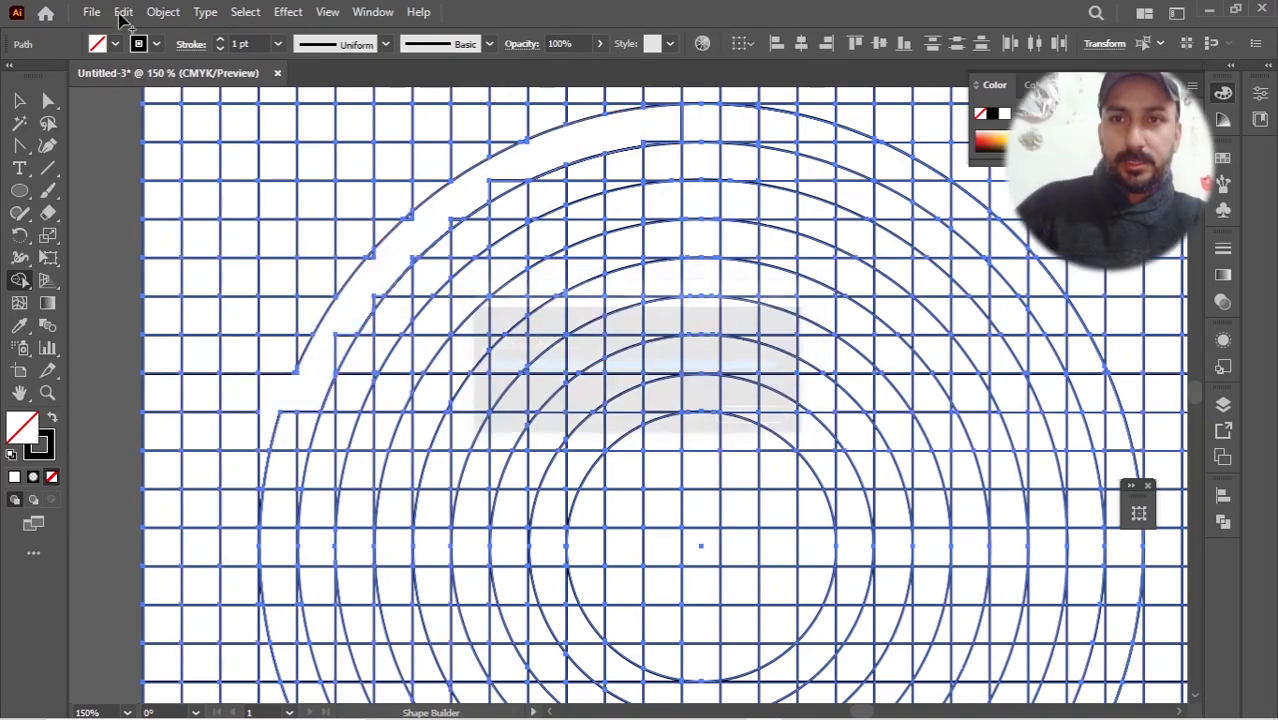
click(123, 12)
click(171, 33)
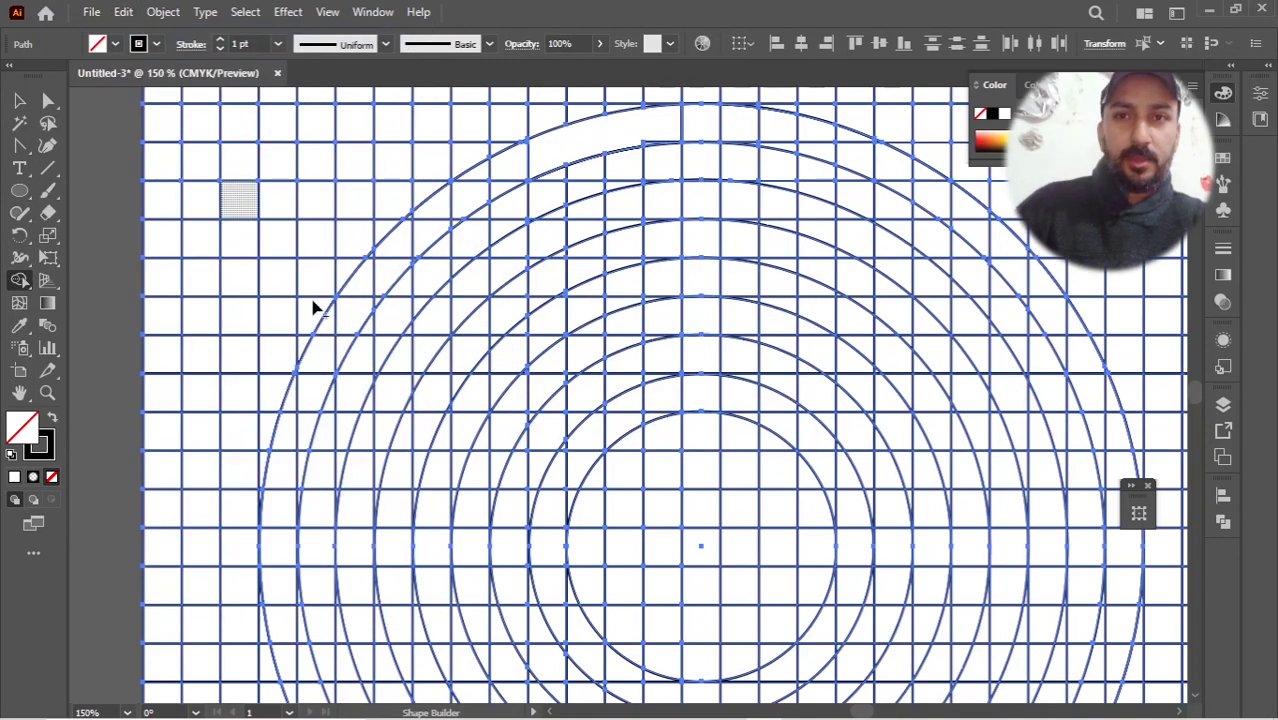
mouse_move(559, 166)
mouse_down()
mouse_move(445, 211)
mouse_move(485, 183)
mouse_move(378, 272)
mouse_move(374, 260)
mouse_move(359, 268)
mouse_move(385, 257)
mouse_up()
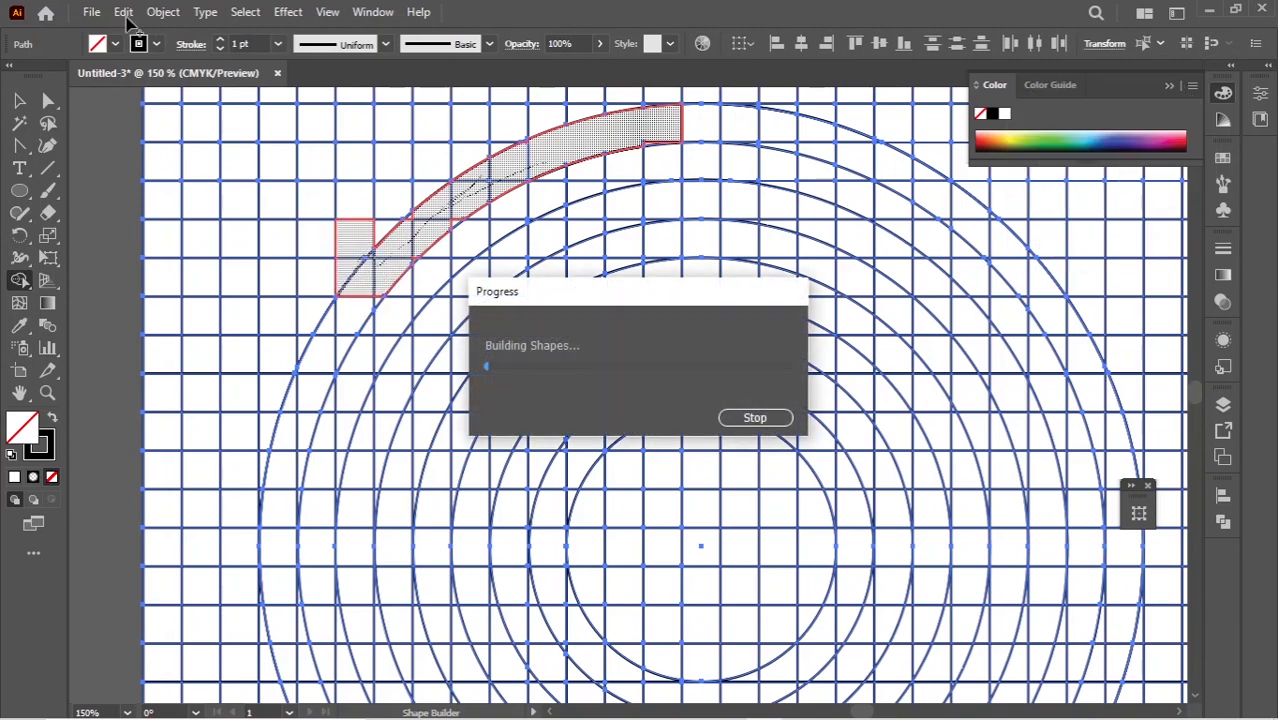
click(124, 14)
click(145, 31)
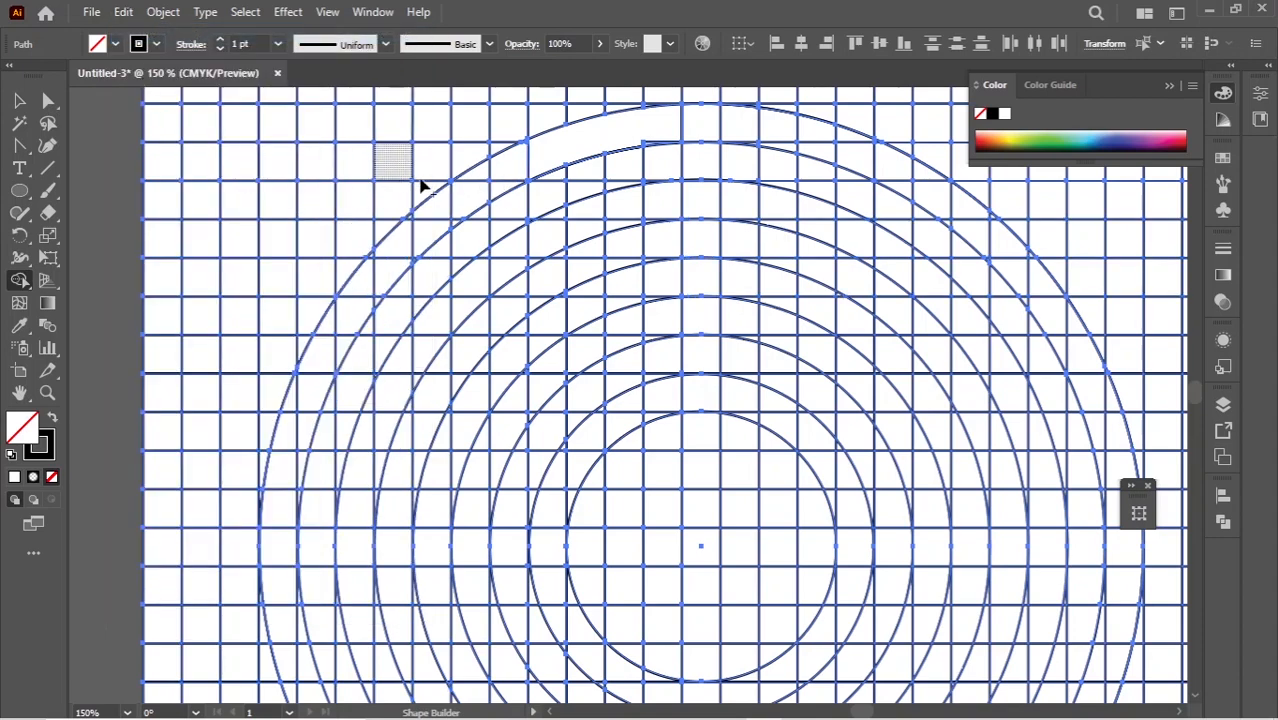
- Merge the outermost ring's upper-left quarter and join it across the base row to the lower cells of the third ring
key(ctrl+plus)
mouse_move(399, 435)
mouse_down()
mouse_move(436, 410)
mouse_move(506, 406)
mouse_move(531, 360)
mouse_up()
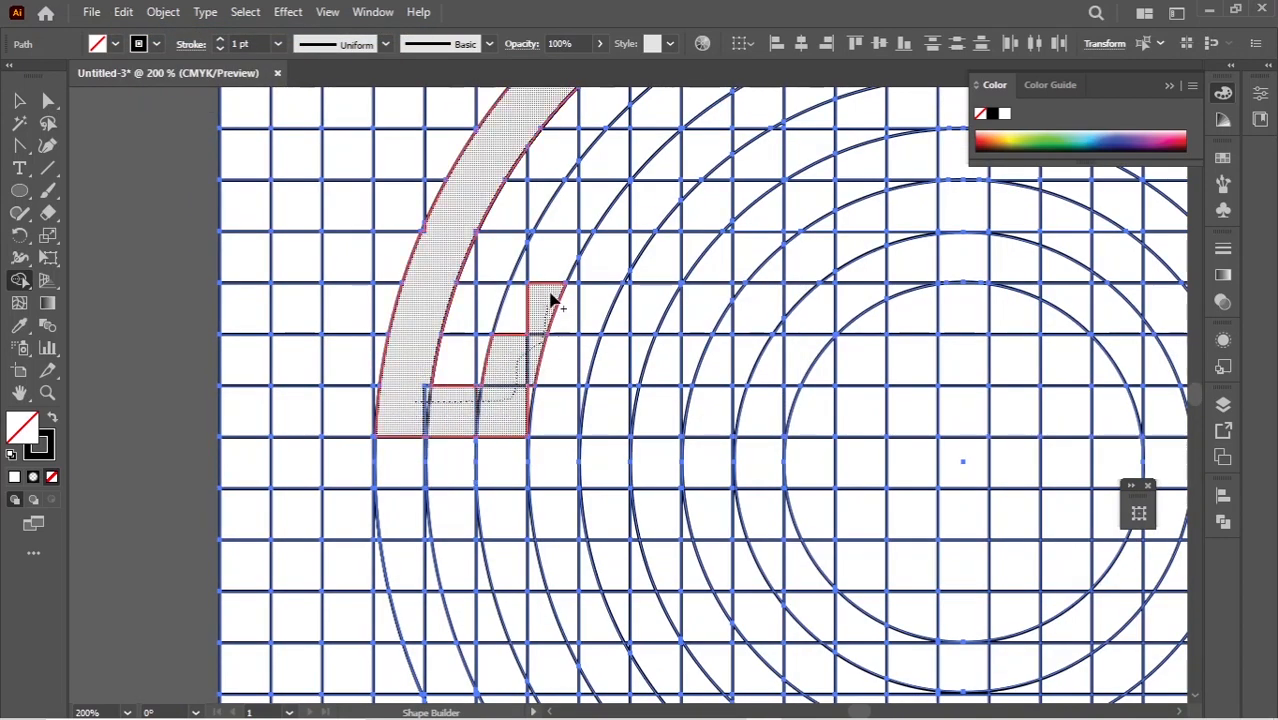
drag(553, 300, 540, 275)
drag(530, 383, 535, 395)
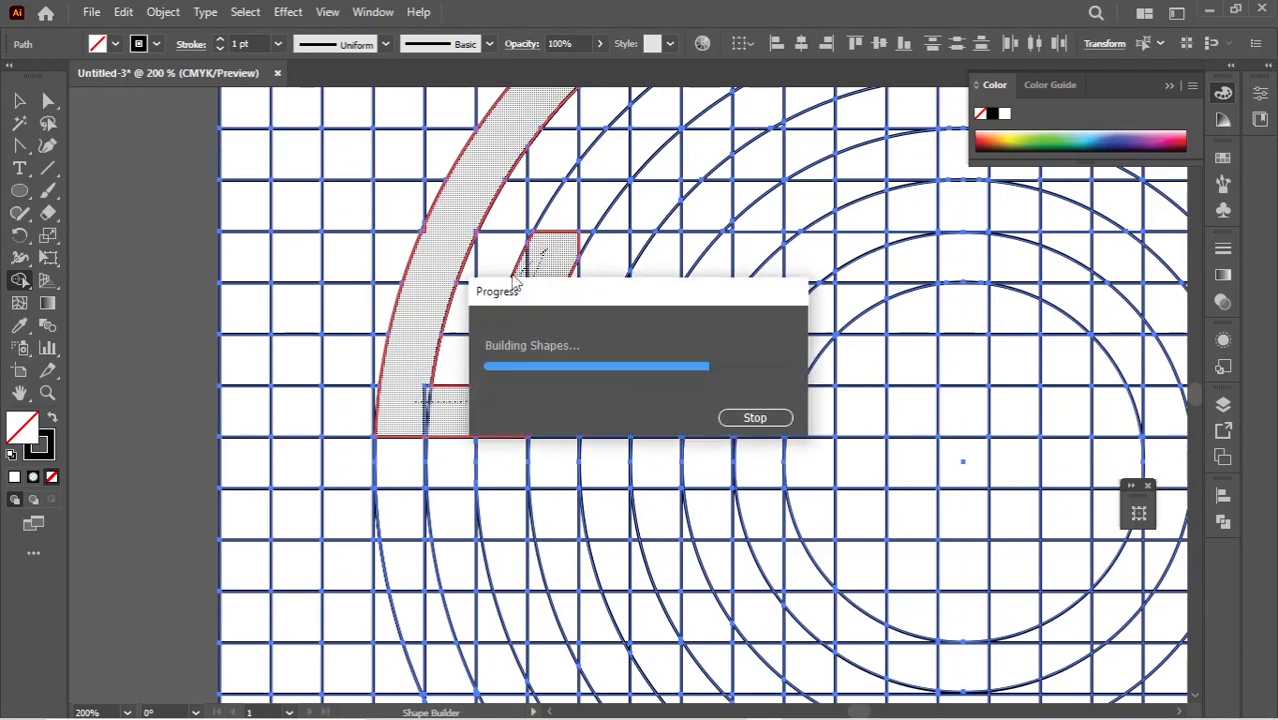
scroll(541, 319, up, 1)
- Extend the merged third-ring band upward along the curve with Shape Builder
mouse_move(541, 319)
mouse_down()
mouse_move(594, 261)
mouse_move(585, 248)
mouse_up()
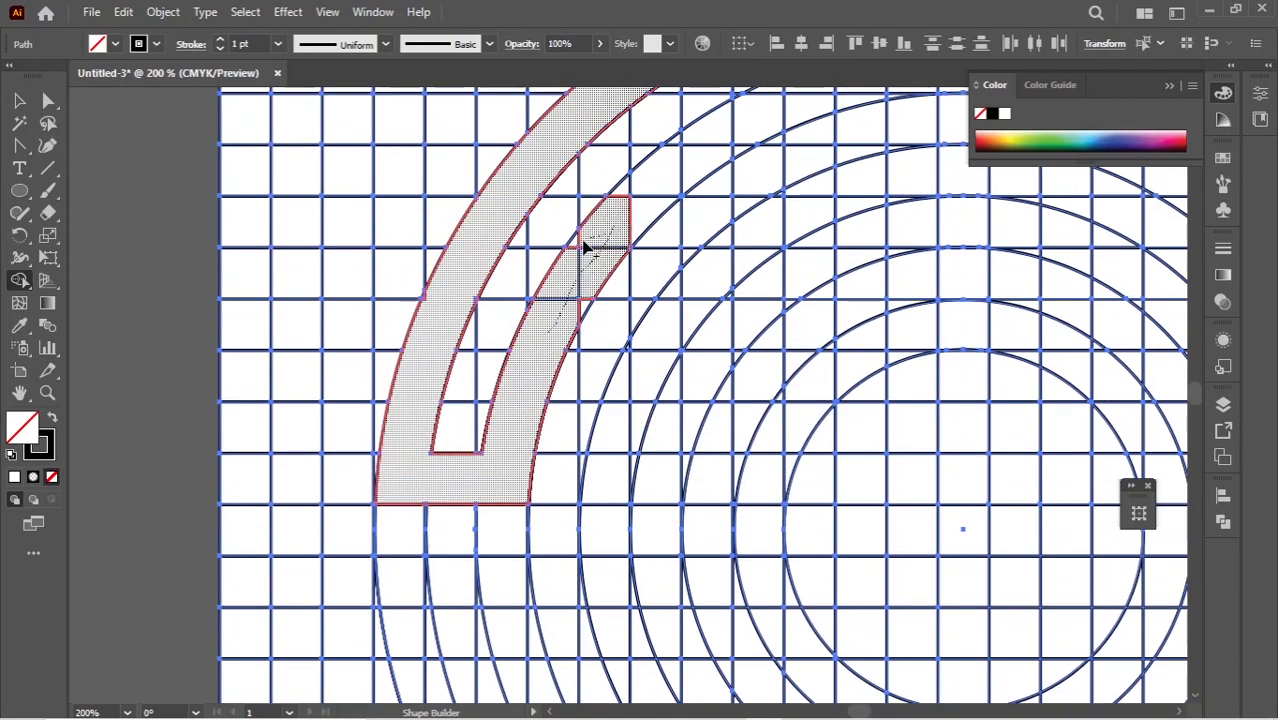
mouse_move(590, 296)
mouse_down()
mouse_move(664, 280)
mouse_move(688, 247)
mouse_move(764, 211)
mouse_up()
scroll(645, 366, up, 2)
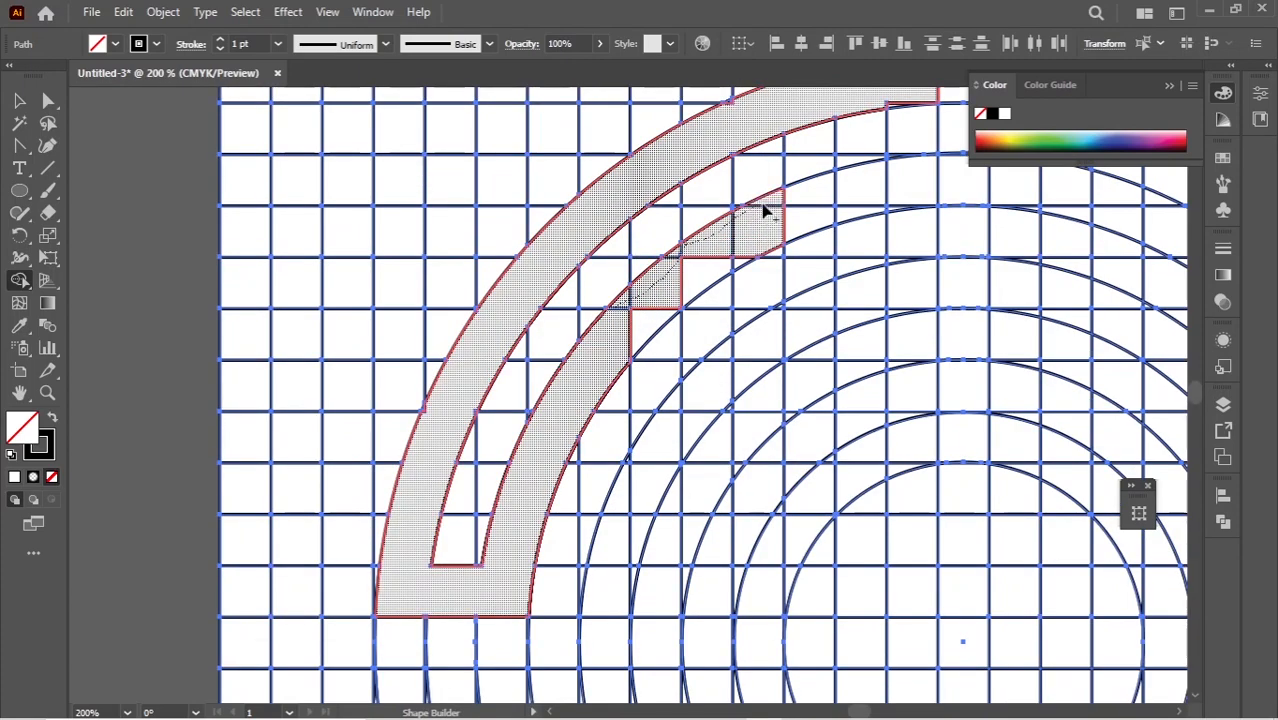
drag(697, 281, 705, 285)
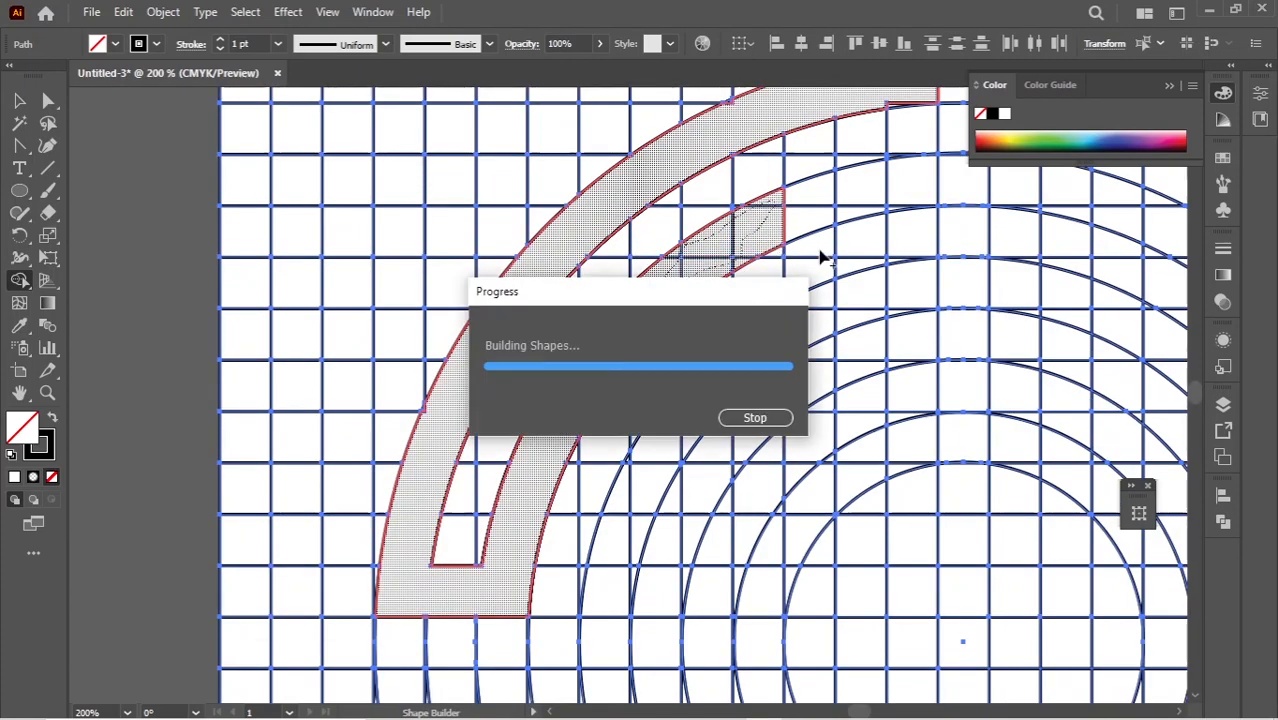
- Merge the innermost ring's upper-left cells with Shape Builder and join them to the third ring to finish the upper-left quarter band
scroll(800, 300, up, 2)
mouse_move(806, 322)
mouse_down()
mouse_move(905, 312)
mouse_move(905, 398)
mouse_move(842, 432)
mouse_move(805, 435)
mouse_move(809, 409)
mouse_move(756, 447)
mouse_move(742, 489)
mouse_move(706, 494)
mouse_move(729, 468)
mouse_up()
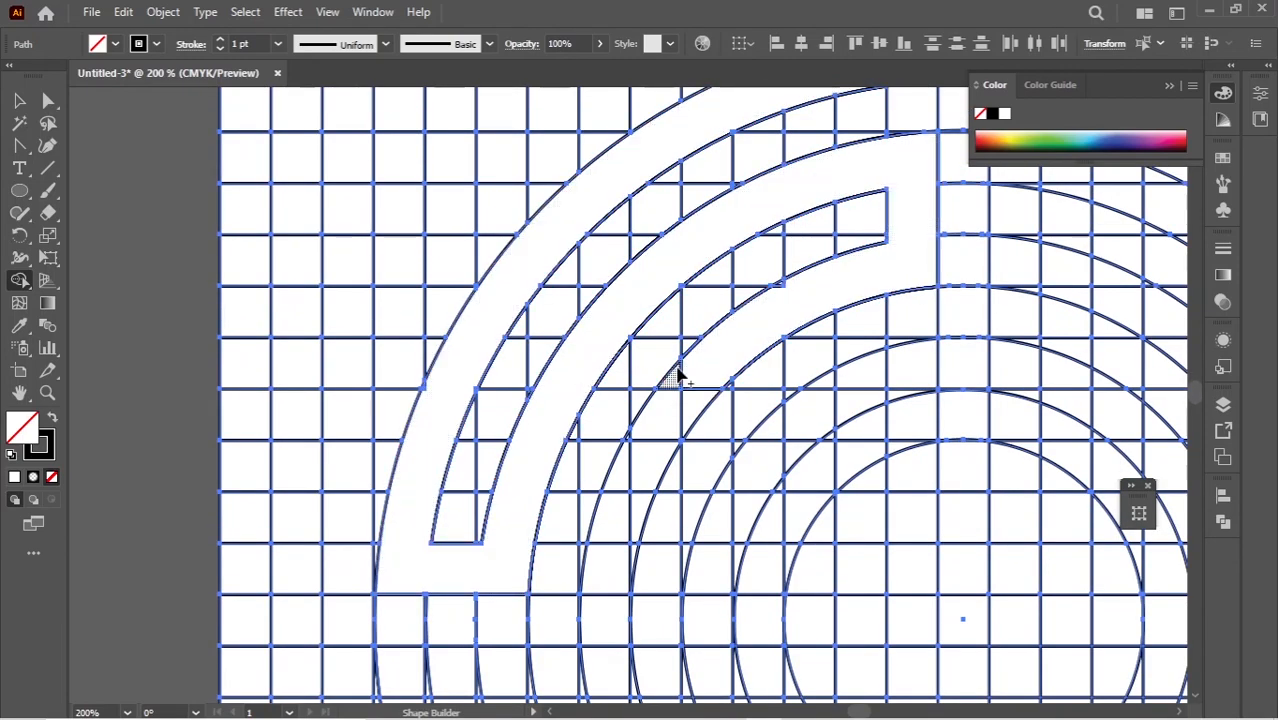
mouse_move(690, 384)
mouse_down()
mouse_move(630, 478)
mouse_move(628, 522)
mouse_move(636, 490)
mouse_move(600, 506)
mouse_move(626, 510)
mouse_up()
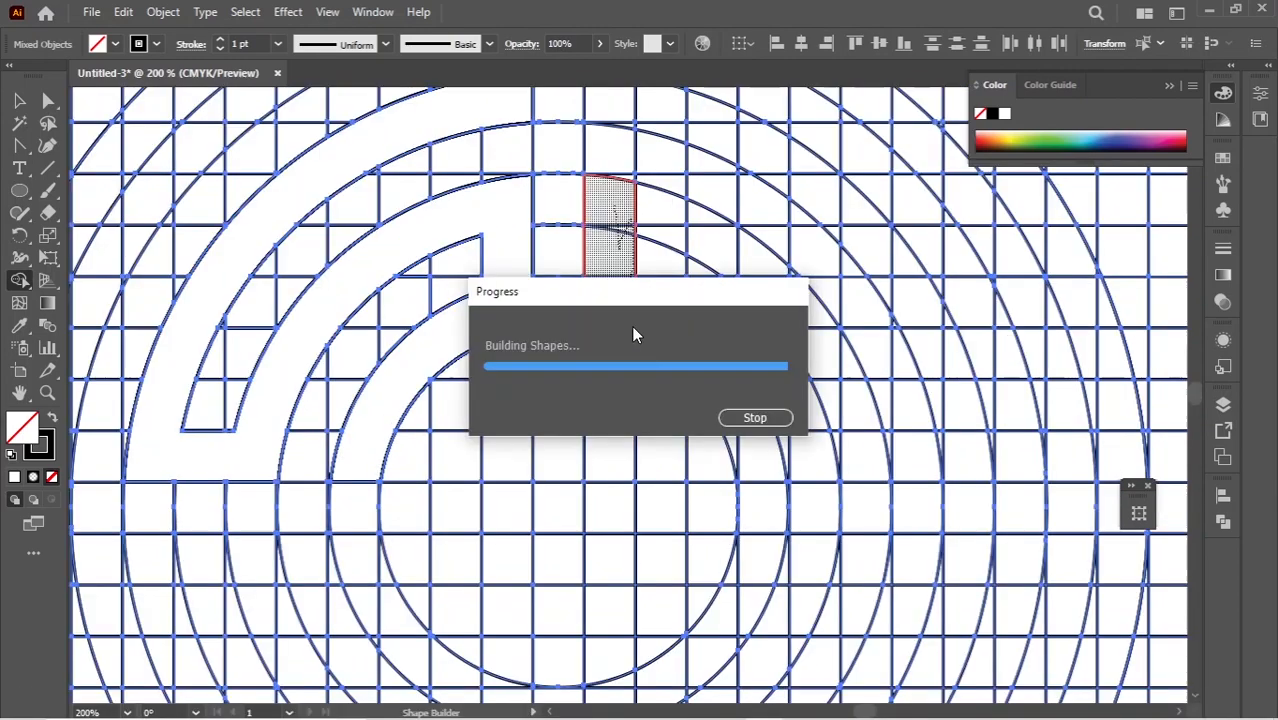
- Undo the last merge and combine the upper-right quarter's ring and grid cells into a band mirroring the upper-left one
click(123, 12)
click(143, 34)
mouse_move(622, 310)
mouse_down()
mouse_move(719, 379)
mouse_move(762, 468)
mouse_up()
mouse_move(625, 208)
mouse_down()
mouse_move(844, 378)
mouse_move(875, 474)
mouse_move(913, 490)
mouse_move(949, 366)
mouse_move(872, 248)
mouse_move(885, 173)
mouse_move(743, 202)
mouse_move(759, 222)
mouse_move(649, 190)
mouse_up()
scroll(880, 488, up, 1)
scroll(747, 205, up, 2)
scroll(648, 190, down, 6)
- Merge the lower-right quarter's ring and grid cells into a matching continuous band, undoing one stray merge along the way
drag(760, 440, 655, 590)
scroll(690, 578, down, 1)
click(123, 12)
click(132, 34)
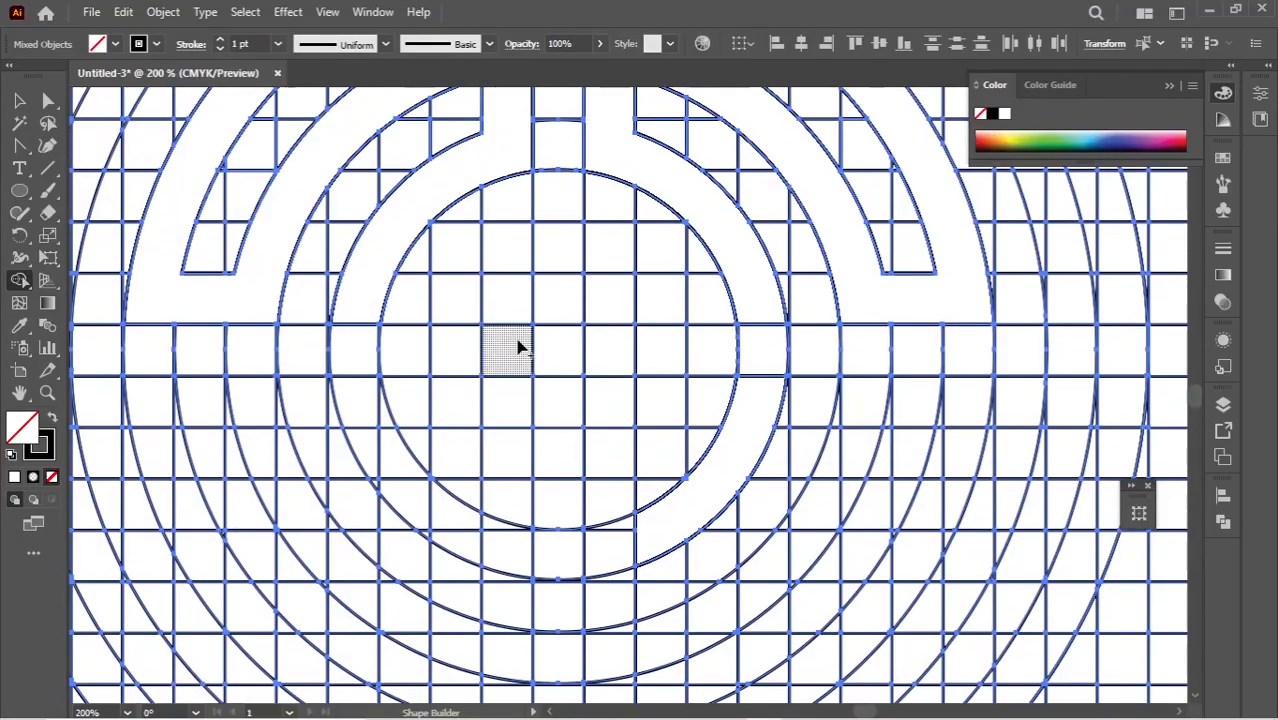
mouse_move(752, 448)
mouse_down()
mouse_move(736, 585)
mouse_move(833, 471)
mouse_move(879, 579)
mouse_move(838, 480)
mouse_up()
scroll(860, 530, down, 5)
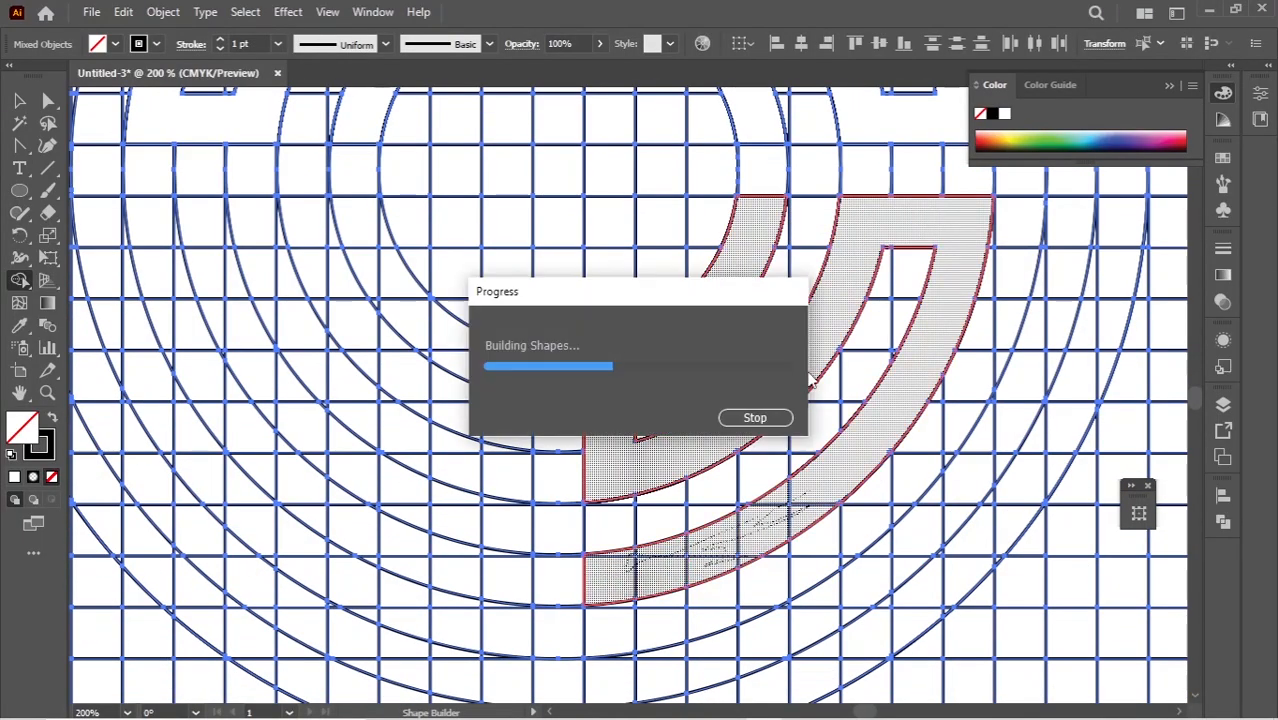
- Merge the lower-left quarter's ring and grid cells into the fourth matching band with Shape Builder
scroll(655, 505, up, 3)
mouse_move(365, 320)
mouse_down()
mouse_move(452, 433)
mouse_move(449, 537)
mouse_move(327, 493)
mouse_move(291, 385)
mouse_move(165, 300)
mouse_up()
scroll(344, 577, down, 3)
mouse_move(328, 491)
mouse_down()
mouse_move(411, 568)
mouse_move(459, 568)
mouse_up()
key(z)
scroll(485, 520, up, 5)
click(642, 559)
click(642, 559)
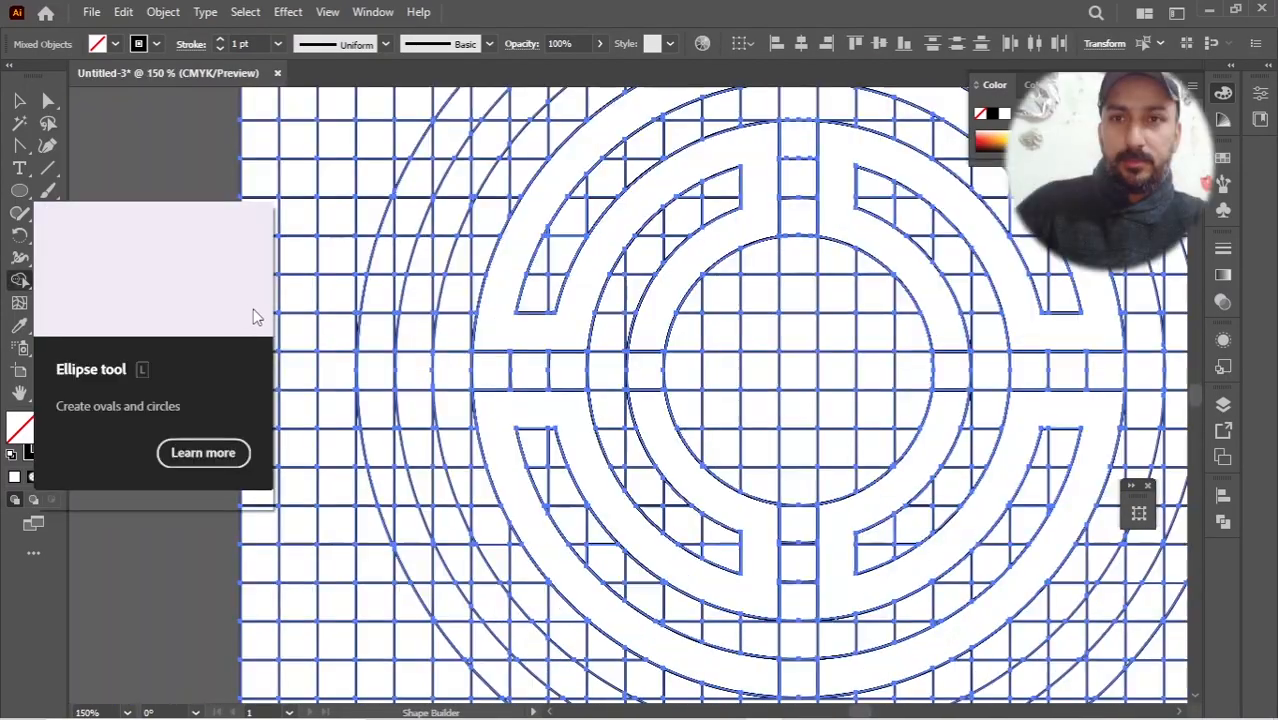
- Select all four merged quarter bands together, excluding the remaining grid lines and circles
click(20, 100)
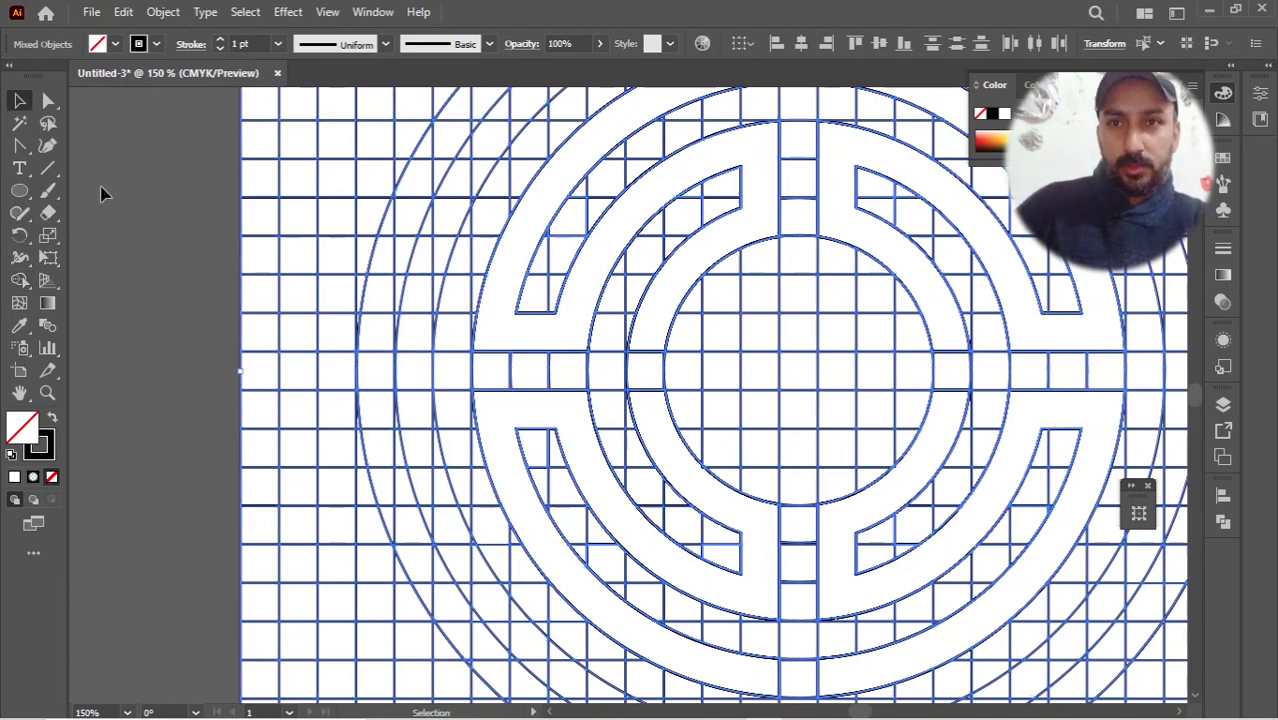
click(180, 262)
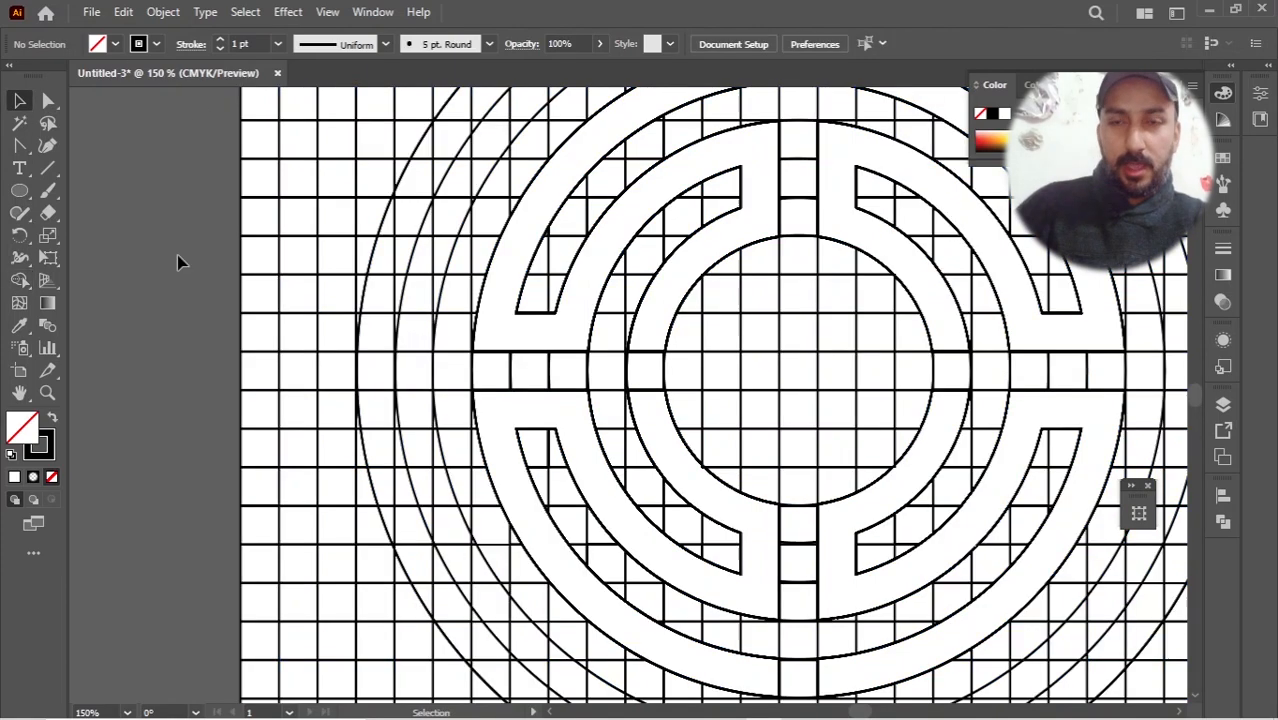
click(592, 334)
shift+click(918, 250)
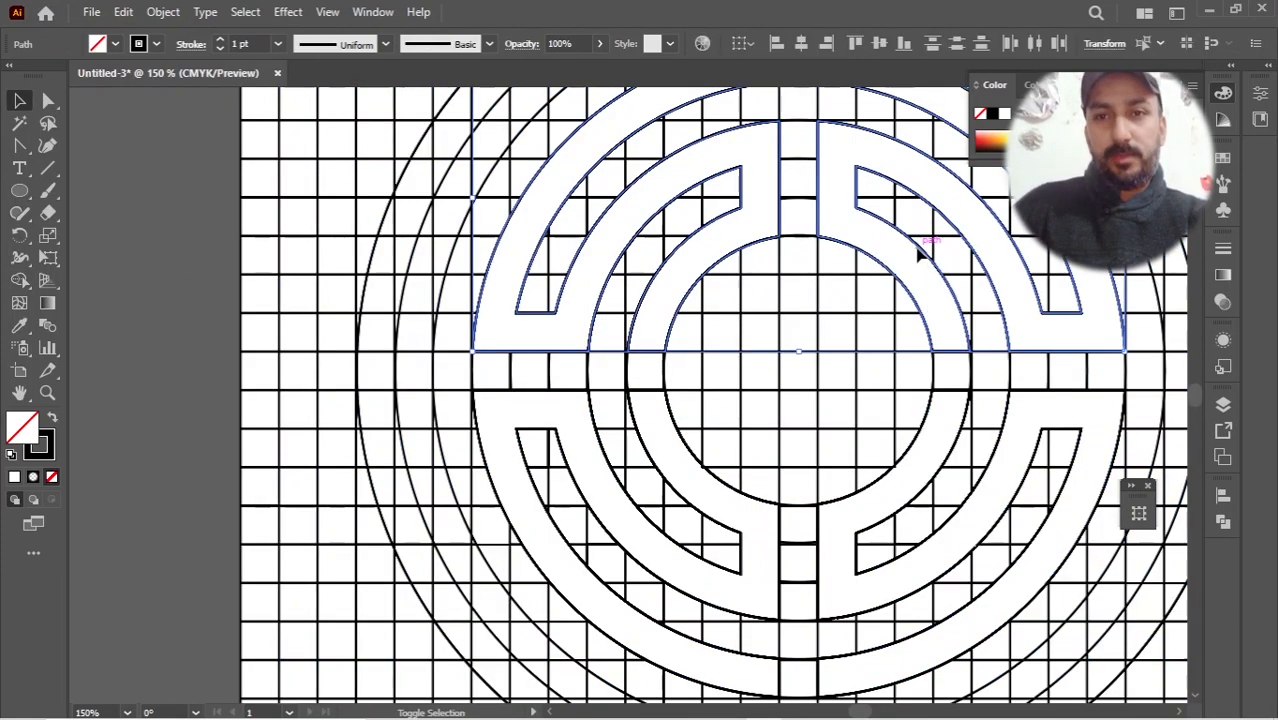
shift+click(980, 425)
shift+click(676, 492)
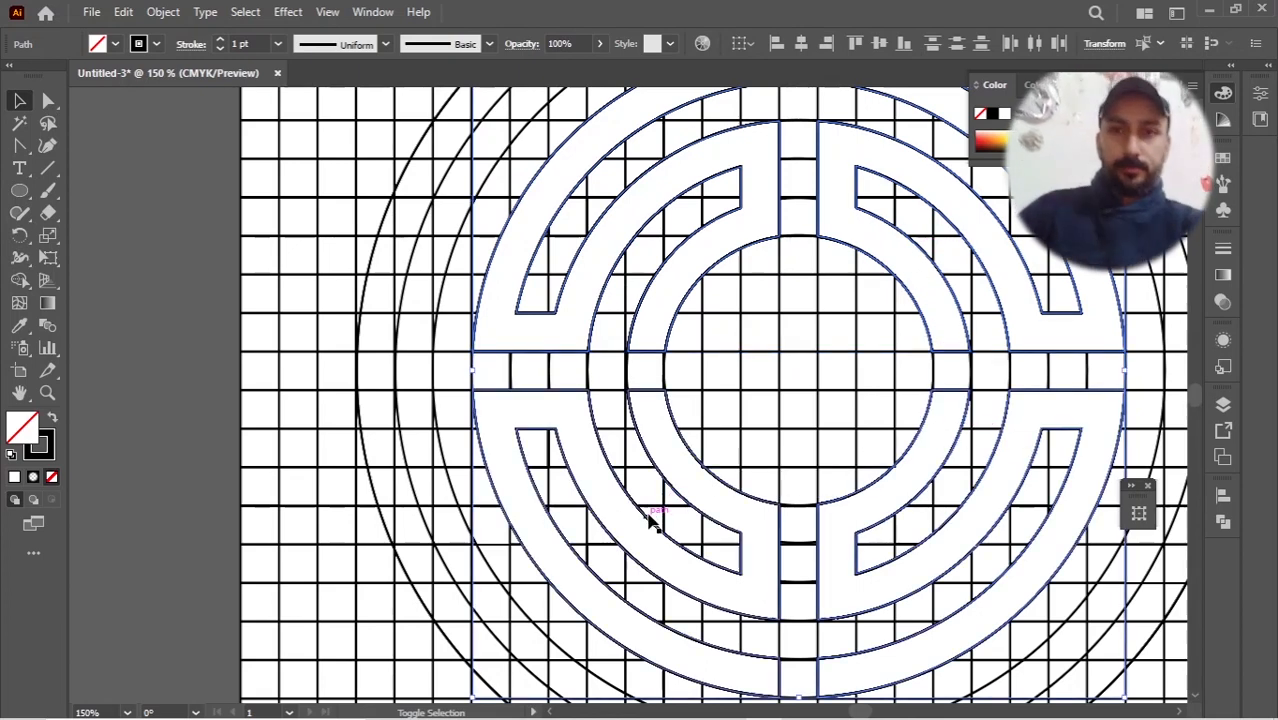
key(a)
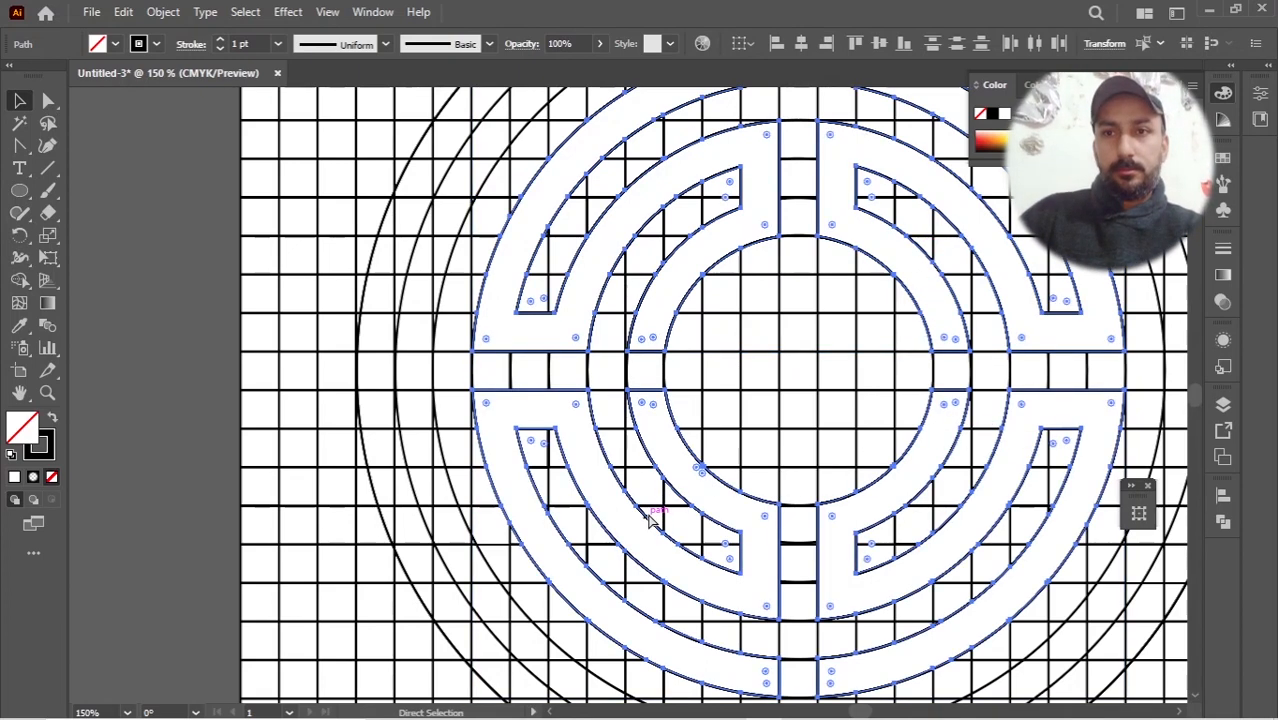
click(652, 518)
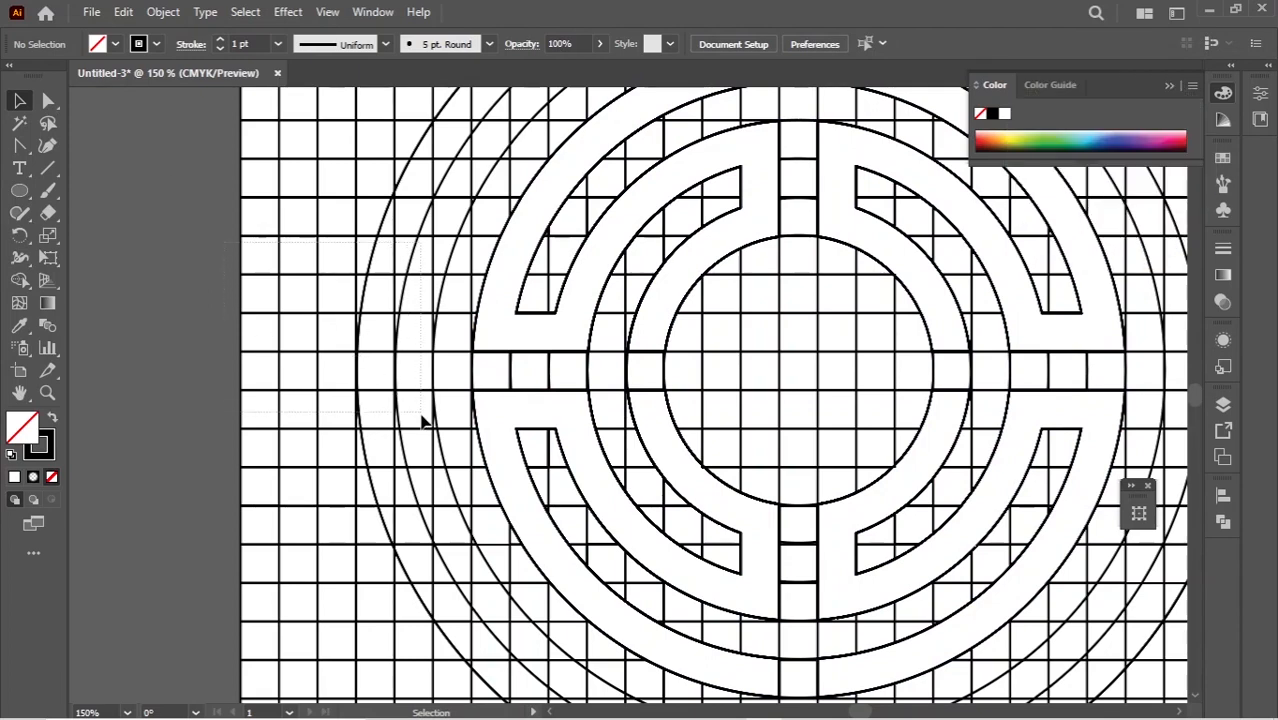
- Apply the default white fill and black stroke to all the artwork
key(ctrl+a)
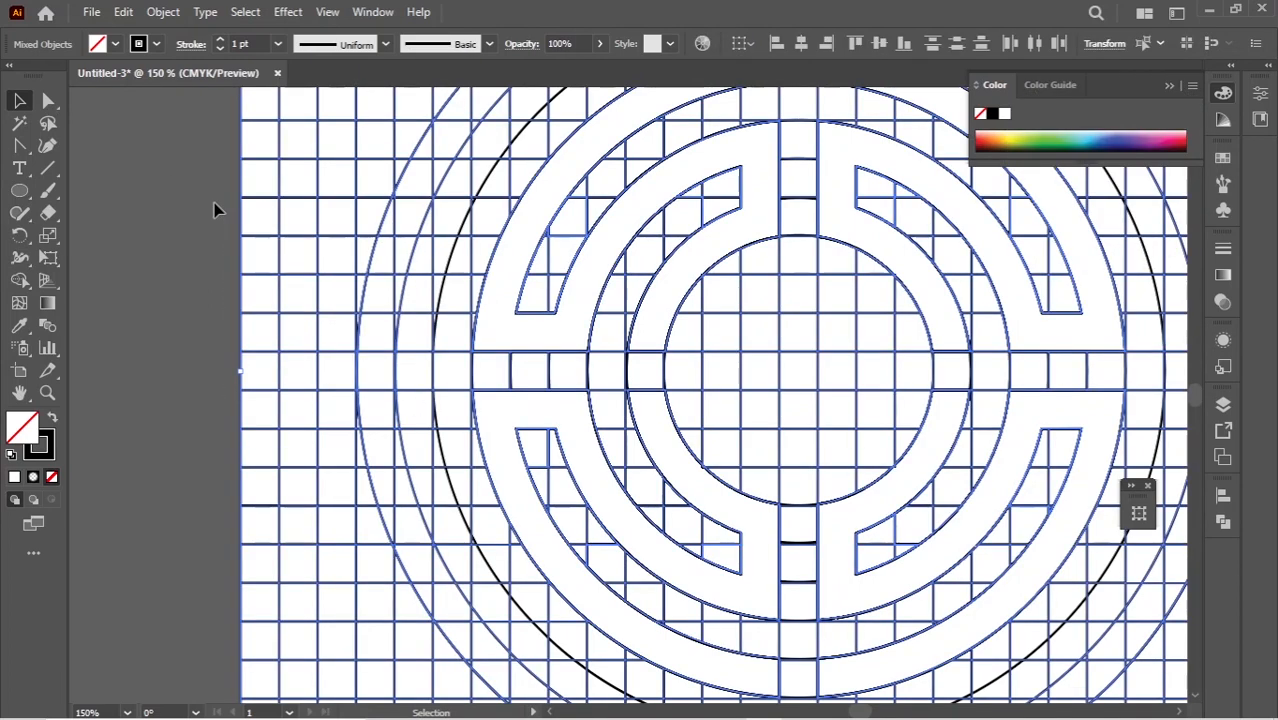
key(d)
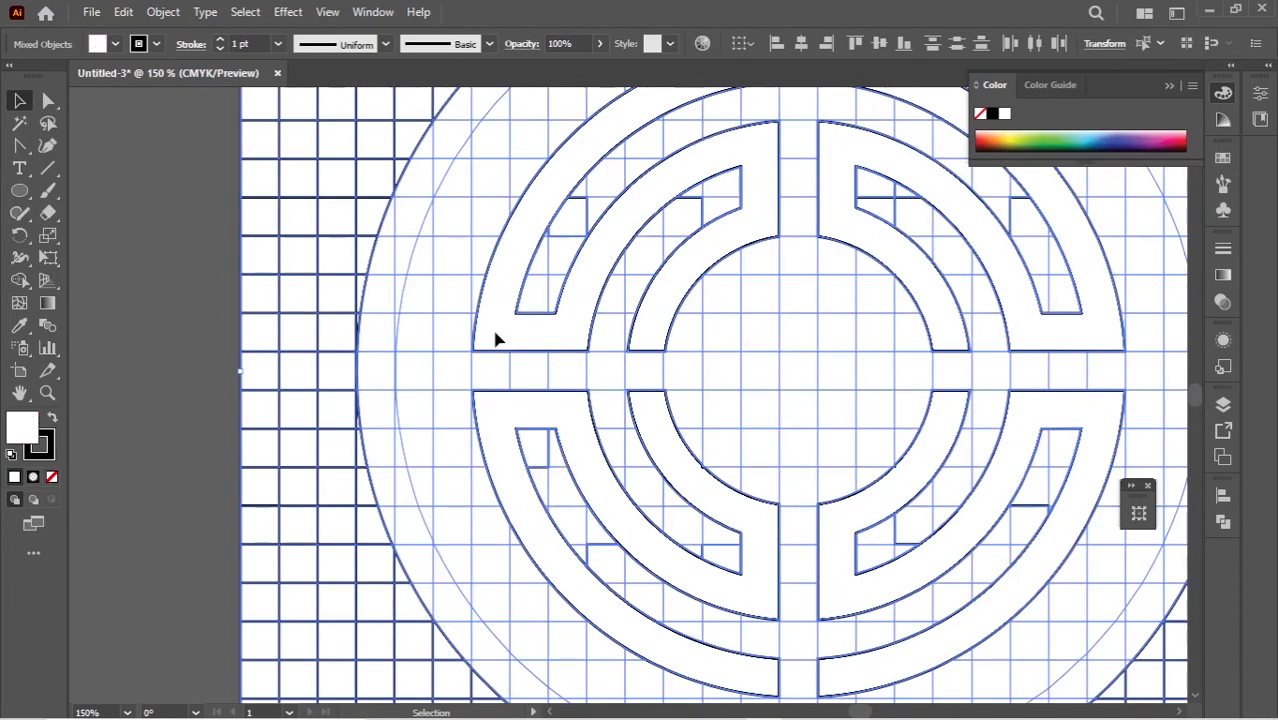
drag(498, 507, 502, 506)
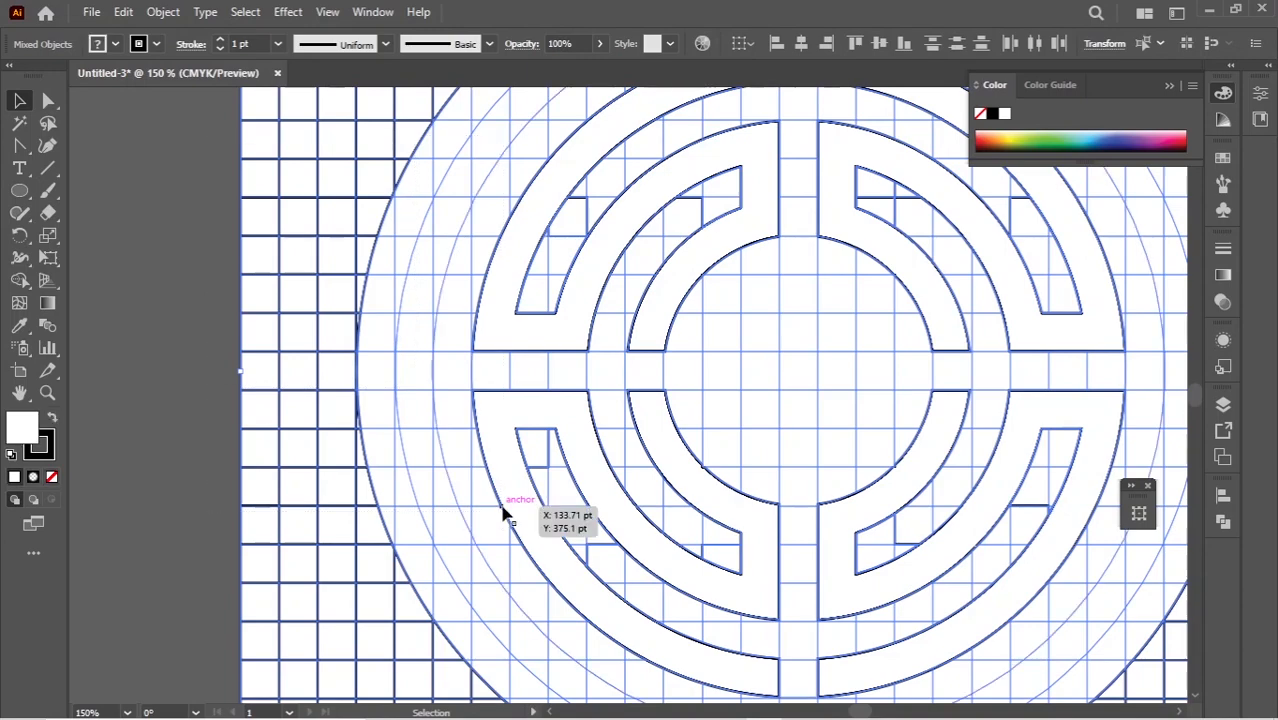
scroll(845, 408, up, 3)
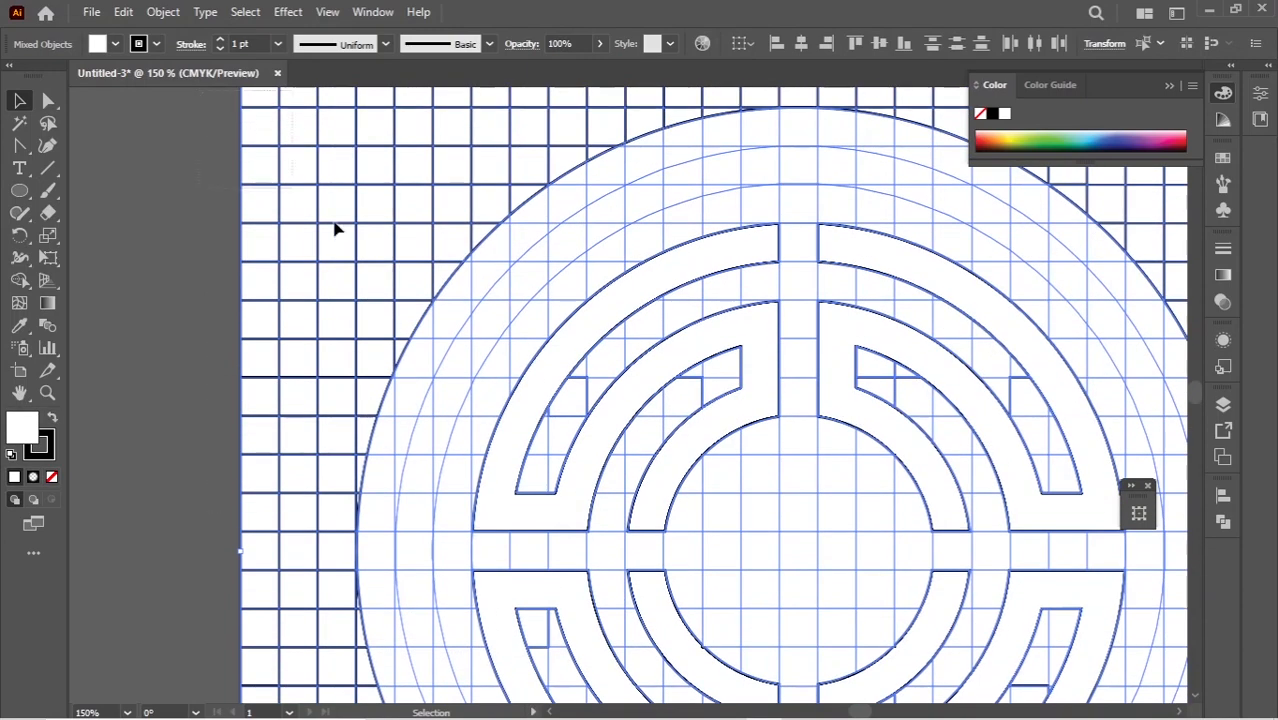
shift+click(757, 581)
scroll(653, 337, down, 2)
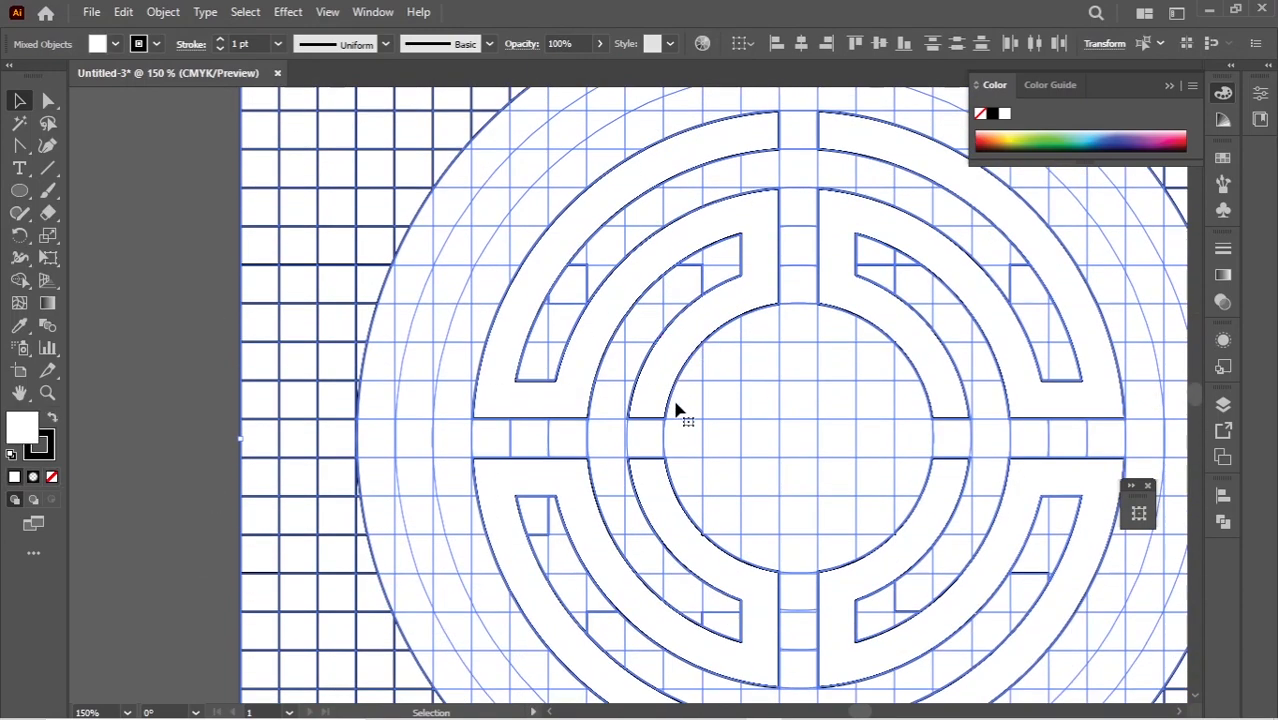
click(760, 422)
click(238, 165)
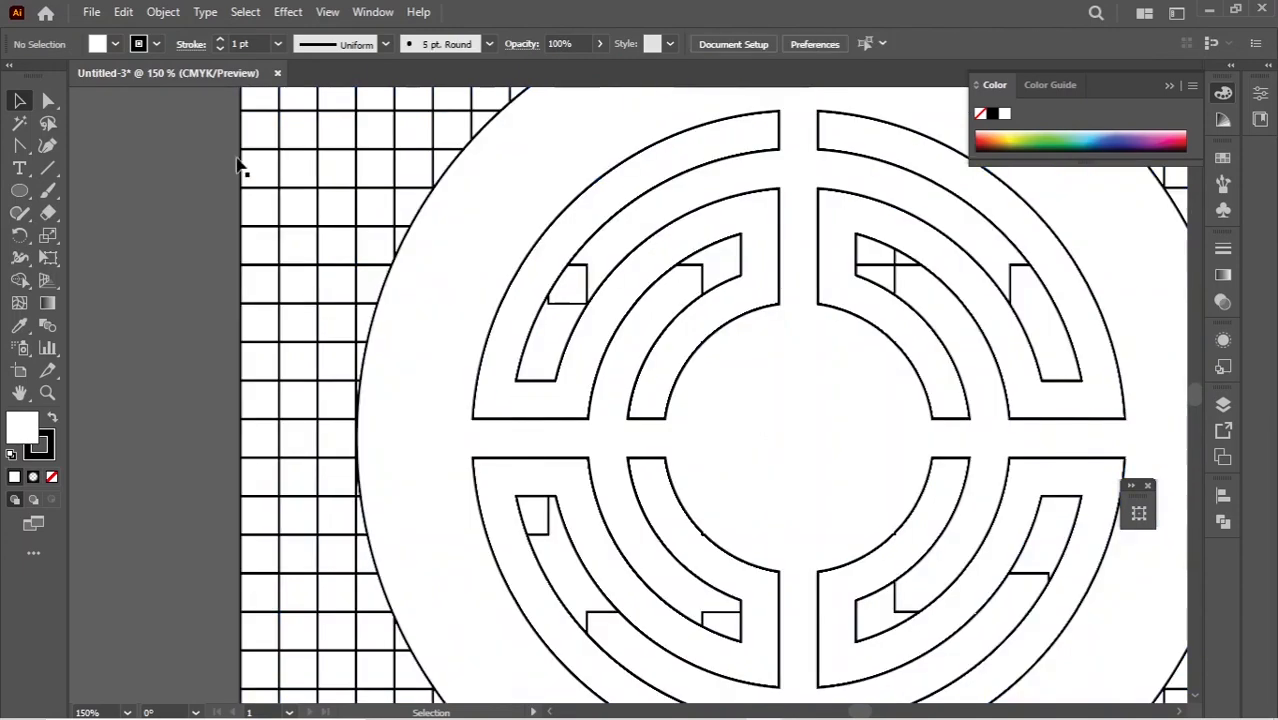
- Delete the grid and the leftover circles and cells, keeping only the four unfilled quarter bands
click(318, 283)
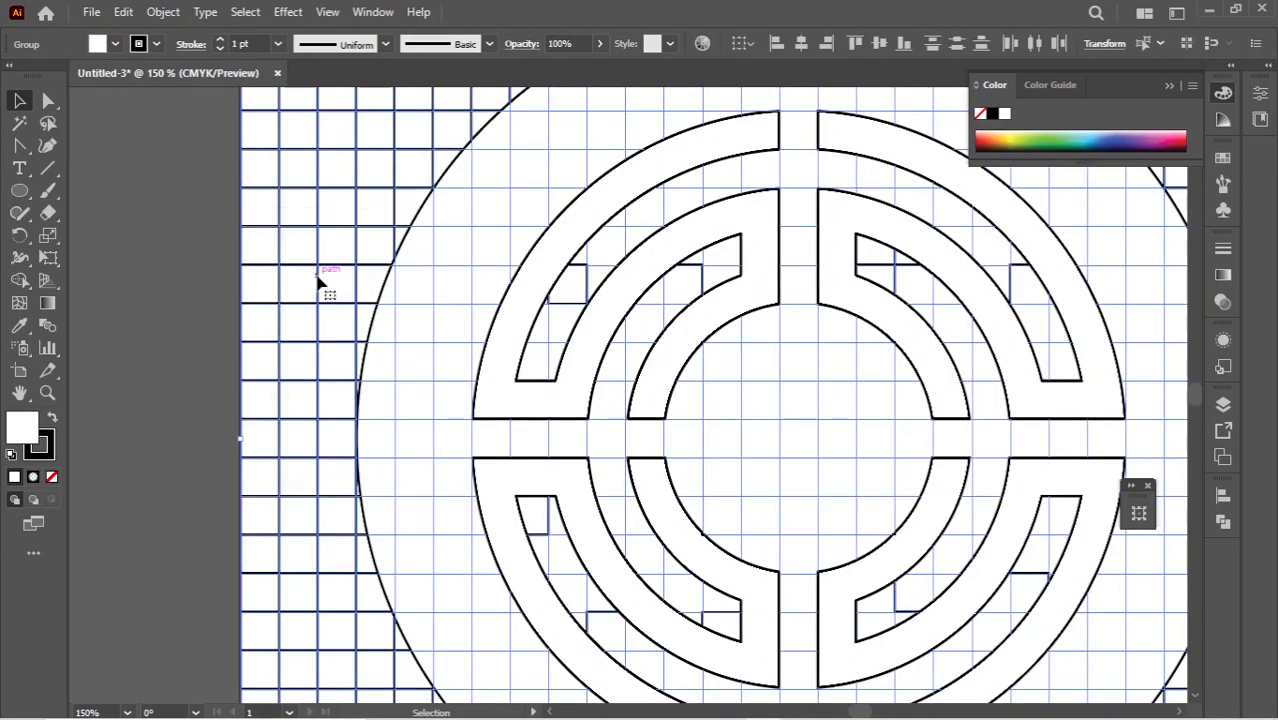
key(Delete)
key(ctrl+a)
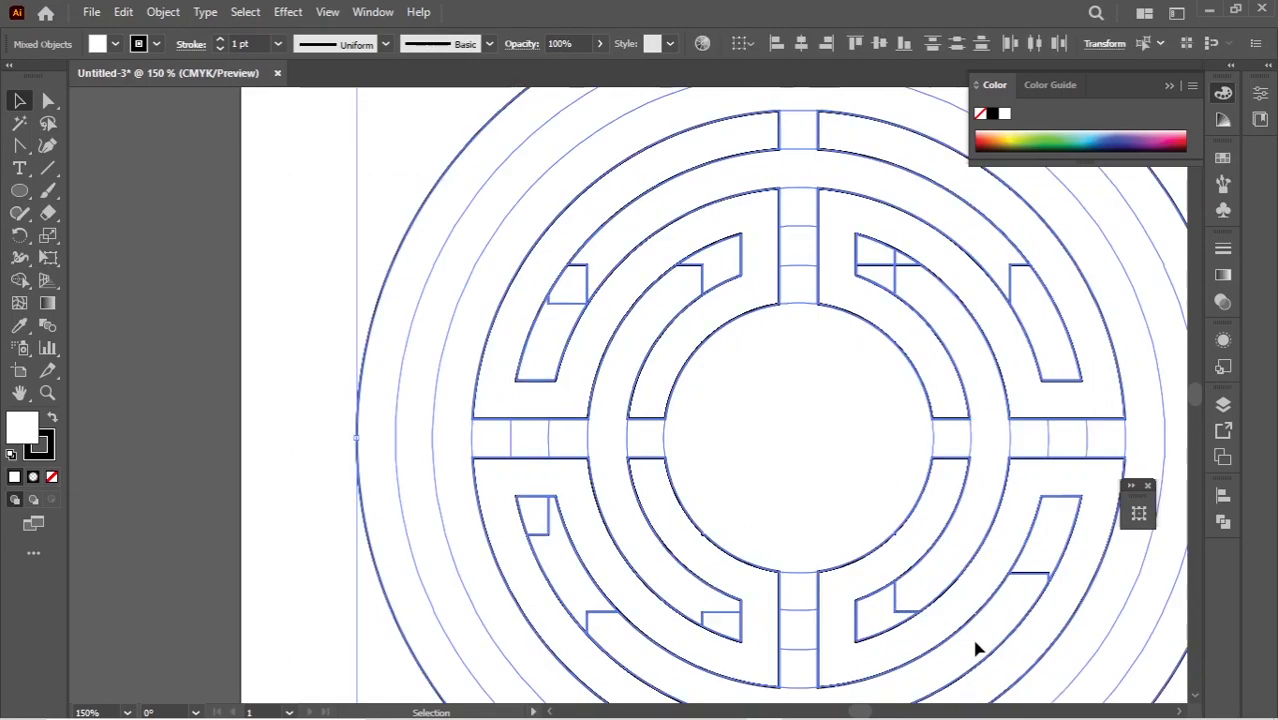
key(Delete)
key(ctrl+z)
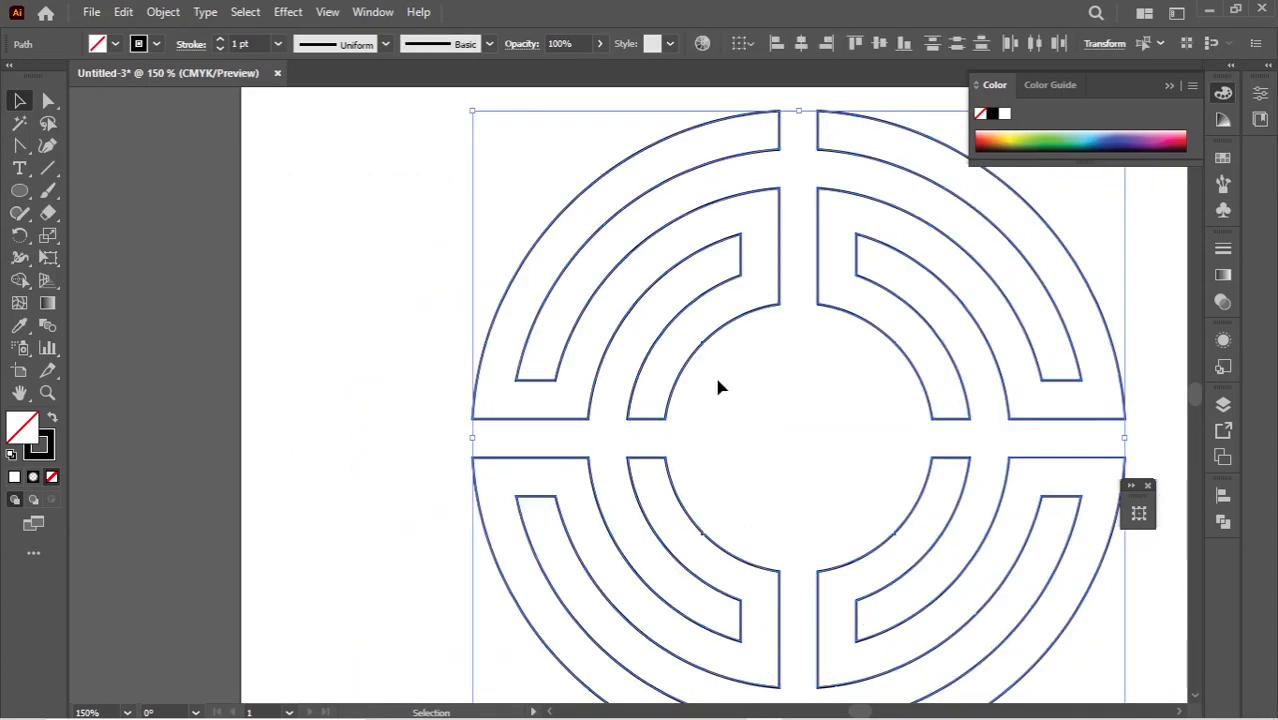
click(371, 282)
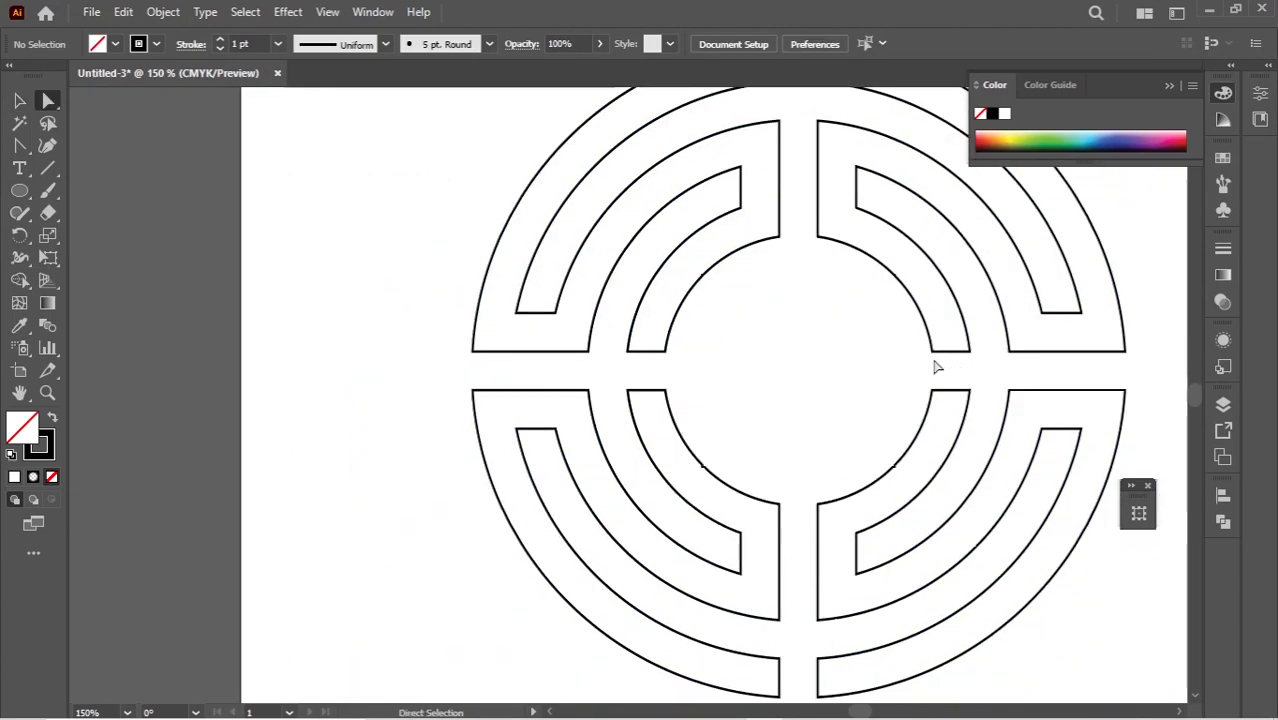
- Examine the outlines of the four quarter bands and the inner ring's edges at several zoom levels
key(z)
alt+click(930, 360)
alt+click(610, 328)
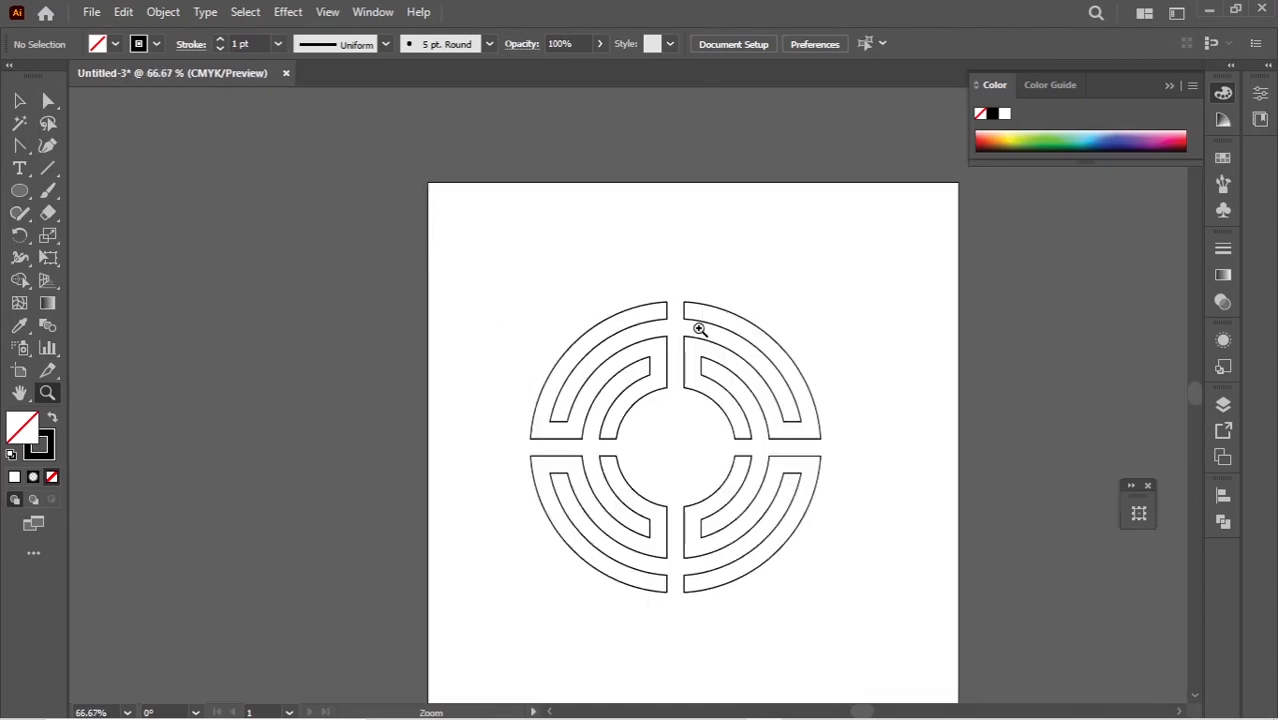
click(575, 336)
scroll(856, 459, down, 2)
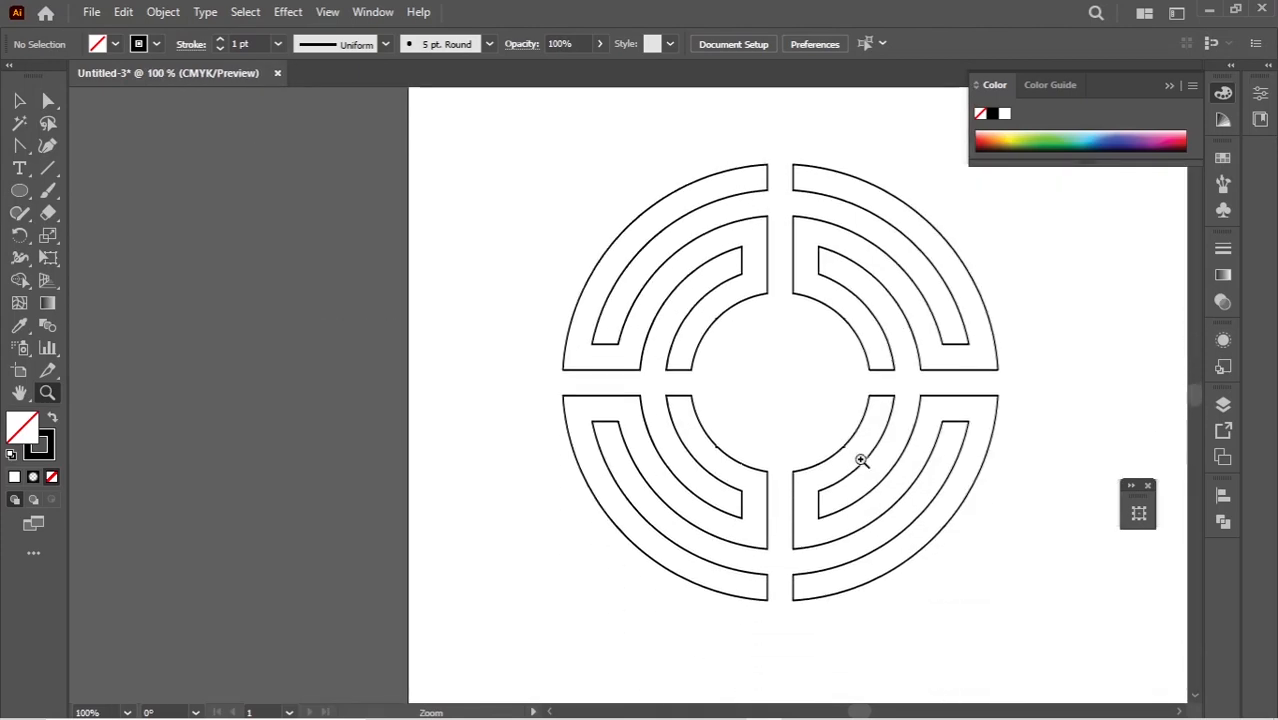
alt+click(862, 461)
double_click(680, 427)
scroll(354, 340, up, 2)
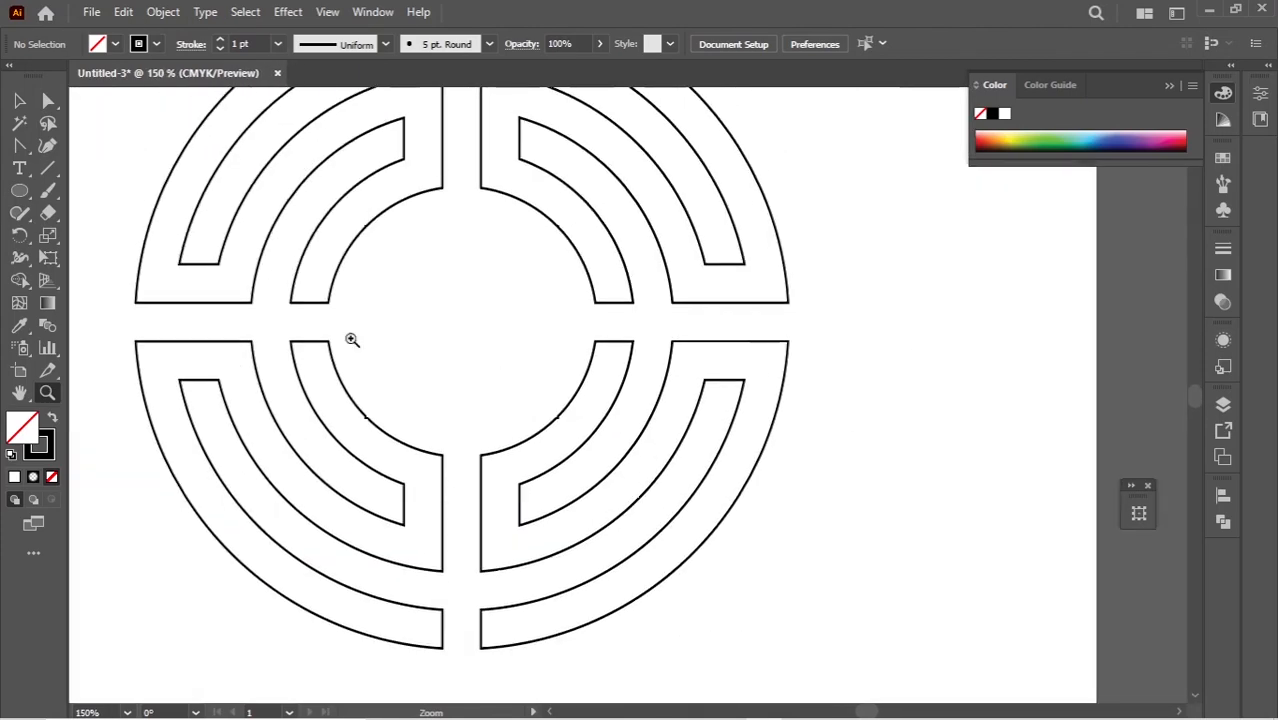
click(305, 322)
scroll(343, 328, up, 1)
scroll(343, 327, down, 1)
click(343, 328)
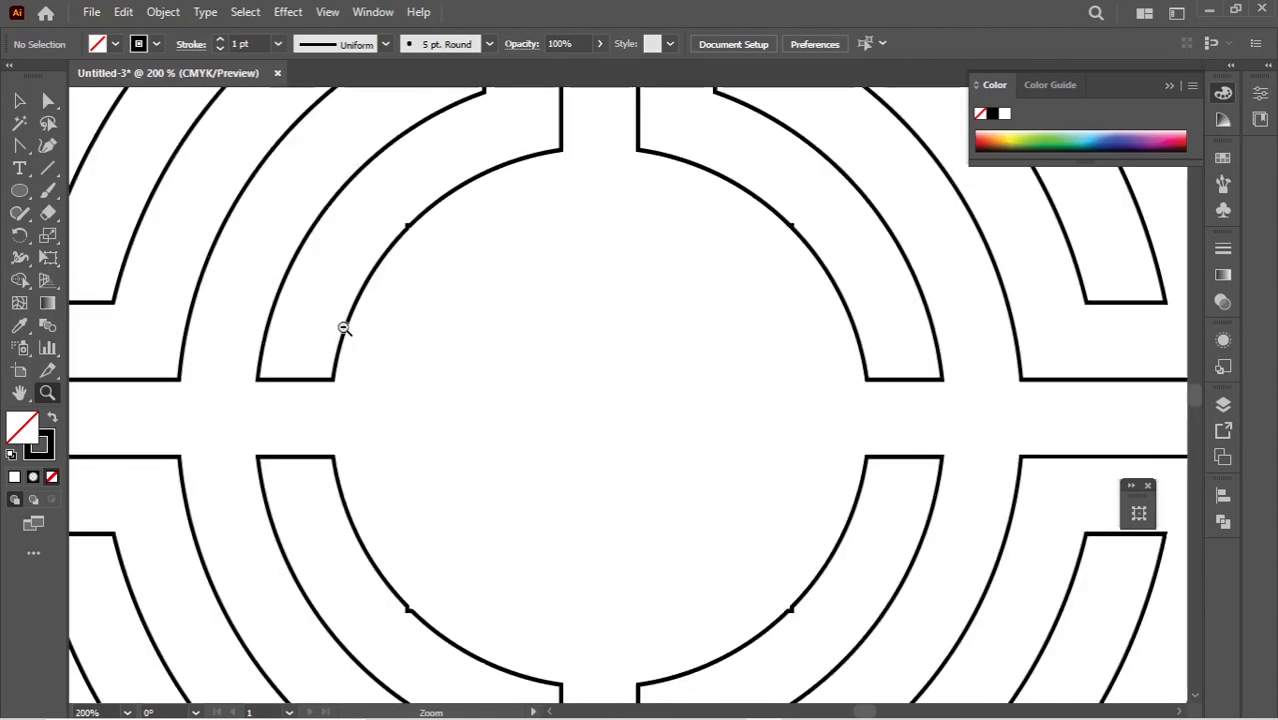
alt+click(356, 335)
alt+click(356, 335)
alt+click(363, 336)
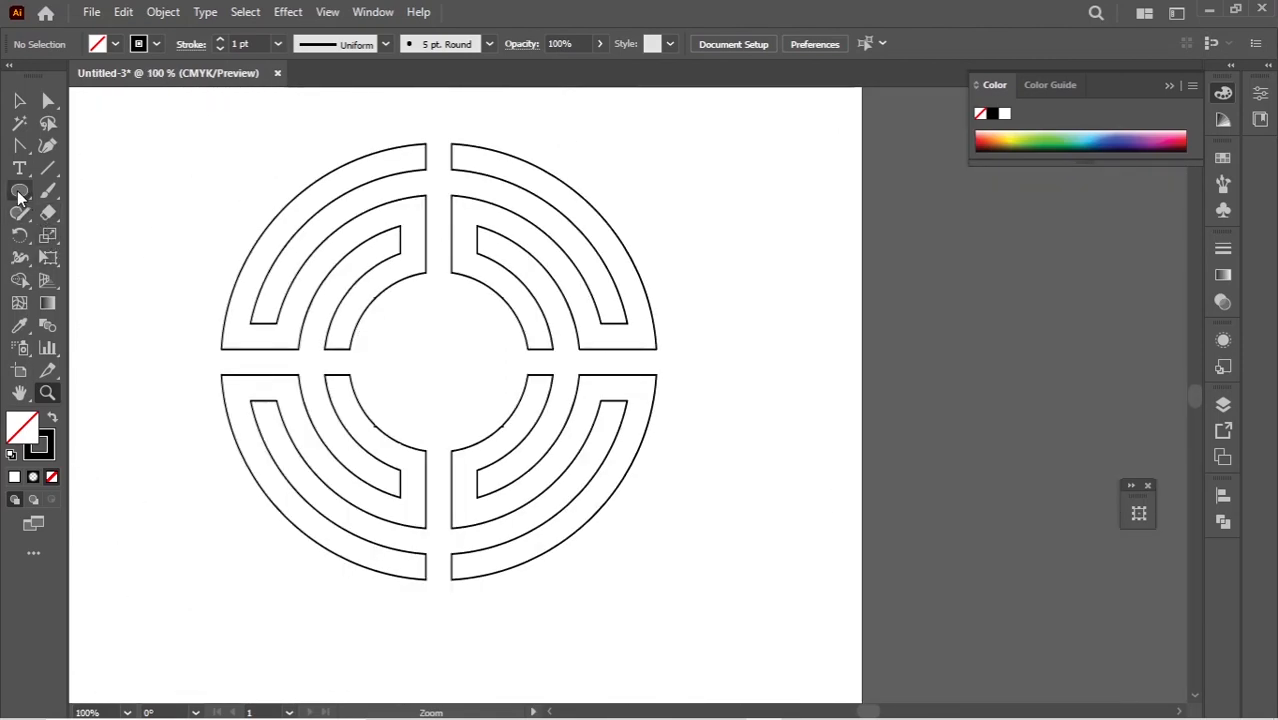
- Draw a small circle in the empty middle of the logo and shift it down to centre it between the four bands
drag(19, 193, 100, 233)
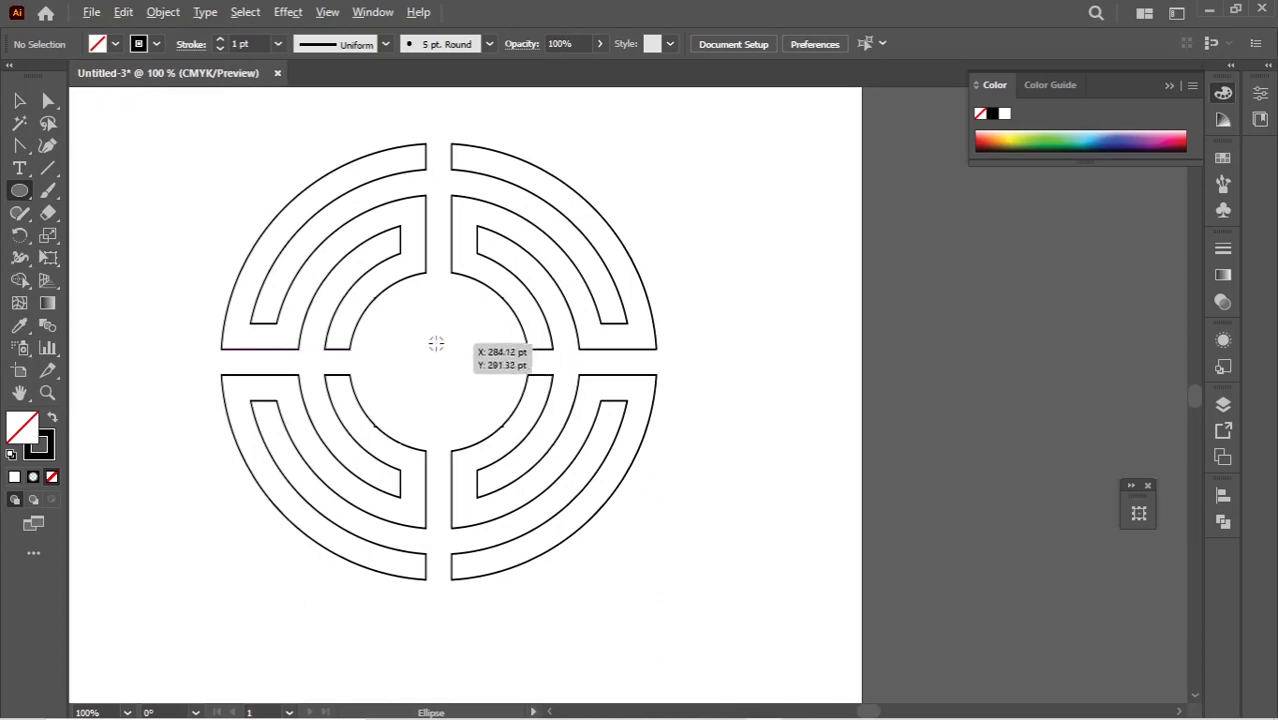
drag(436, 348, 473, 376)
key(v)
click(253, 172)
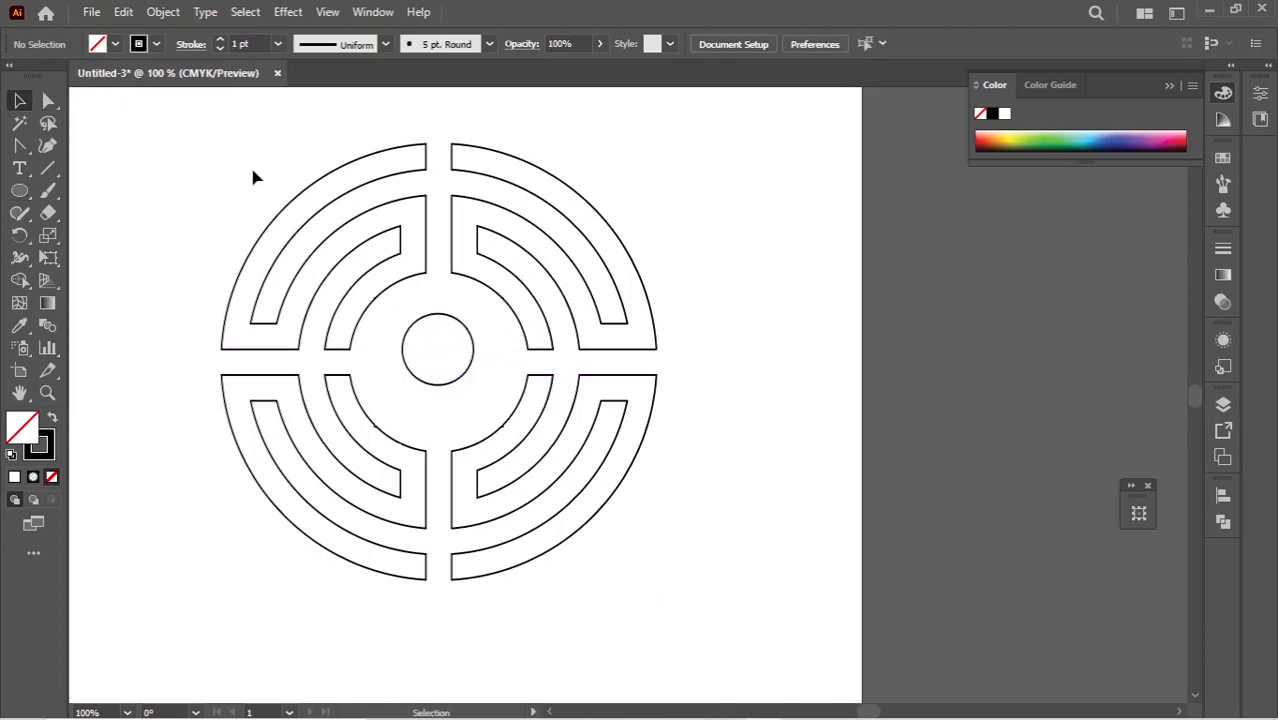
scroll(580, 415, up, 2)
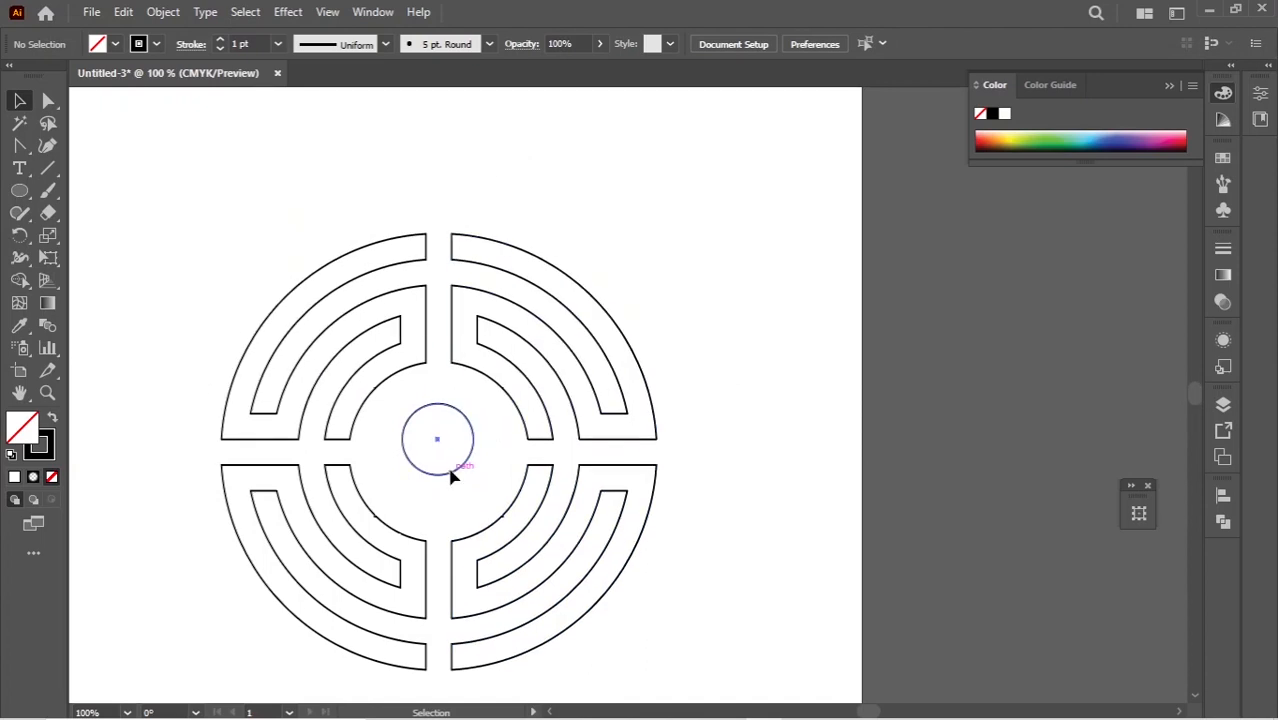
drag(450, 477, 450, 491)
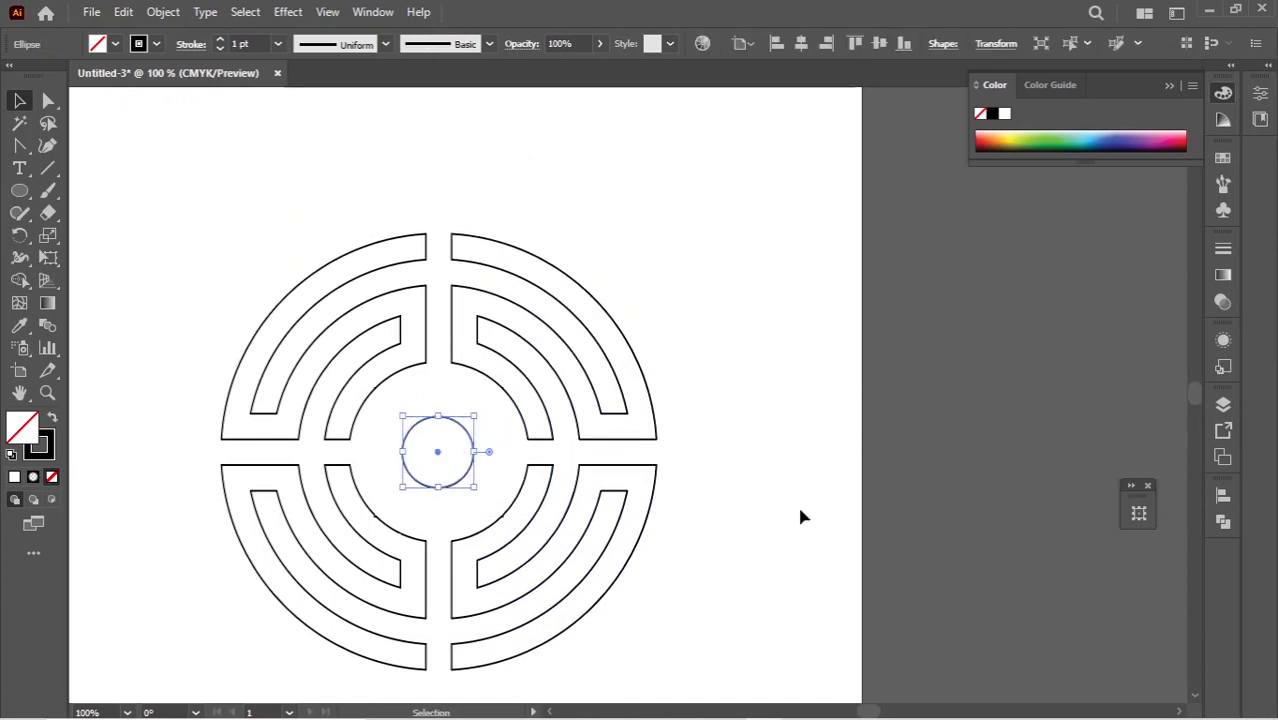
click(800, 516)
- Select the four bands and the central circle and fill them with a near-black colour
drag(549, 521, 622, 578)
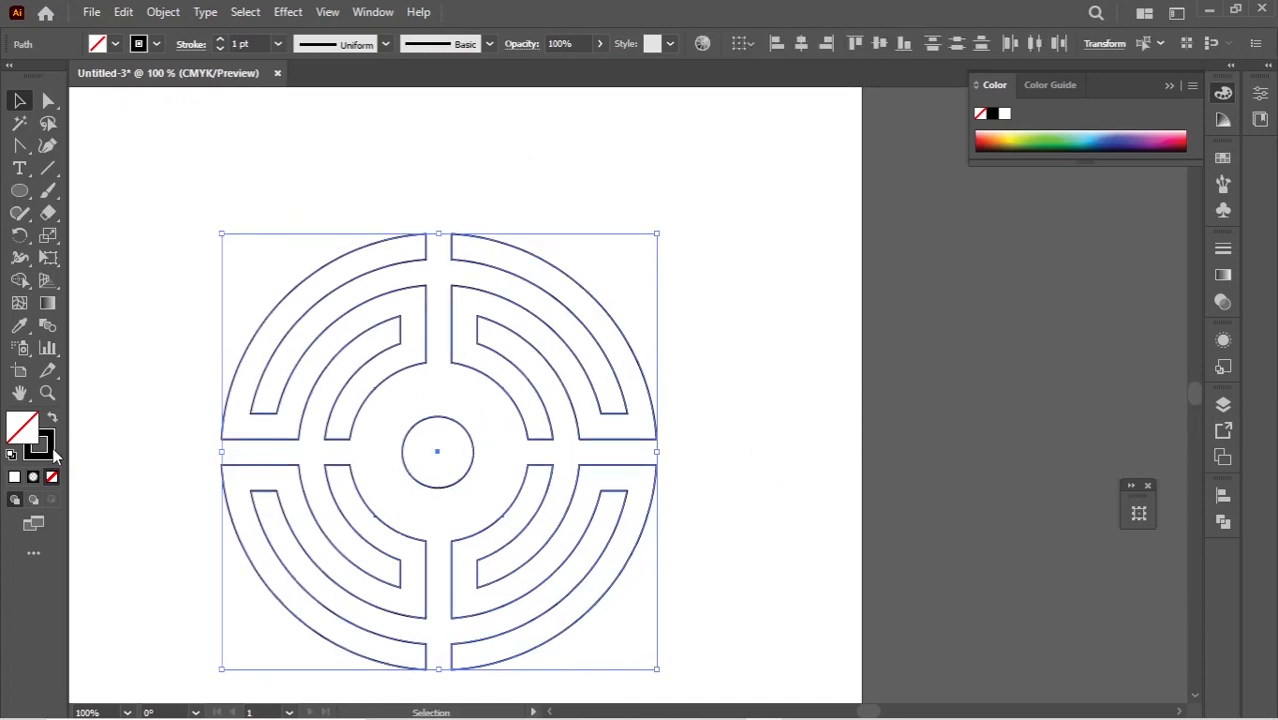
double_click(30, 428)
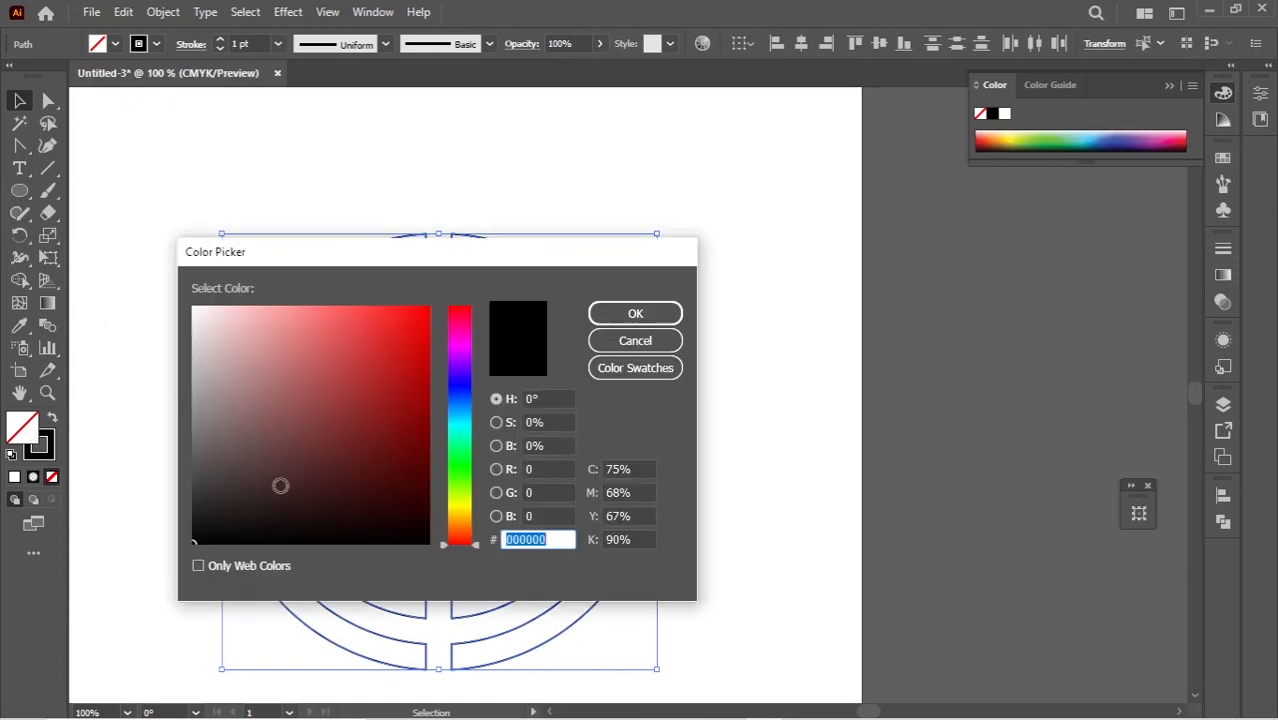
drag(280, 485, 210, 525)
click(615, 318)
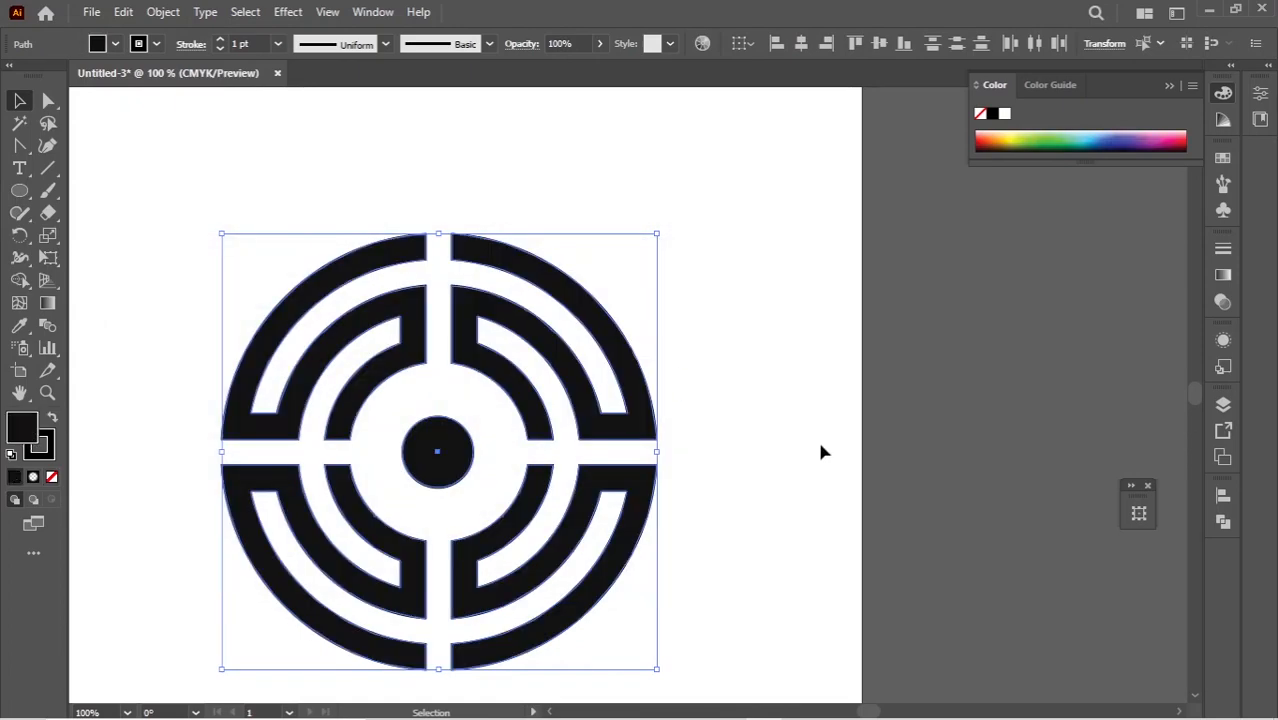
click(948, 495)
- Fill the central circle of the logo with red
click(440, 450)
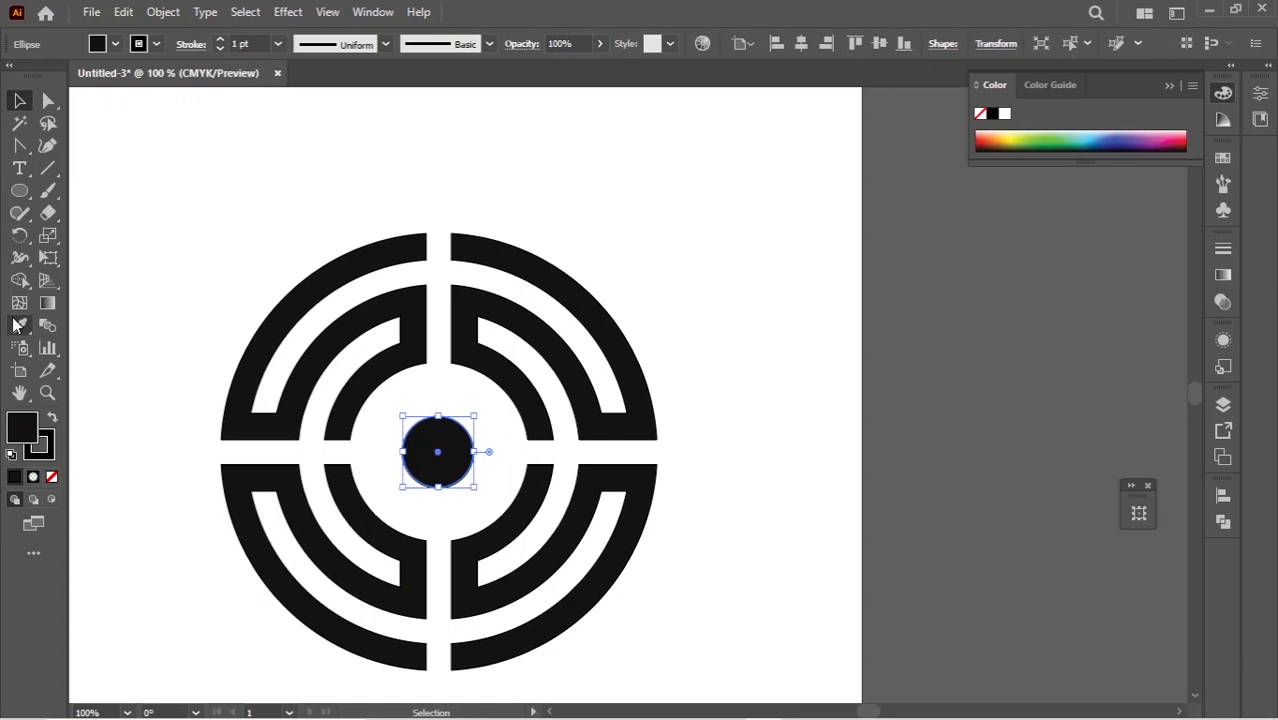
double_click(28, 432)
click(465, 497)
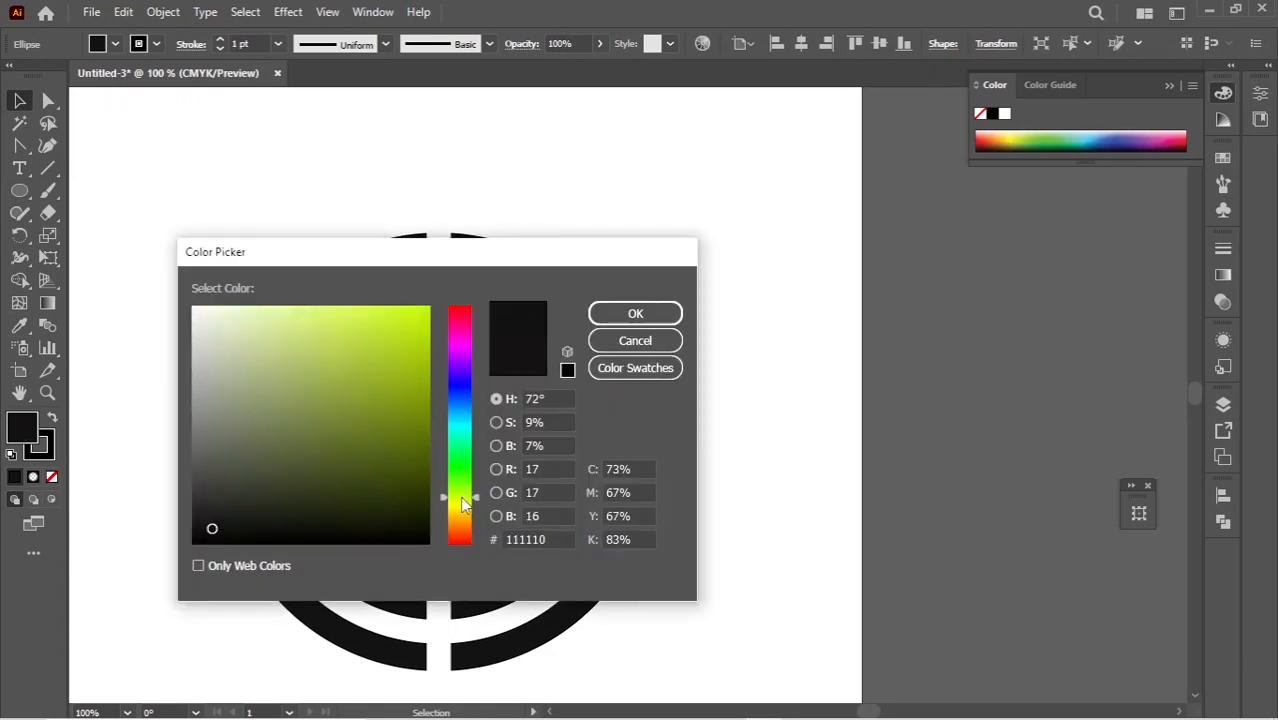
drag(462, 498, 462, 538)
drag(419, 366, 408, 326)
click(608, 317)
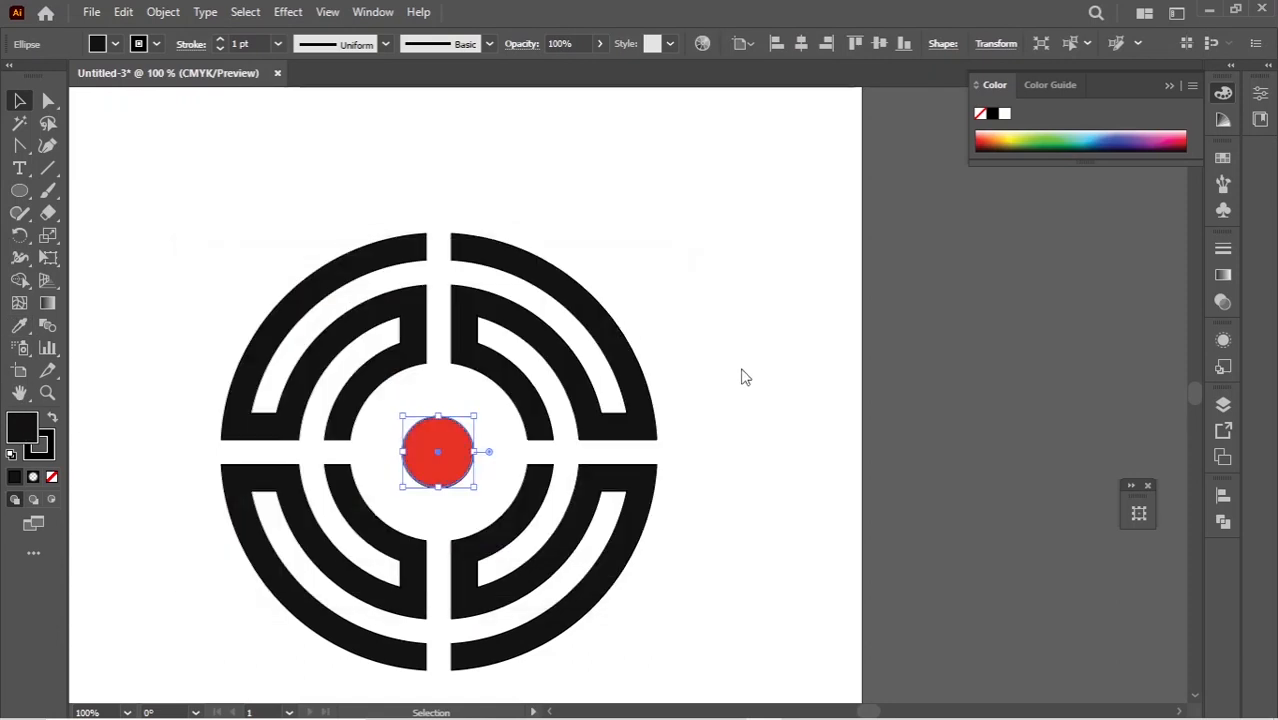
click(616, 451)
click(436, 451)
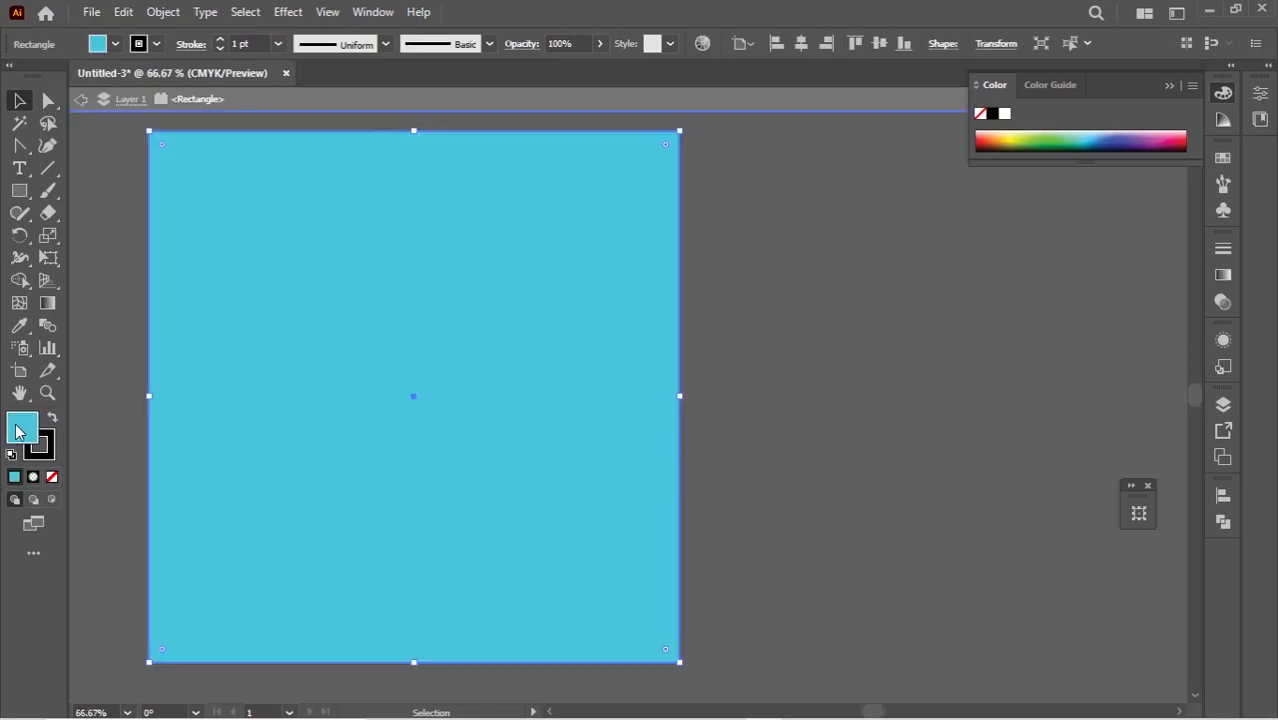
- Swap the fill and stroke colours of the background square so that it is filled black
double_click(18, 430)
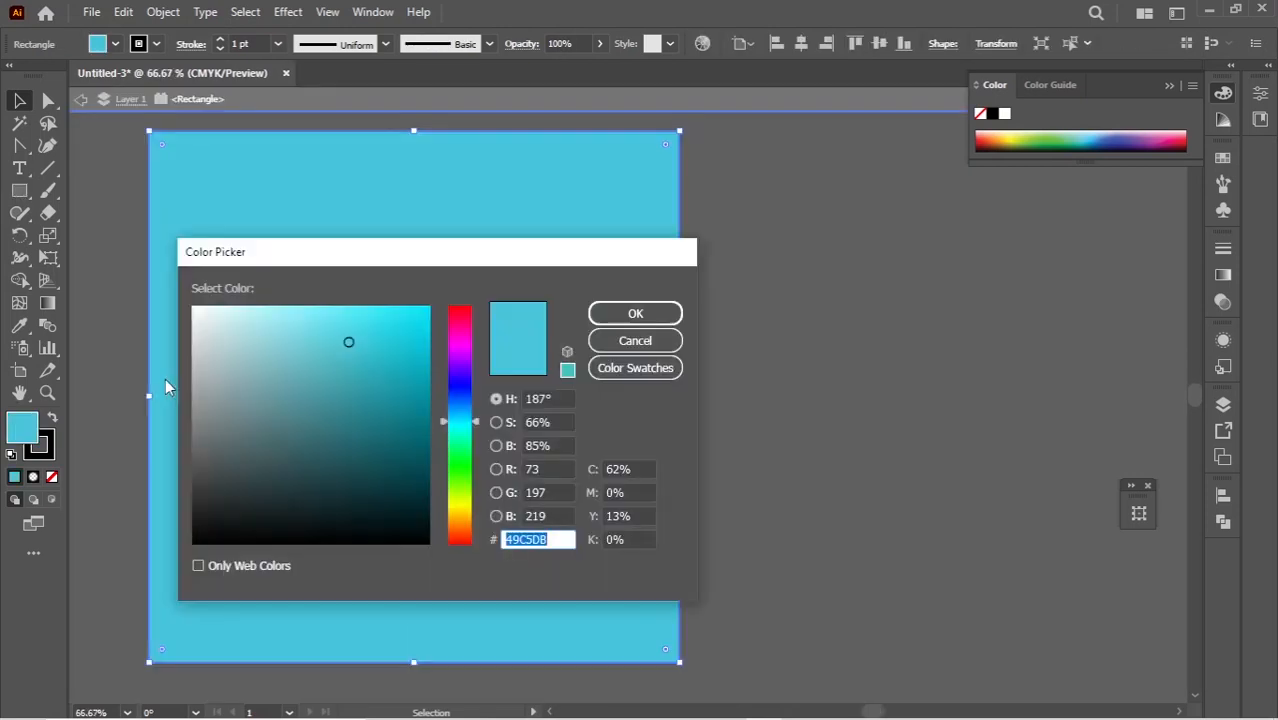
click(635, 340)
click(53, 416)
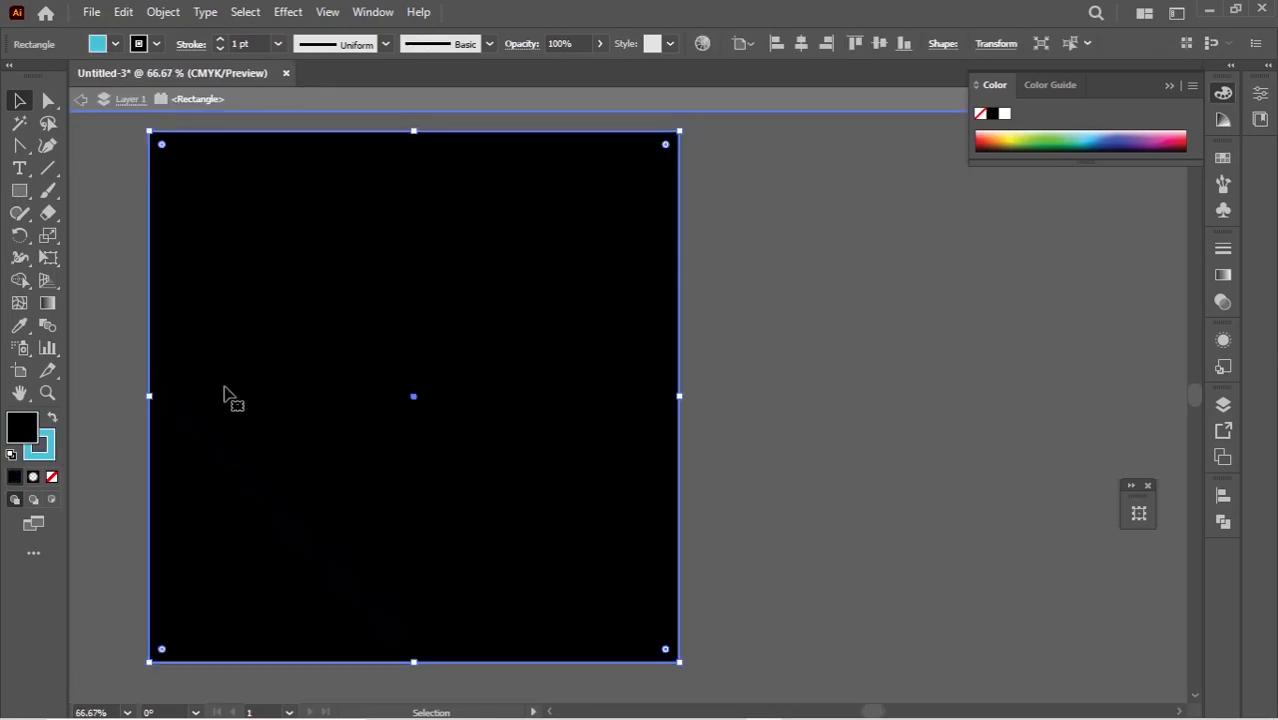
- Move the black square aside to uncover the logo, and leave isolation mode to shift the logo lower on the artboard
right_click(455, 348)
mouse_move(562, 626)
click(710, 597)
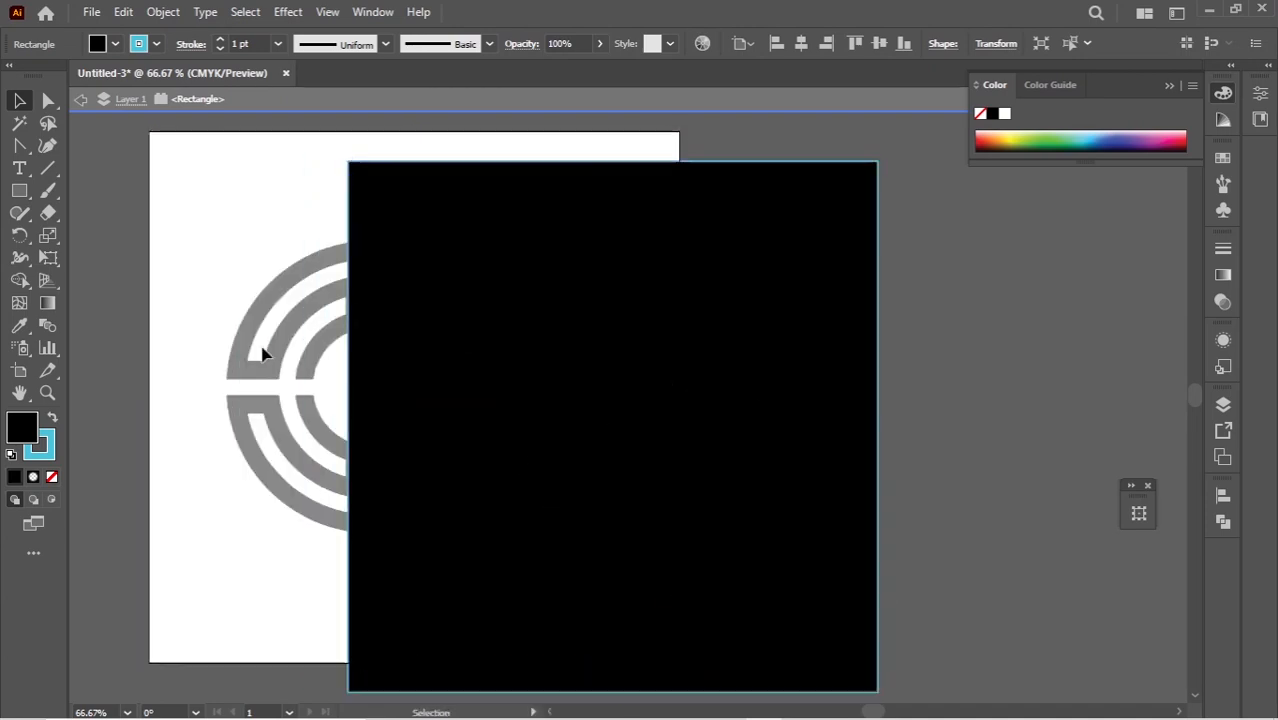
click(264, 354)
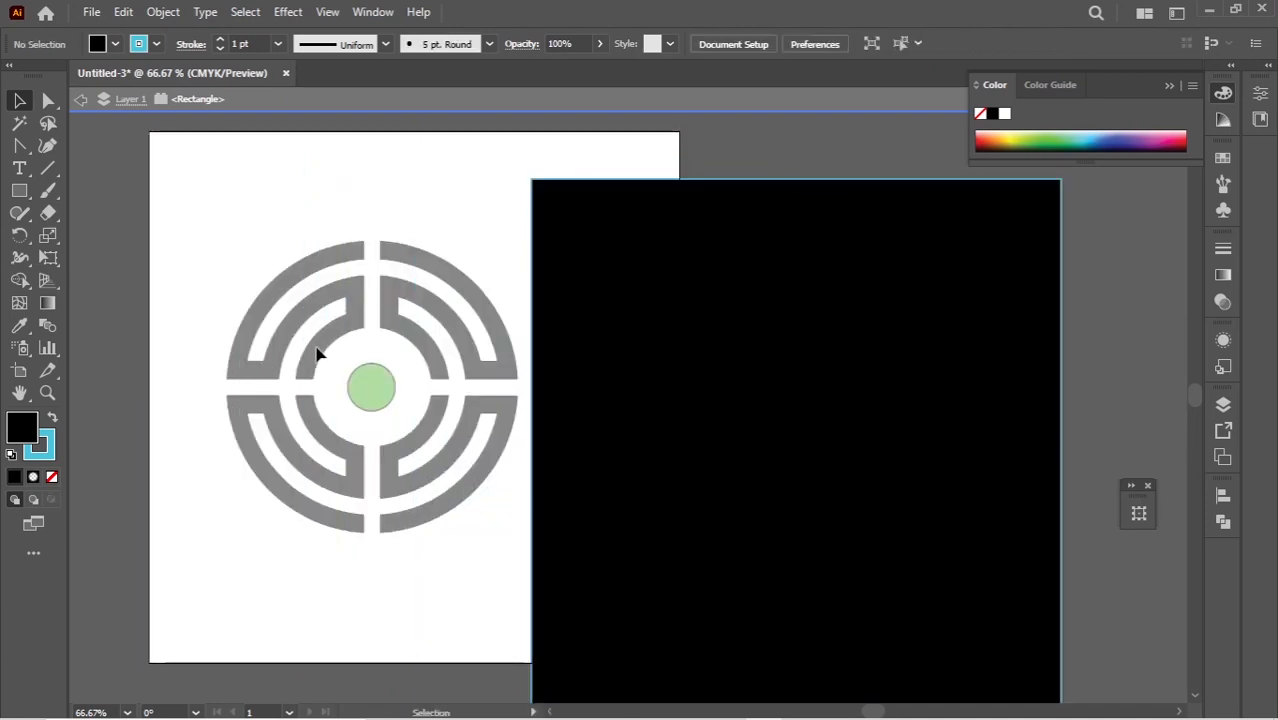
key(Escape)
drag(322, 358, 300, 437)
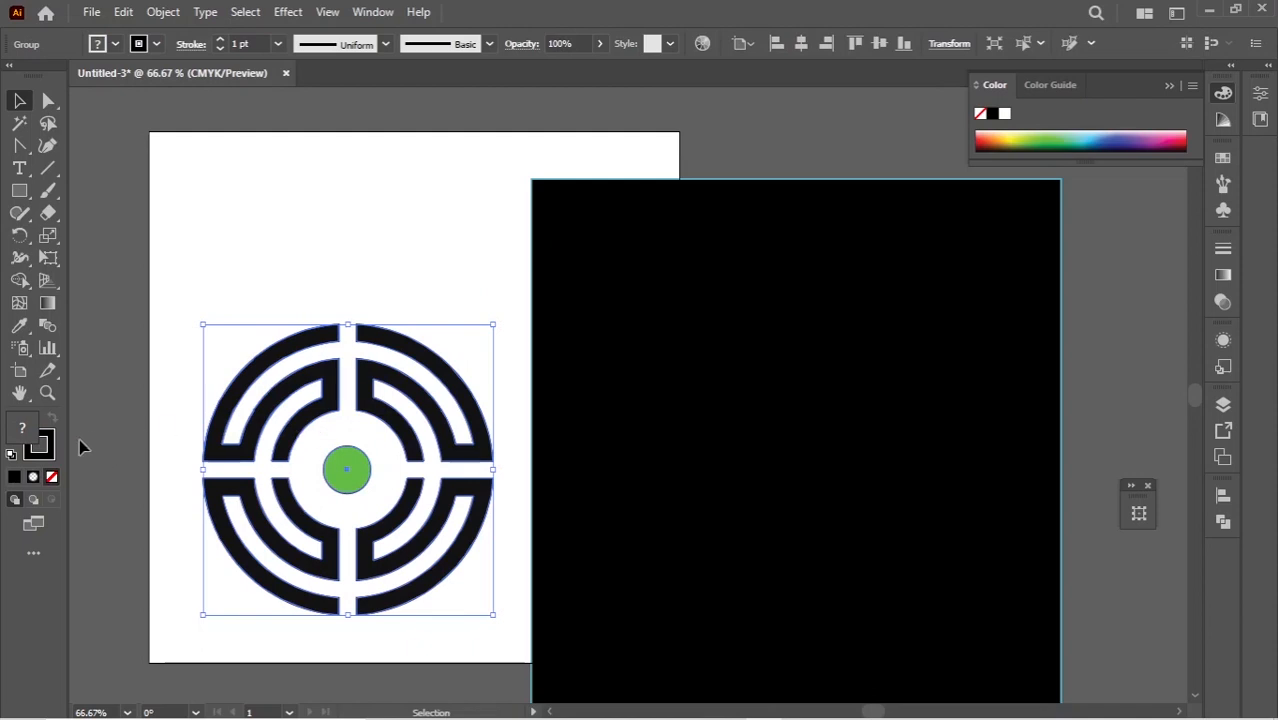
- Fill the whole logo, including its central circle, with the near-white colour F4EDEF
double_click(24, 430)
click(211, 334)
drag(211, 334, 198, 316)
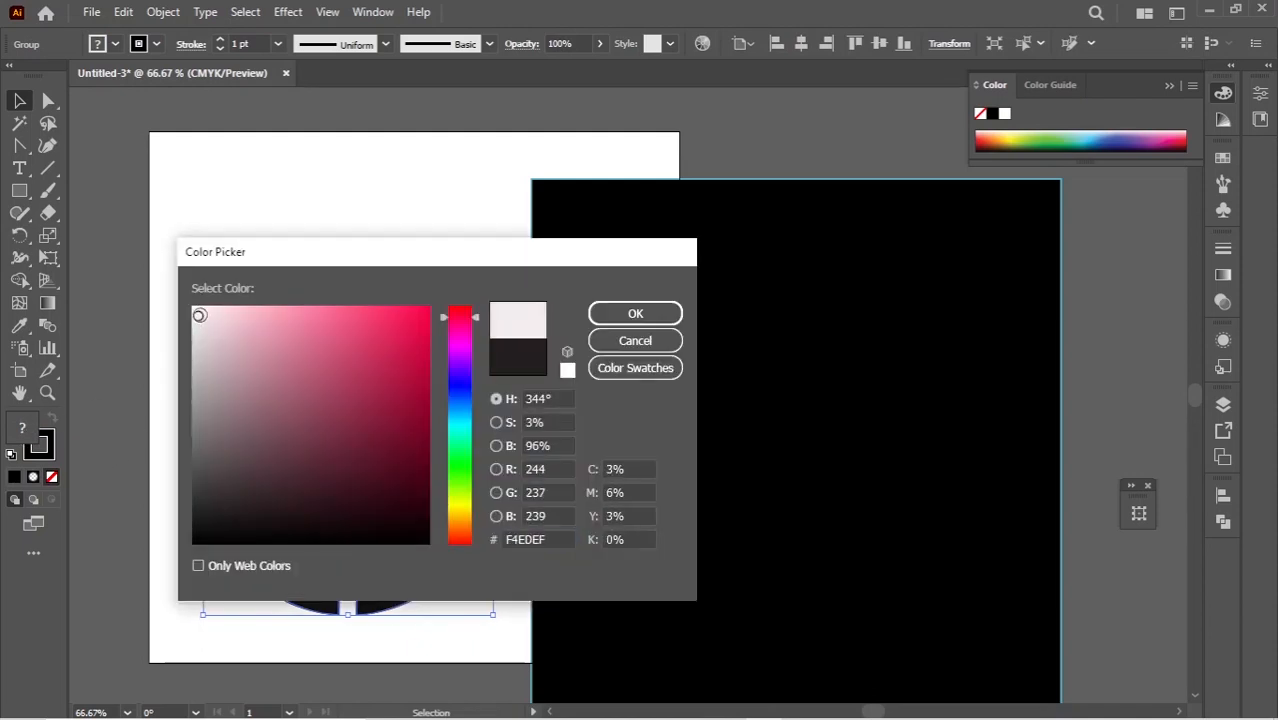
click(655, 316)
- Place the near-white logo on the black square and position both over the artboard
drag(421, 404, 883, 464)
drag(786, 348, 408, 297)
drag(750, 428, 361, 279)
click(815, 422)
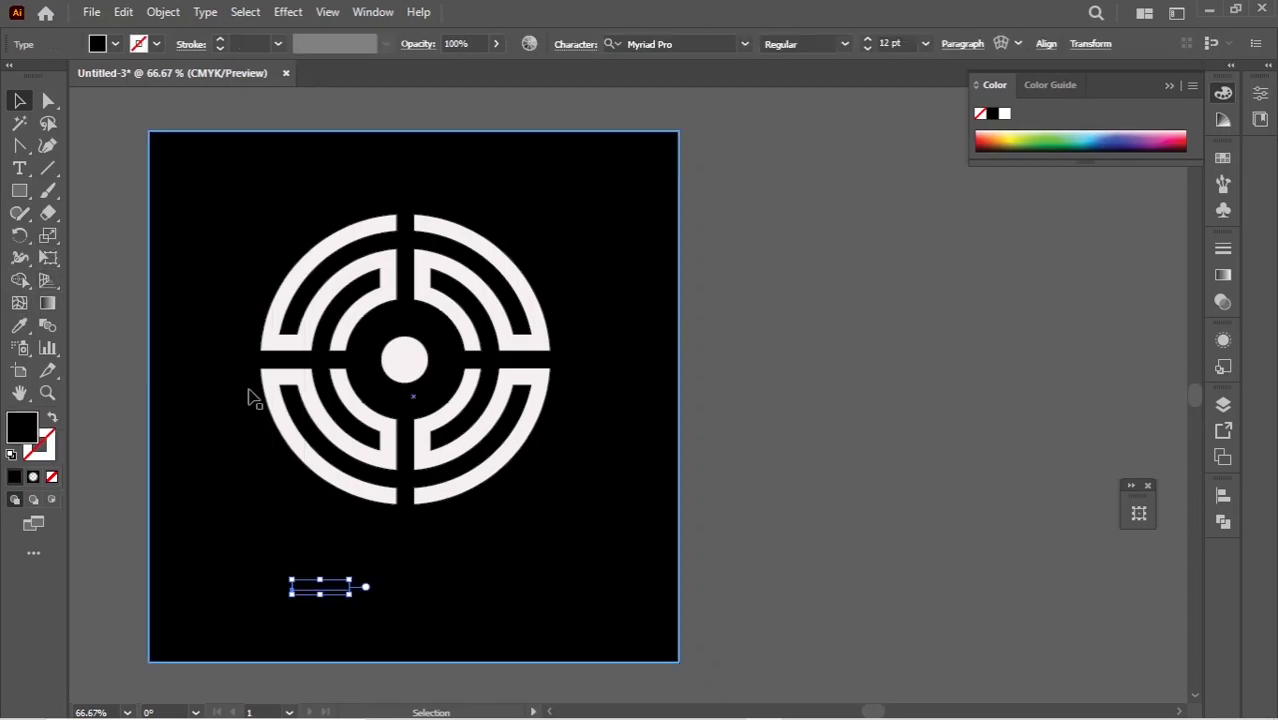
- Delete the black placeholder text and add the white text "Your Home Is Here" below the logo
key(Delete)
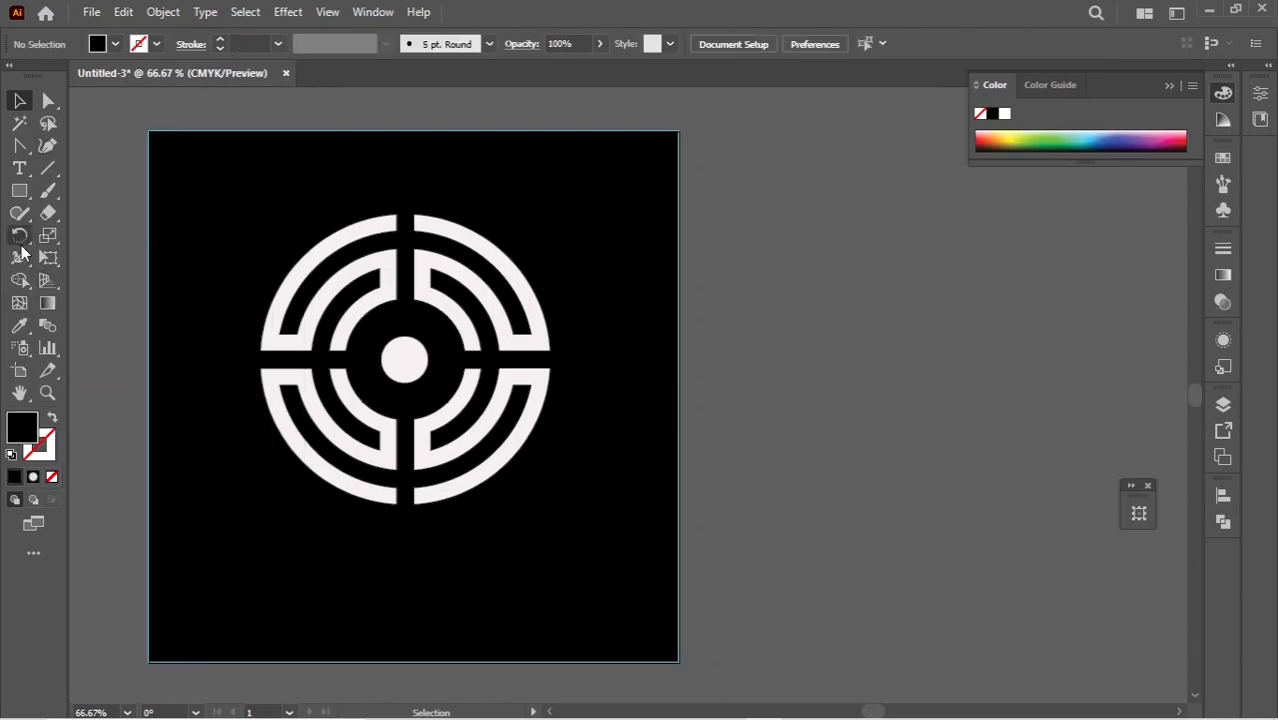
click(21, 170)
click(99, 44)
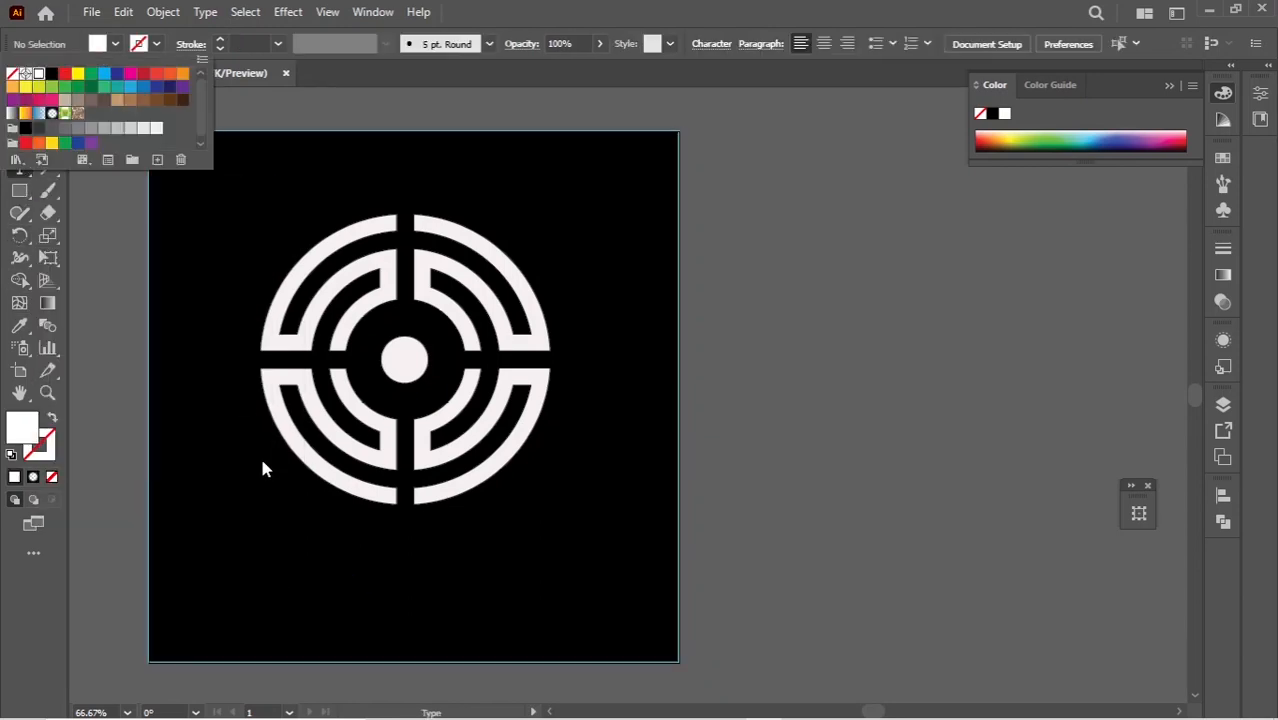
click(316, 561)
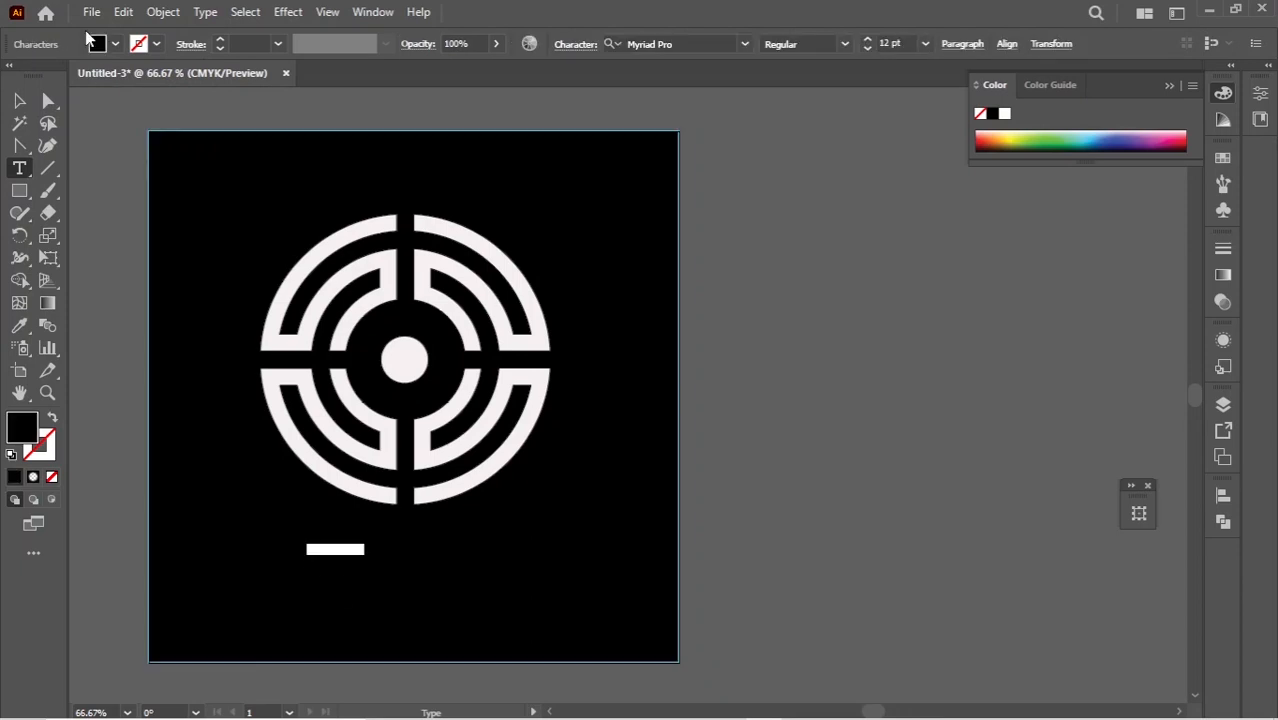
click(97, 44)
text(Your Home Is Here)
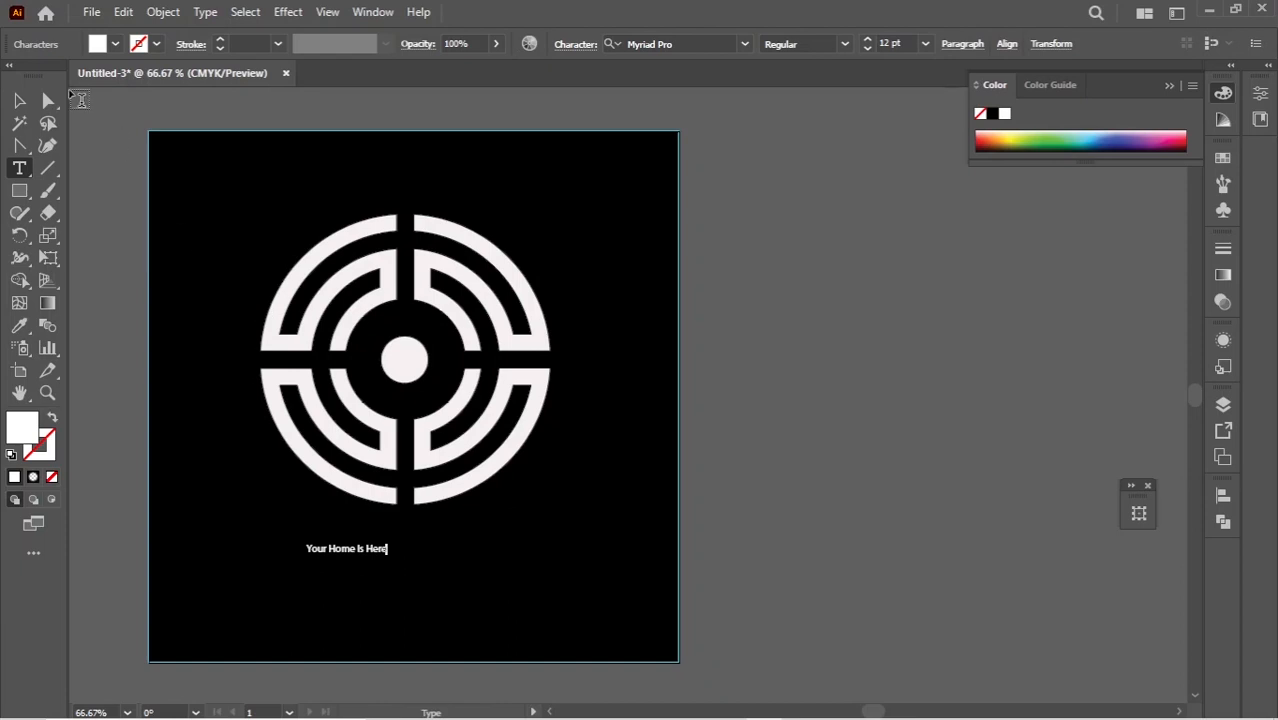
key(Escape)
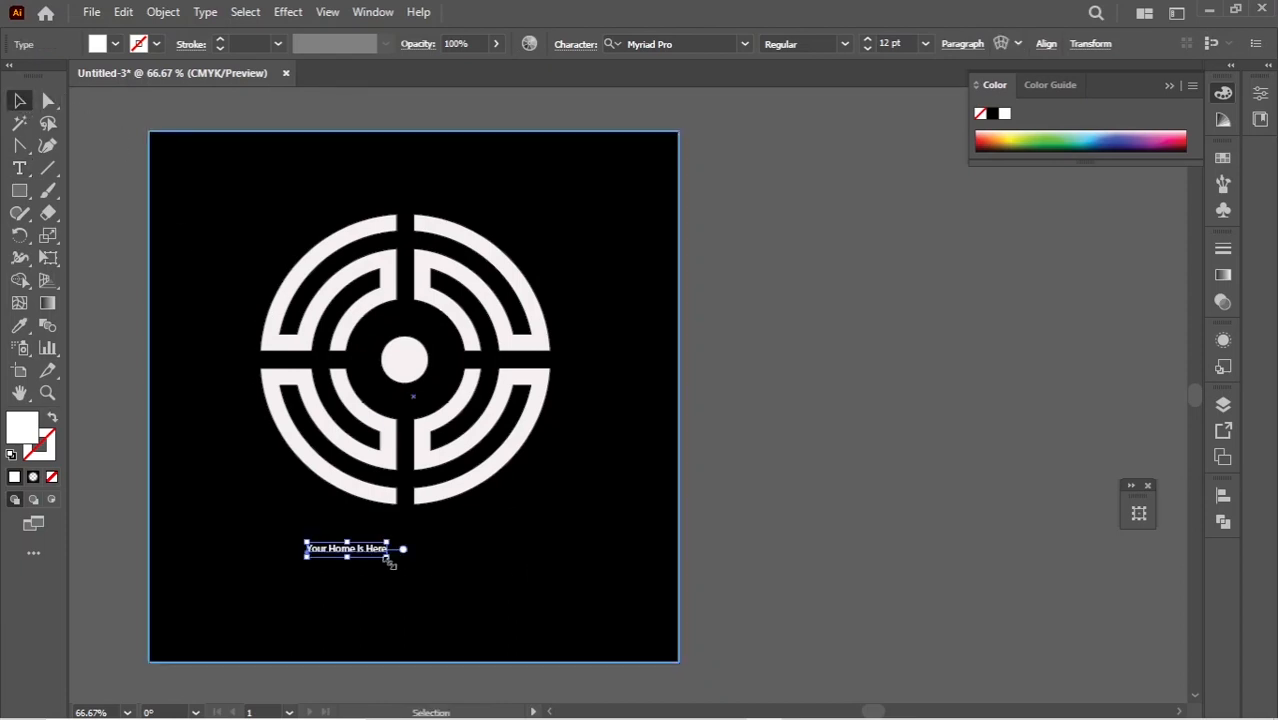
- Enlarge the tagline to about 45 pt and move it sideways to centre it beneath the logo
drag(388, 557, 612, 640)
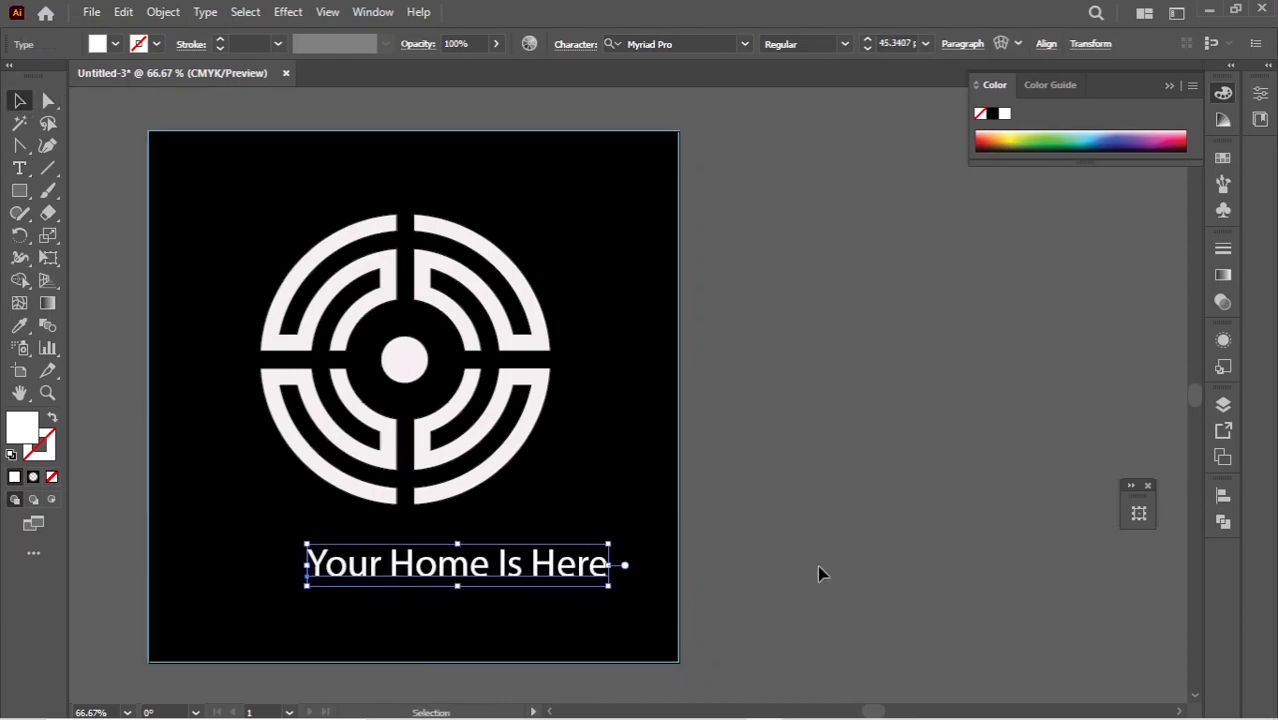
click(819, 573)
drag(517, 570, 474, 570)
click(924, 534)
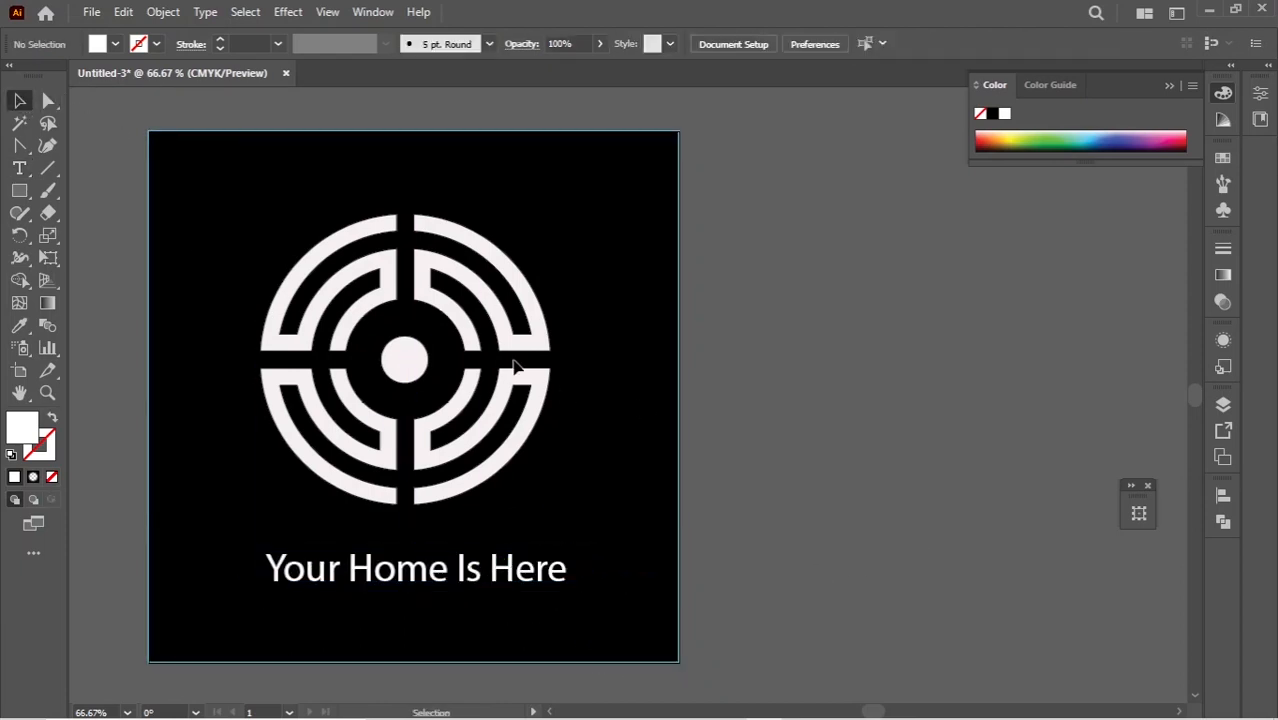
- Move the black square off the artboard and group the logo with its tagline
scroll(390, 290, down, 1)
drag(303, 226, 834, 382)
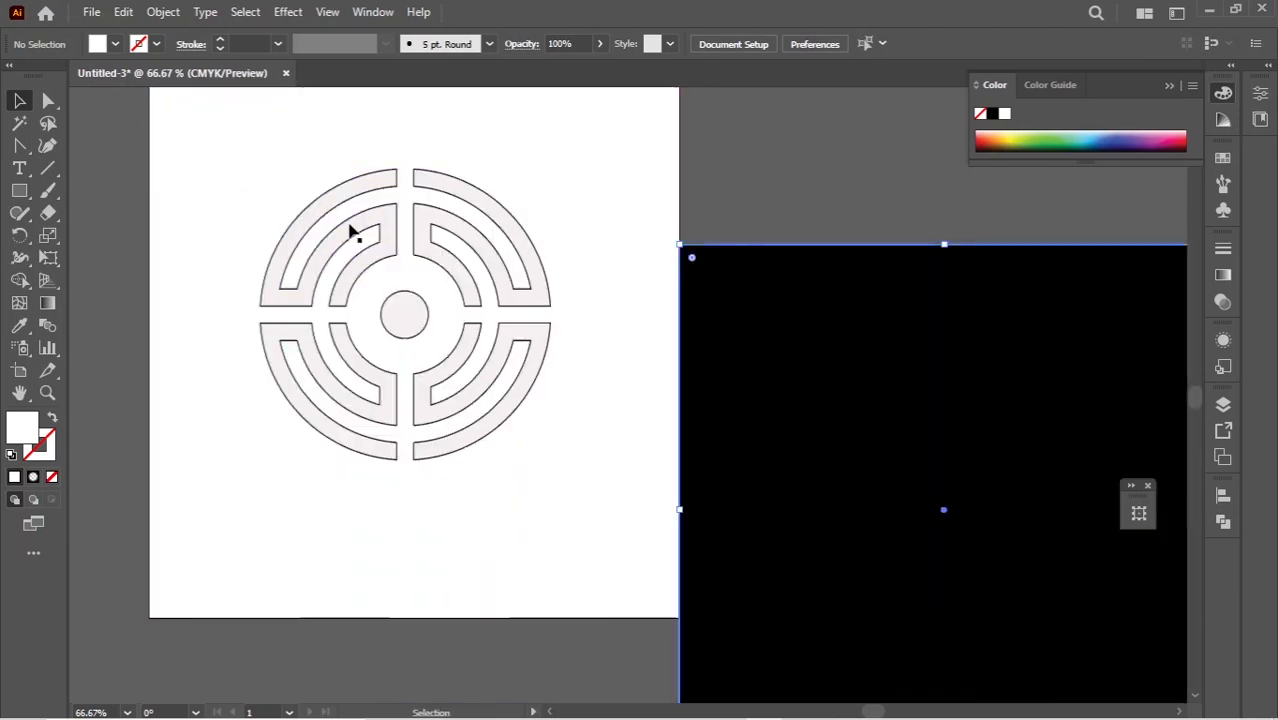
drag(264, 172, 517, 549)
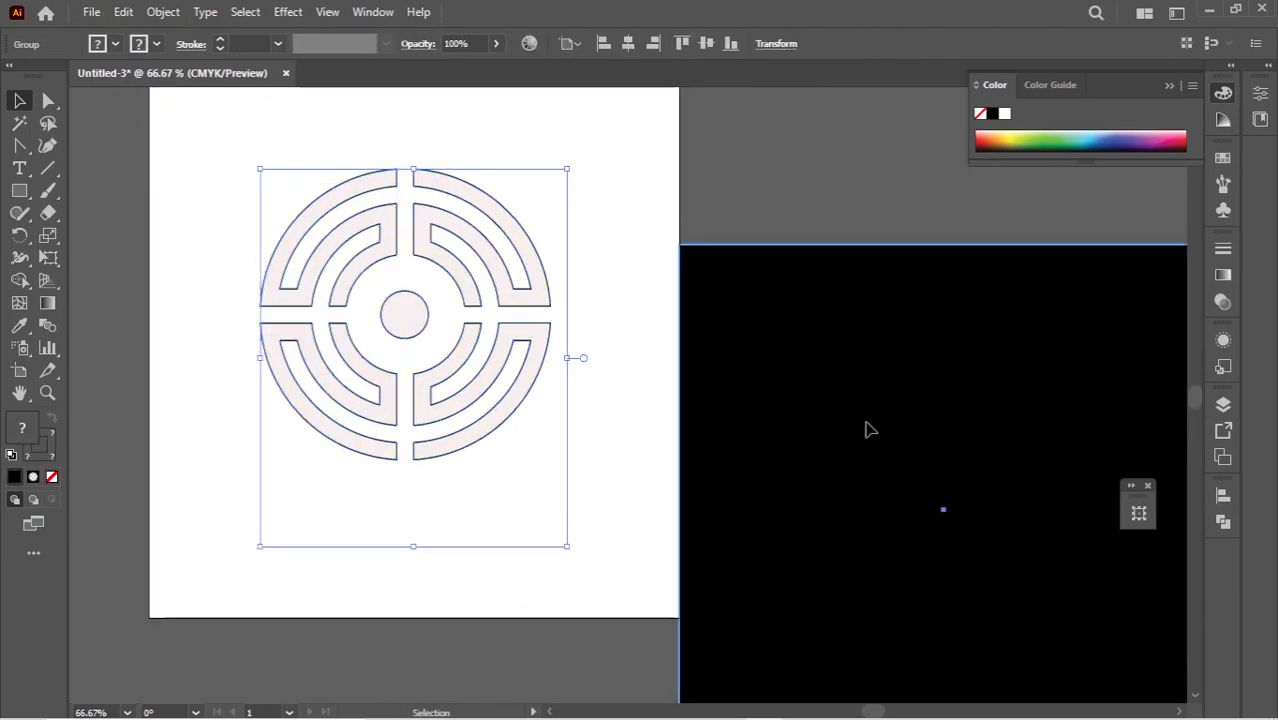
- Move the black square back behind the grouped logo and tagline so that it covers the artboard
drag(872, 426, 345, 268)
scroll(598, 342, up, 1)
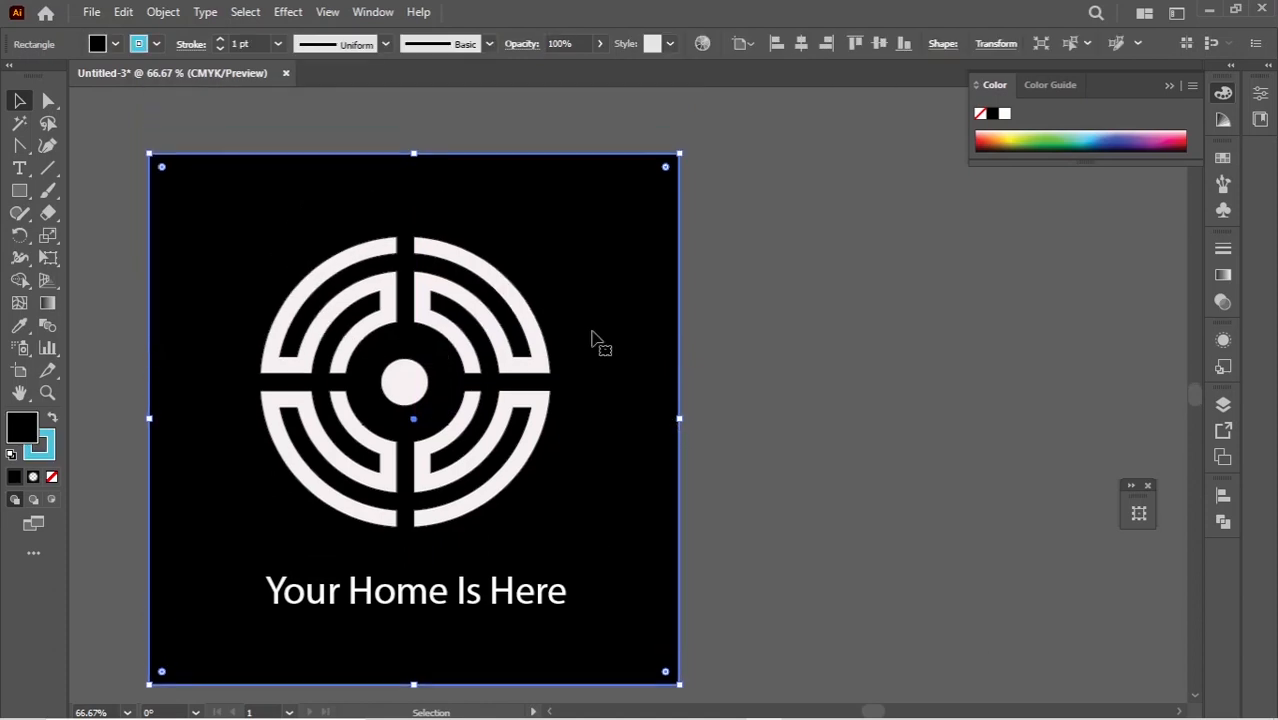
click(680, 298)
click(618, 290)
click(847, 355)
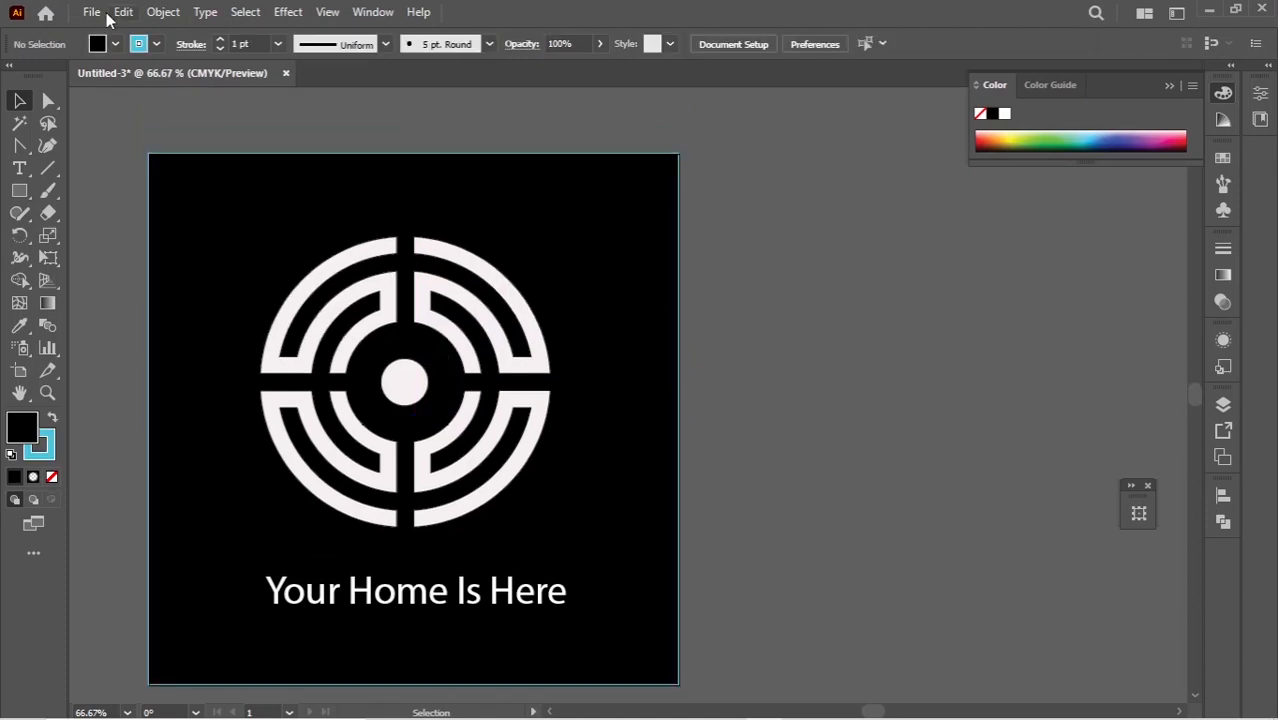
- Start exporting the finished artwork with Save for Web (Legacy)
click(91, 12)
mouse_move(140, 421)
click(410, 459)
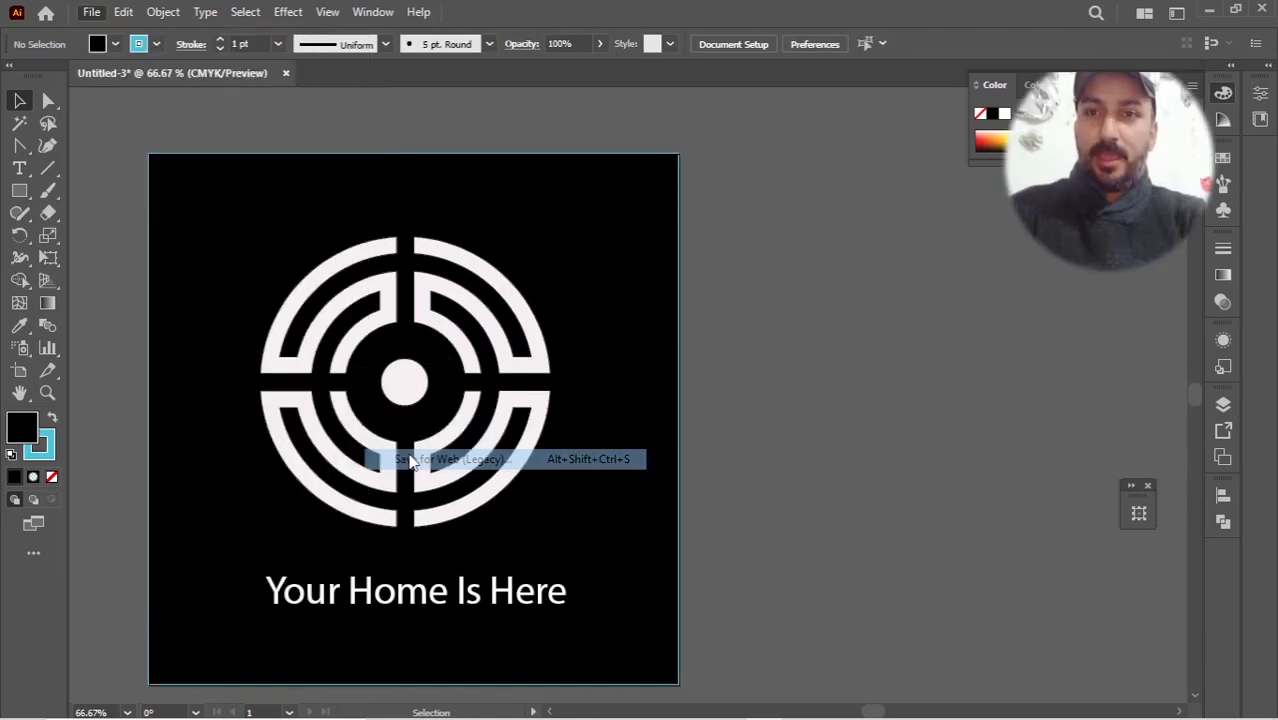